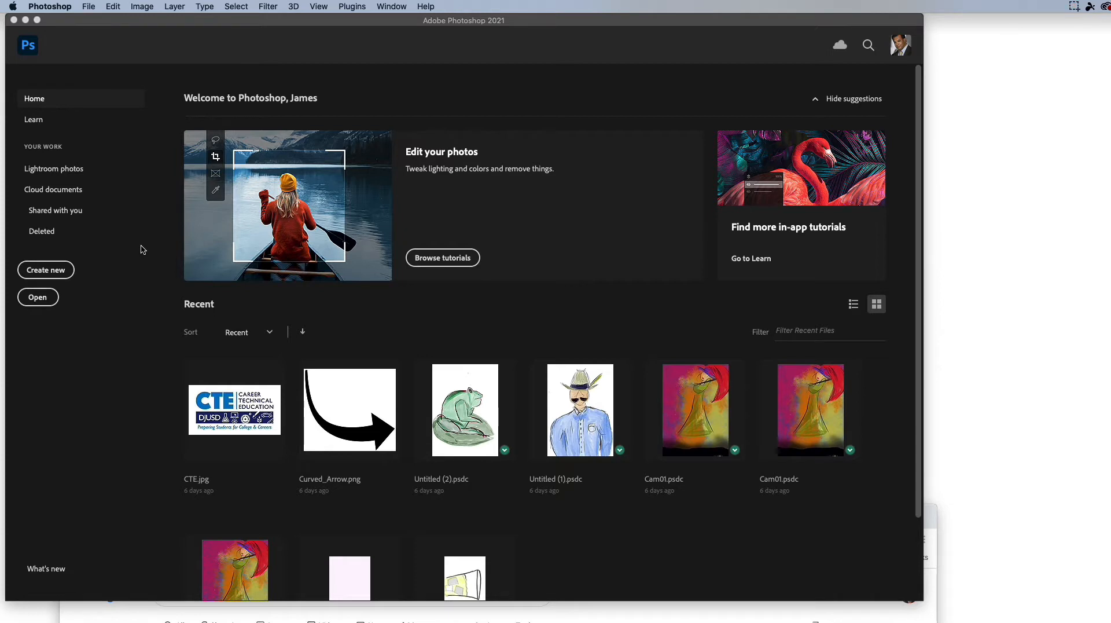
- Create a new blank document 1000 pixels wide and 1000 pixels high
{"action": "left_click", "coordinate": [47, 275]}
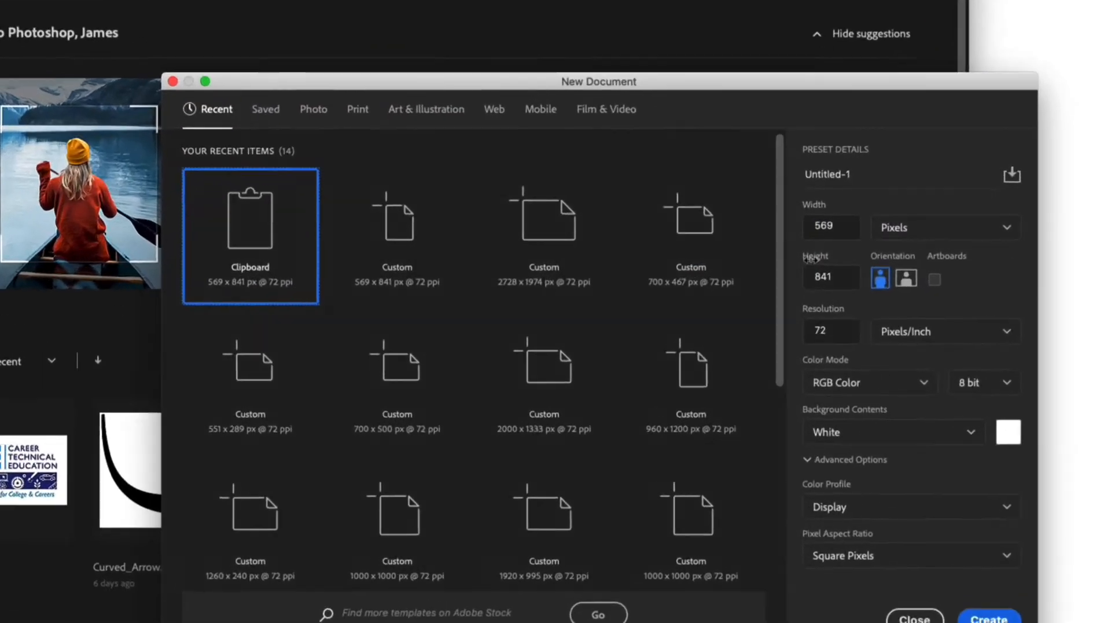
{"action": "double_click", "coordinate": [844, 238]}
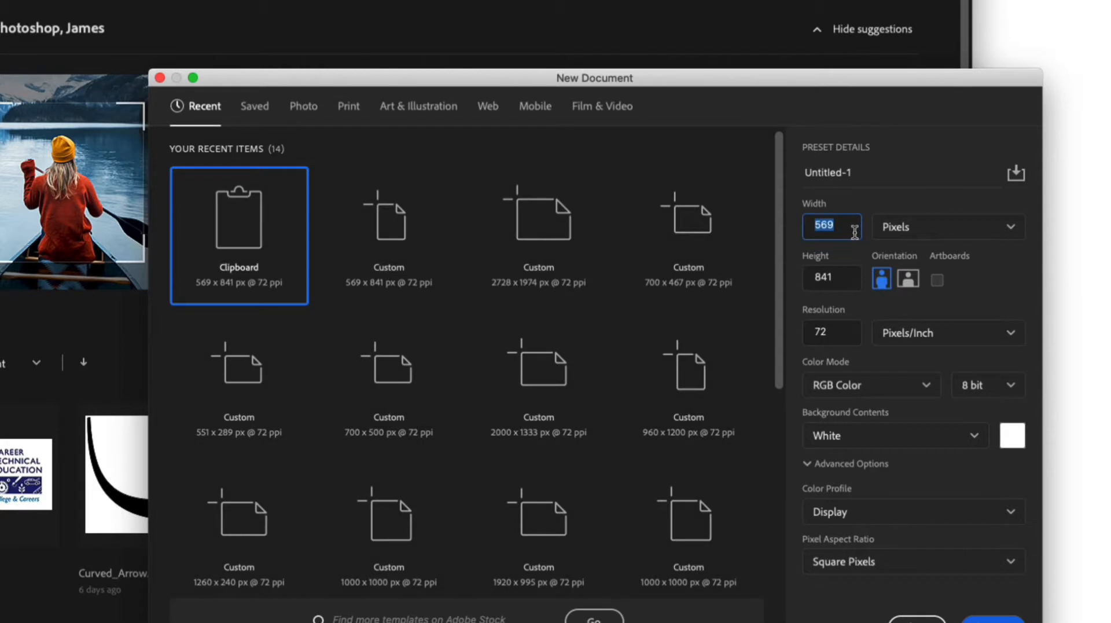
{"action": "type", "text": "1000"}
{"action": "key", "text": "Tab"}
{"action": "type", "text": "1000"}
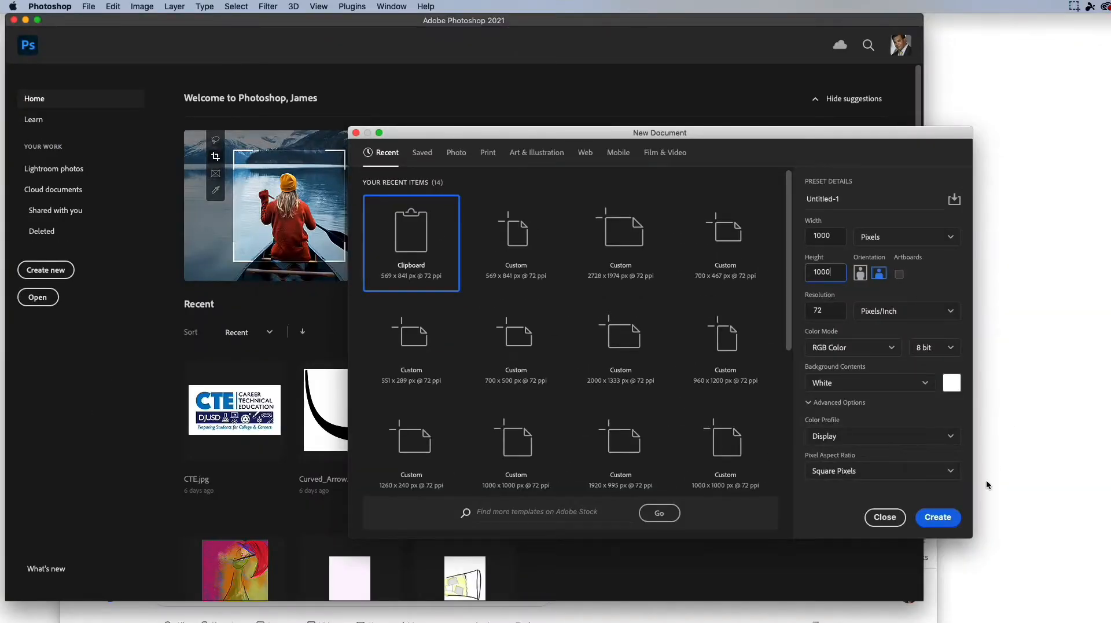
{"action": "left_click", "coordinate": [941, 517]}
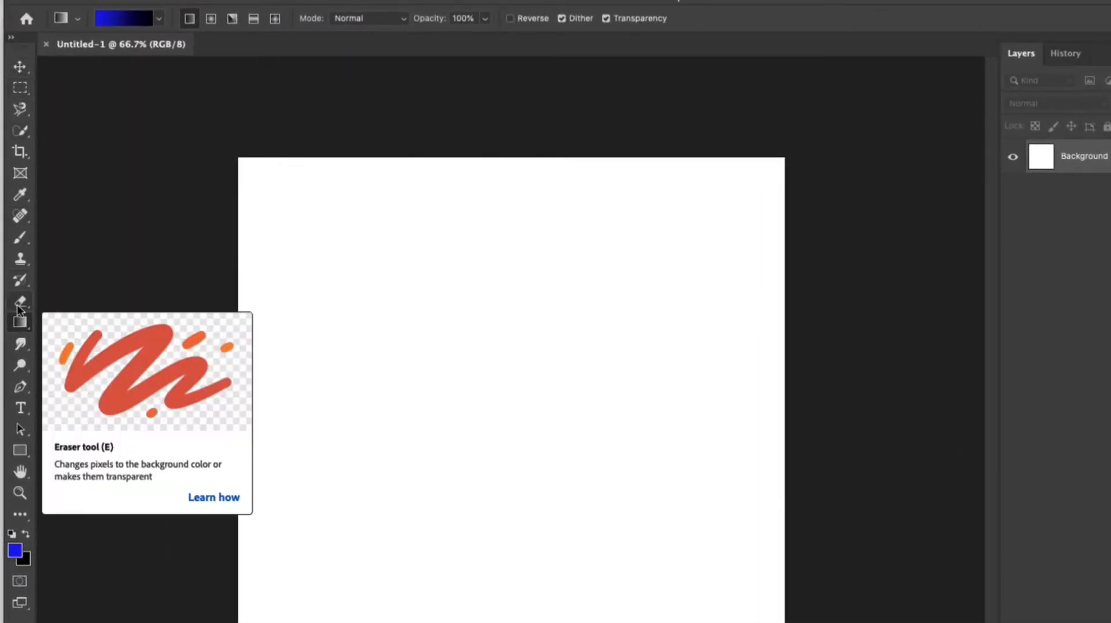
- Activate the Gradient tool and add a new empty layer above the Background
{"action": "left_click_drag", "start_coordinate": [23, 324], "coordinate": [75, 337]}
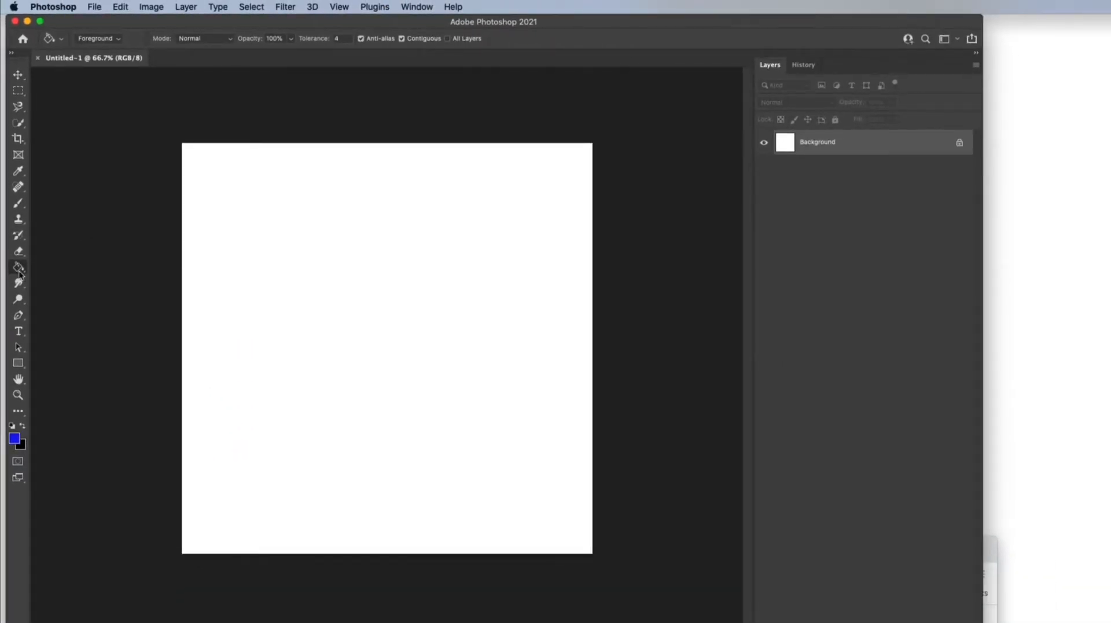
{"action": "right_click", "coordinate": [19, 270]}
{"action": "left_click", "coordinate": [54, 265]}
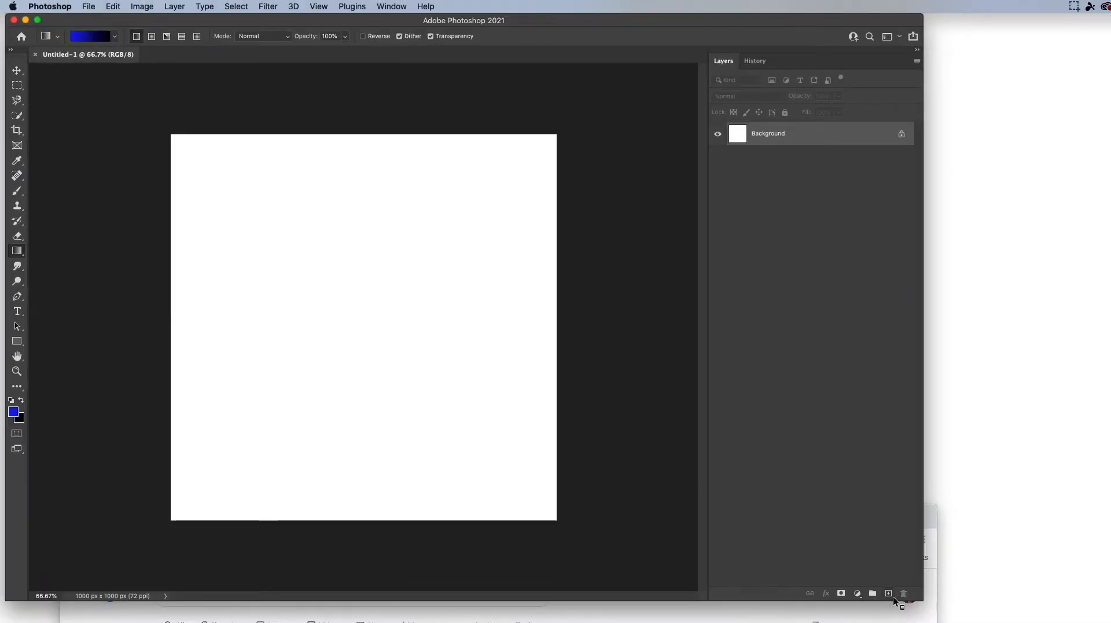
{"action": "left_click", "coordinate": [888, 593]}
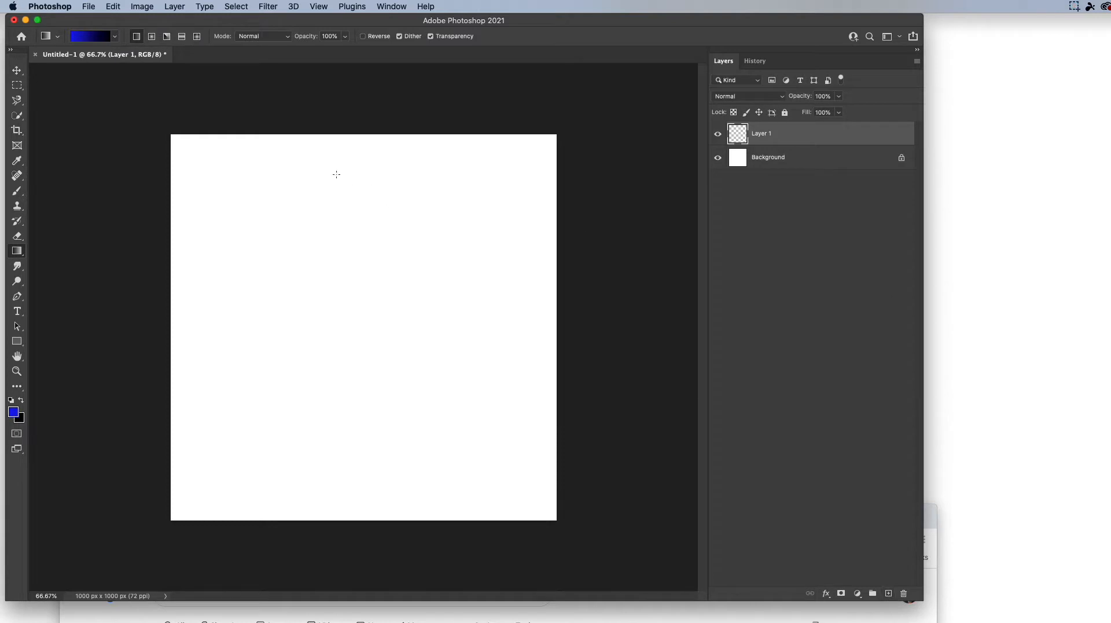
- Fill the new layer with a diagonal linear blue-to-black gradient and revert the document to the New Layer history state
{"action": "left_click_drag", "start_coordinate": [203, 151], "coordinate": [594, 435]}
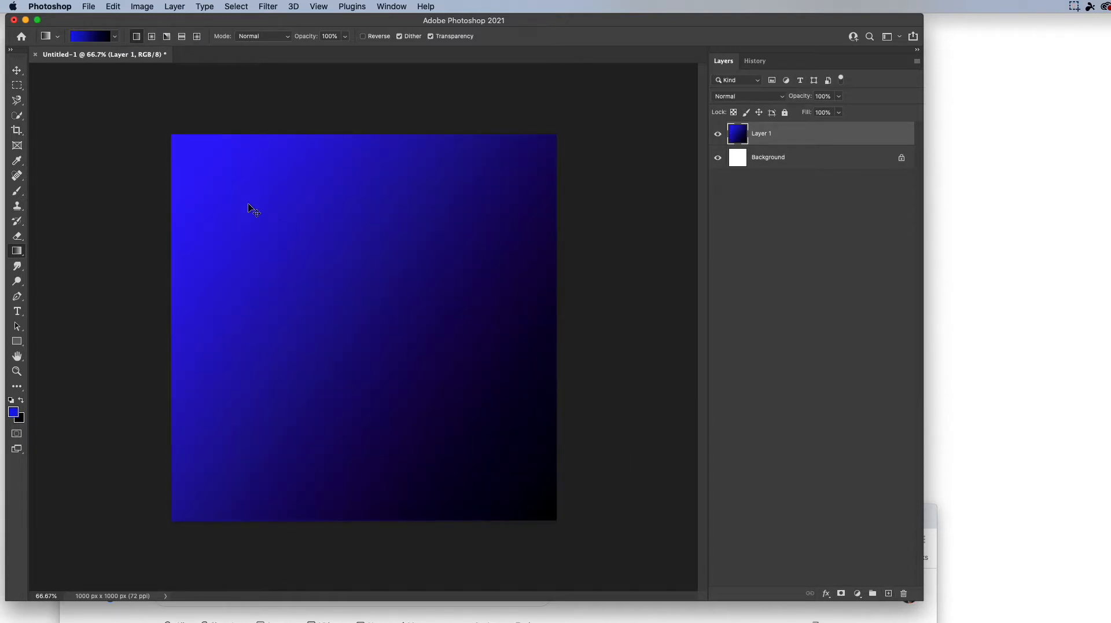
{"action": "left_click", "coordinate": [755, 60]}
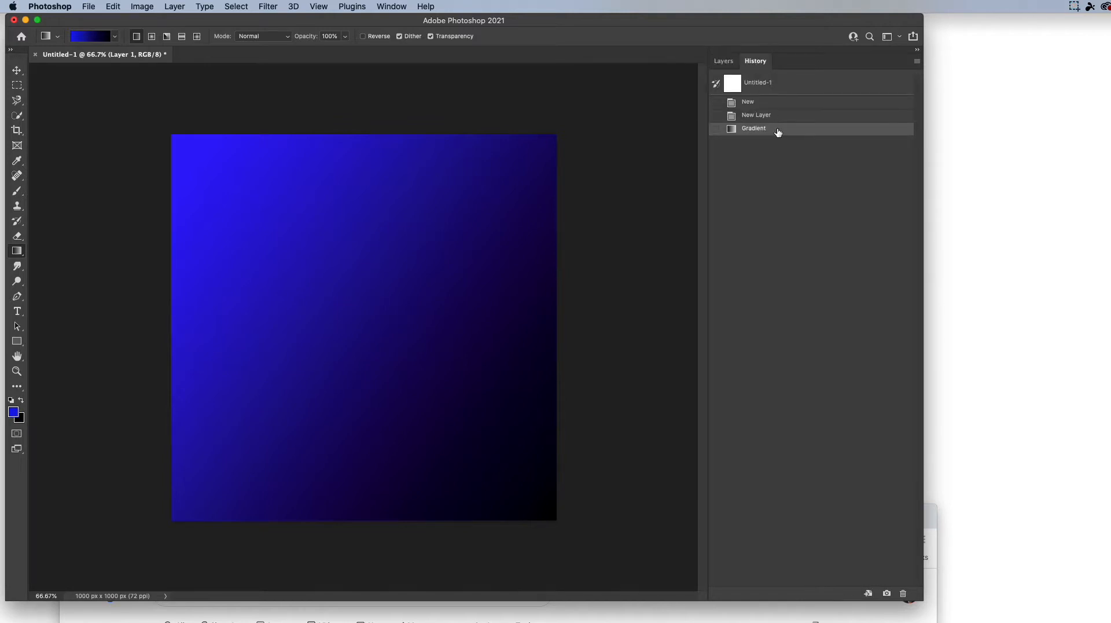
{"action": "left_click", "coordinate": [766, 115]}
- Draw several linear blue-to-black gradients on Layer 1 with different directions and lengths, and return to the layer list
{"action": "left_click_drag", "start_coordinate": [191, 152], "coordinate": [485, 395]}
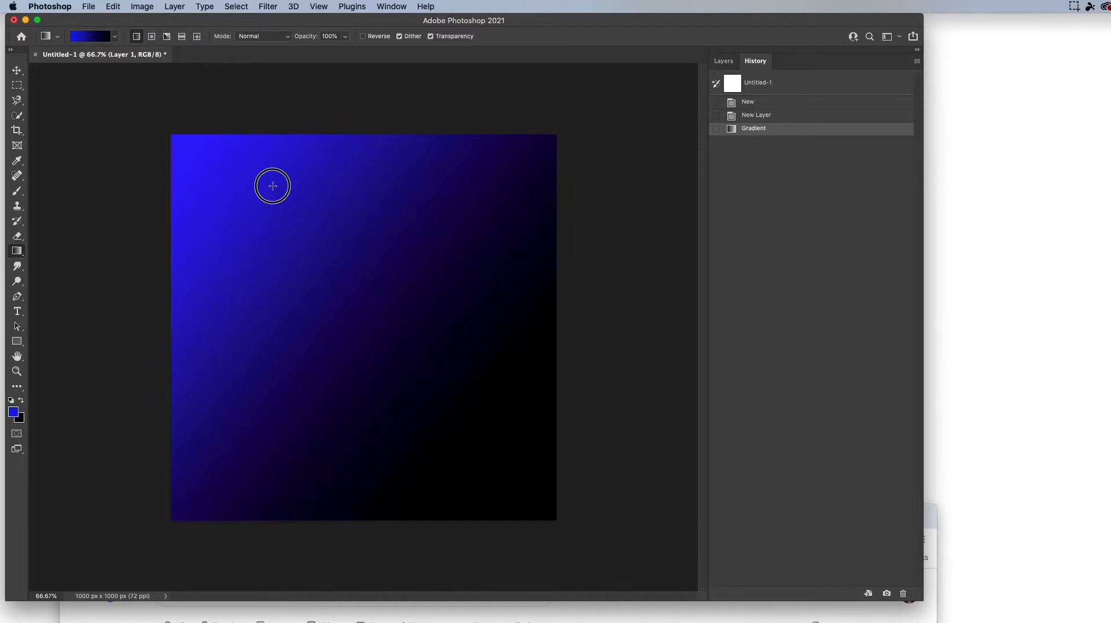
{"action": "left_click_drag", "start_coordinate": [273, 183], "coordinate": [466, 315]}
{"action": "left_click_drag", "start_coordinate": [476, 353], "coordinate": [318, 265]}
{"action": "left_click_drag", "start_coordinate": [370, 232], "coordinate": [422, 231]}
{"action": "mouse_move", "coordinate": [397, 191]}
{"action": "left_mouse_down"}
{"action": "mouse_move", "coordinate": [397, 272]}
{"action": "mouse_move", "coordinate": [335, 322]}
{"action": "mouse_move", "coordinate": [419, 316]}
{"action": "left_mouse_up"}
{"action": "mouse_move", "coordinate": [529, 231]}
{"action": "left_mouse_down"}
{"action": "mouse_move", "coordinate": [484, 232]}
{"action": "mouse_move", "coordinate": [421, 313]}
{"action": "left_mouse_up"}
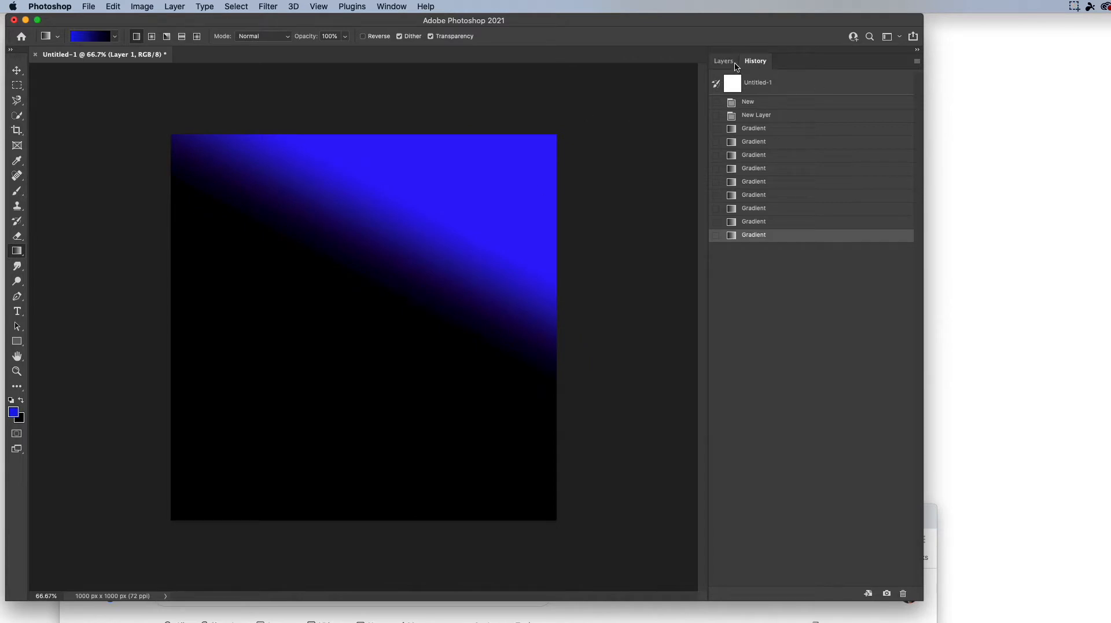
{"action": "left_click", "coordinate": [728, 64]}
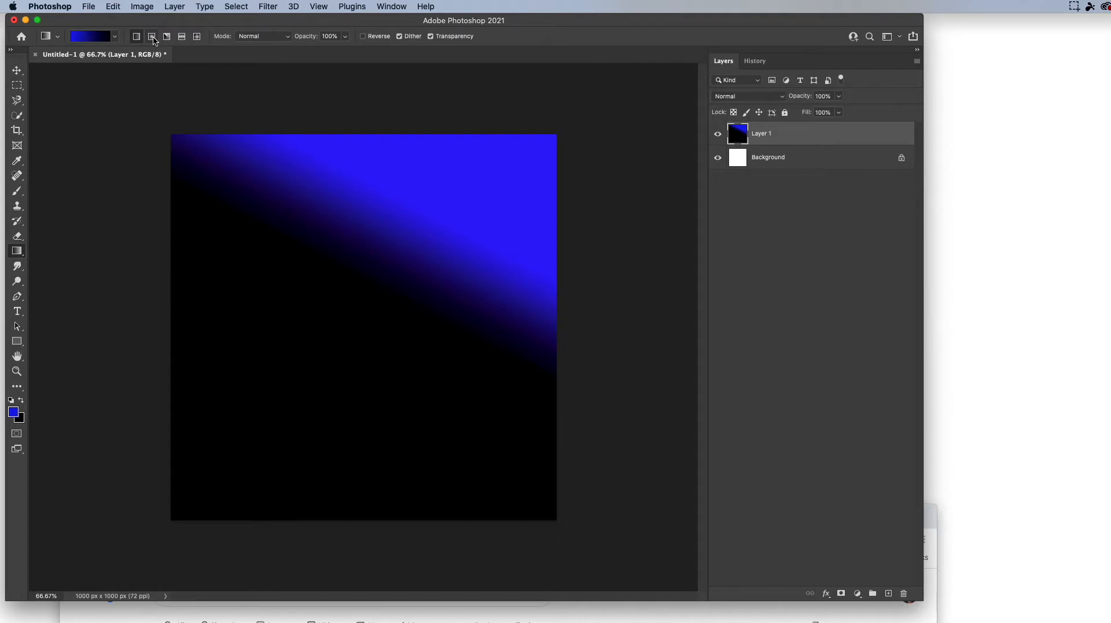
- Switch to the Radial Gradient style and draw several blue-to-black radial gradients on Layer 1 with different centres and radii
{"action": "left_click", "coordinate": [153, 38]}
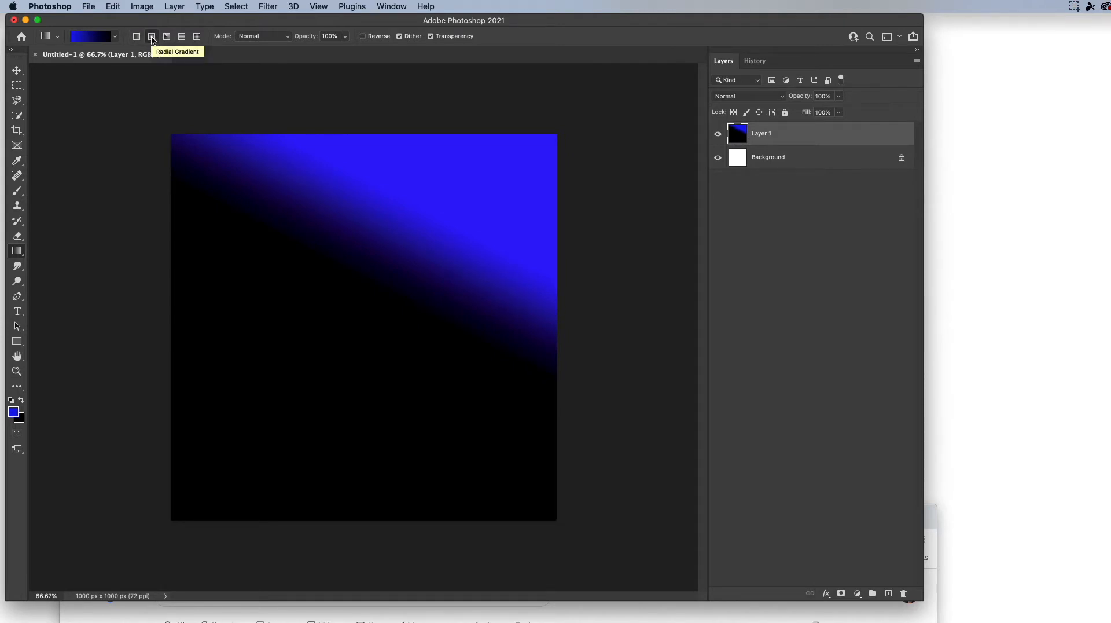
{"action": "left_click_drag", "start_coordinate": [183, 94], "coordinate": [186, 91]}
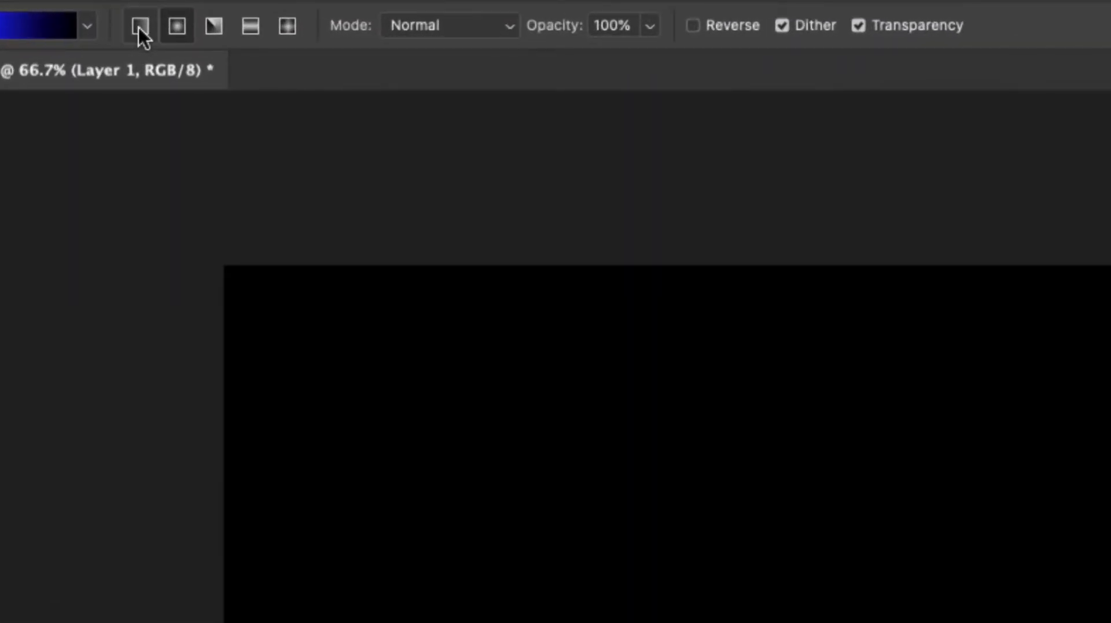
{"action": "left_click", "coordinate": [139, 27]}
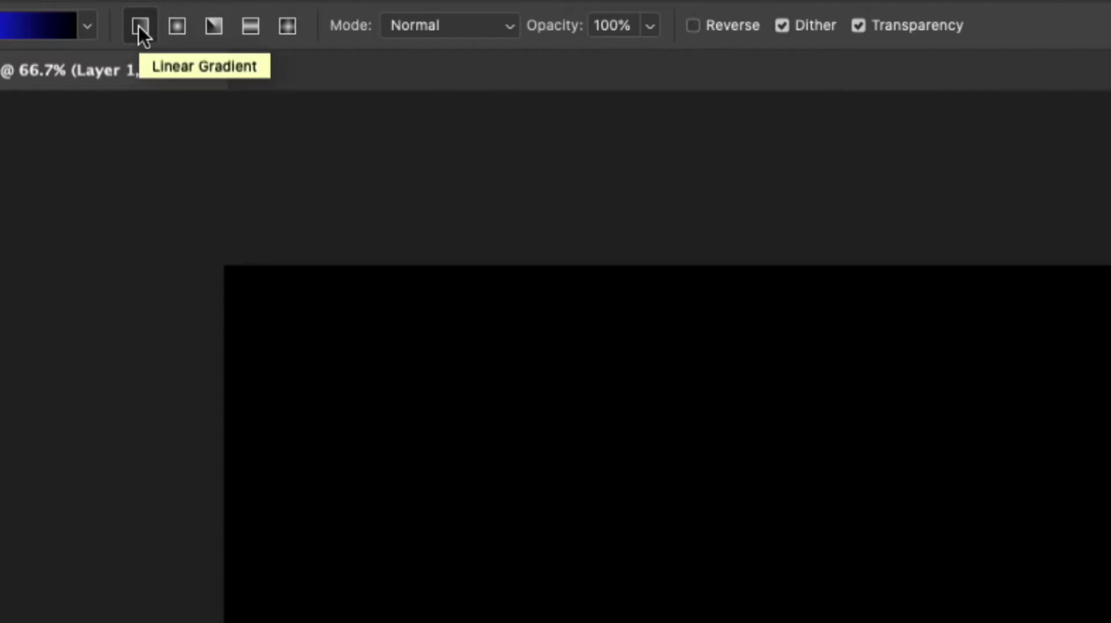
{"action": "left_click", "coordinate": [178, 26]}
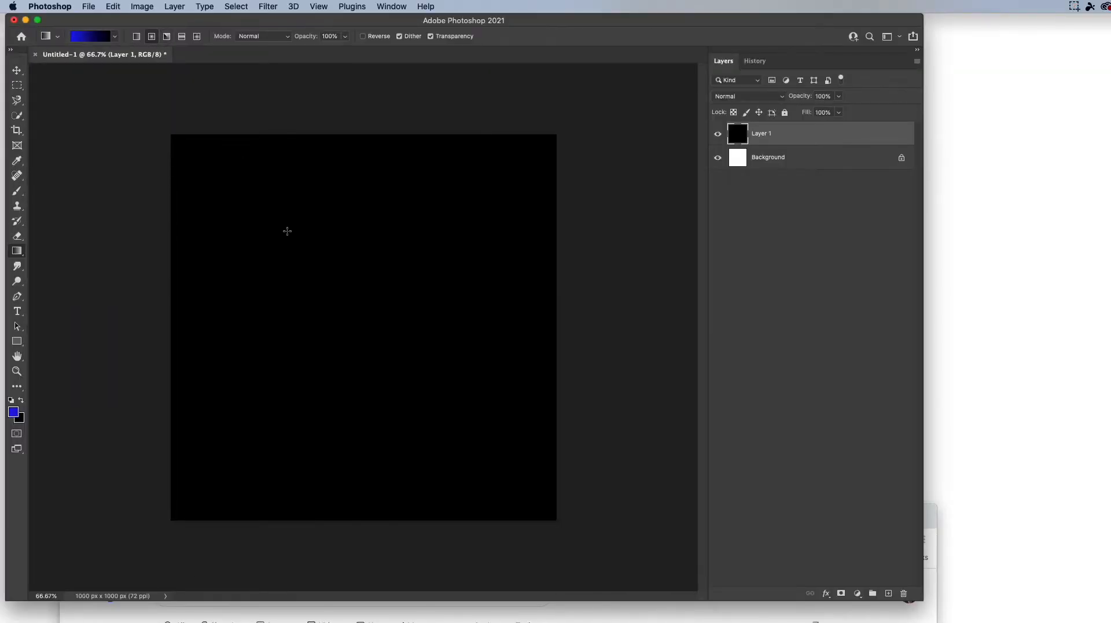
{"action": "left_click_drag", "start_coordinate": [287, 231], "coordinate": [439, 358]}
{"action": "left_click_drag", "start_coordinate": [345, 281], "coordinate": [458, 324]}
{"action": "left_click_drag", "start_coordinate": [366, 336], "coordinate": [463, 339]}
{"action": "left_click_drag", "start_coordinate": [253, 185], "coordinate": [514, 370]}
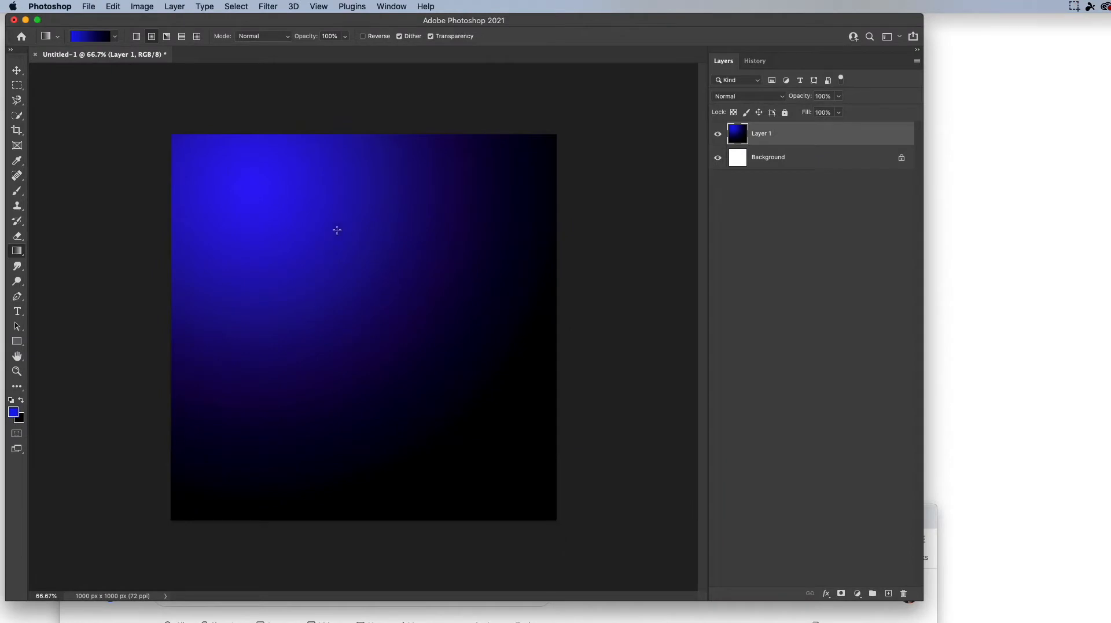
{"action": "left_click_drag", "start_coordinate": [335, 231], "coordinate": [470, 315]}
{"action": "left_click_drag", "start_coordinate": [266, 261], "coordinate": [497, 375]}
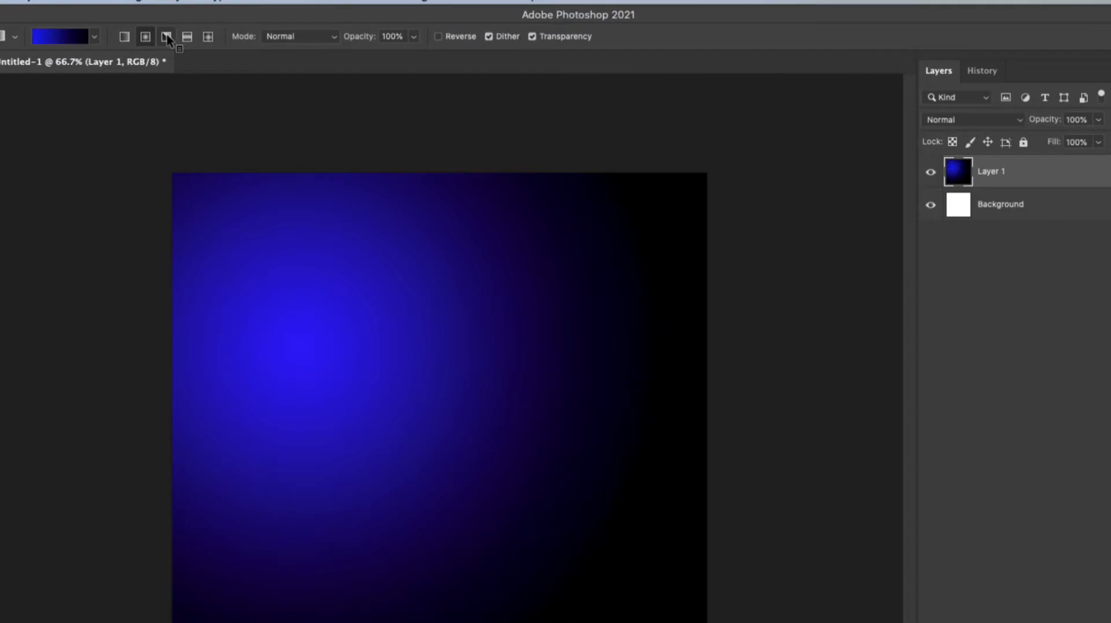
- Switch to the Angle Gradient style and draw several blue-to-black angle gradients on Layer 1 with different centres and directions
{"action": "left_click", "coordinate": [167, 36]}
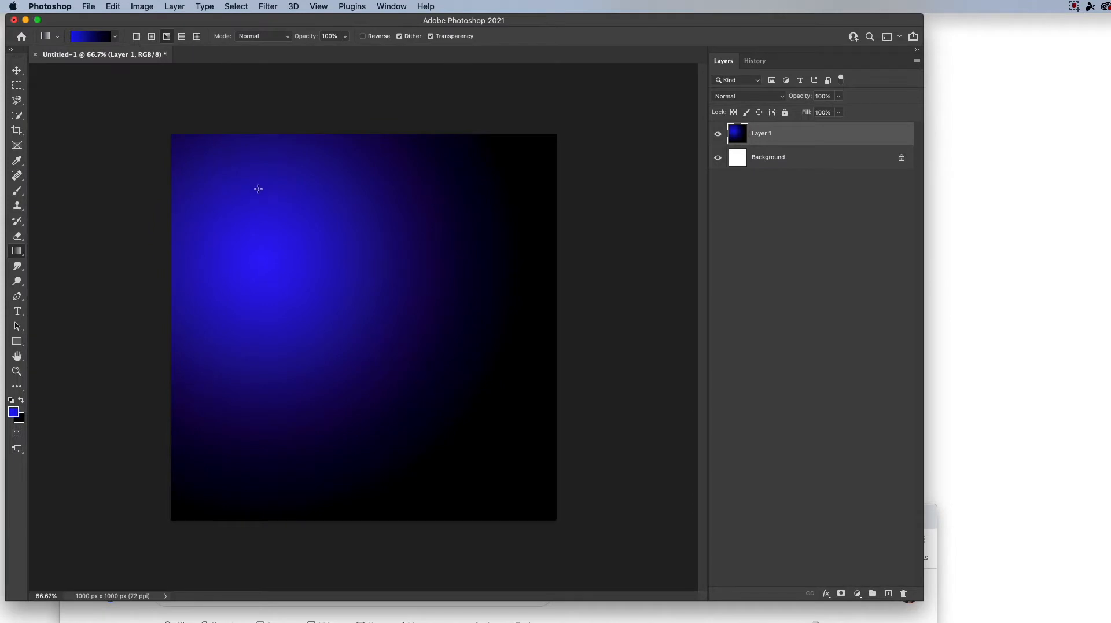
{"action": "left_click_drag", "start_coordinate": [259, 188], "coordinate": [389, 305]}
{"action": "left_click_drag", "start_coordinate": [377, 249], "coordinate": [390, 314]}
{"action": "left_click_drag", "start_coordinate": [296, 343], "coordinate": [345, 342]}
{"action": "left_click_drag", "start_coordinate": [433, 274], "coordinate": [429, 260]}
{"action": "left_click_drag", "start_coordinate": [293, 221], "coordinate": [405, 298]}
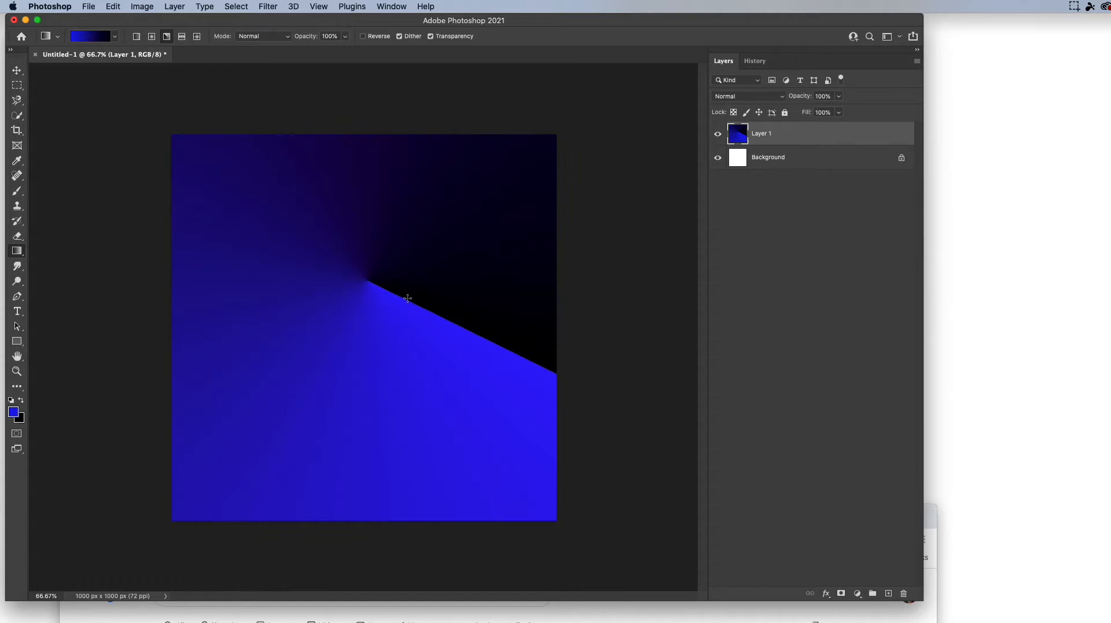
{"action": "left_click_drag", "start_coordinate": [376, 199], "coordinate": [373, 218]}
{"action": "left_click_drag", "start_coordinate": [280, 248], "coordinate": [350, 247]}
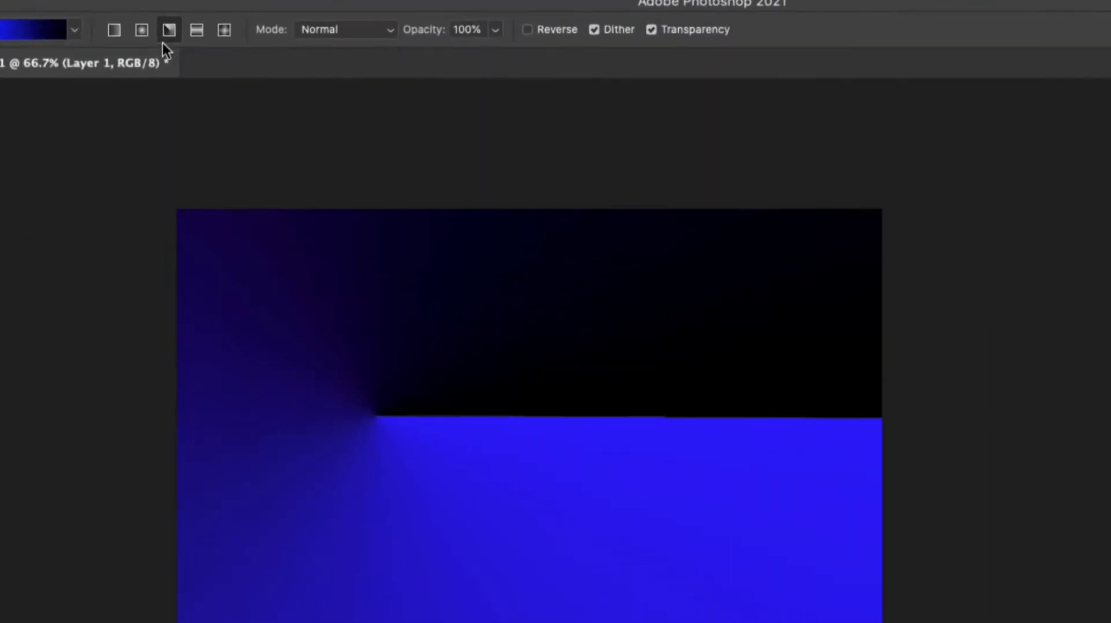
- Switch to the Reflected Gradient style and draw long and short blue-to-black reflected gradients across Layer 1
{"action": "left_click", "coordinate": [199, 34]}
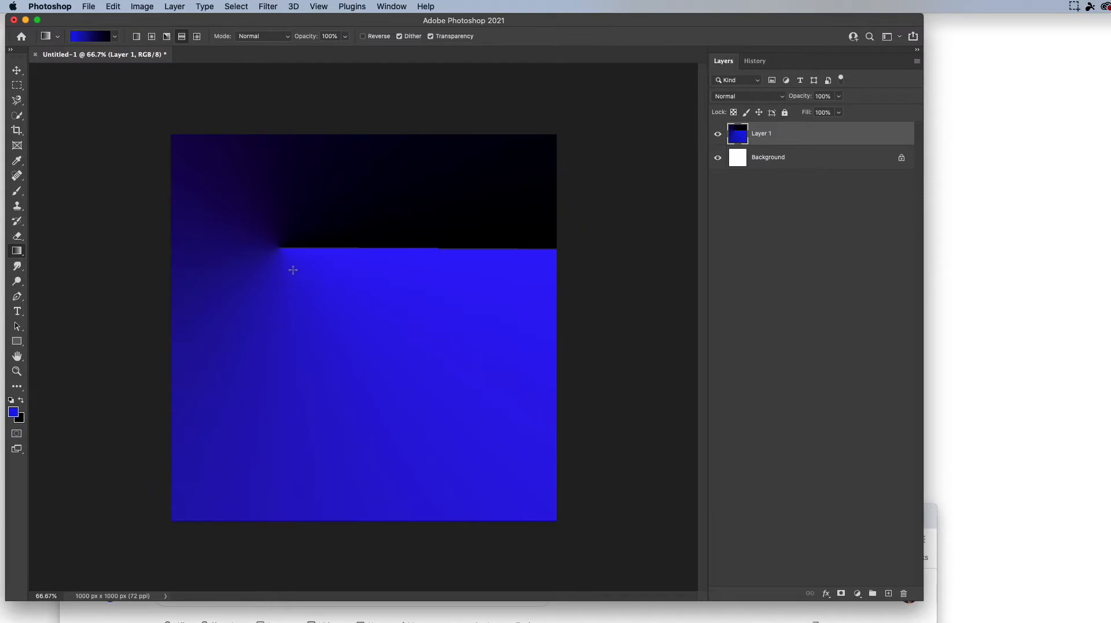
{"action": "left_click_drag", "start_coordinate": [264, 229], "coordinate": [488, 363]}
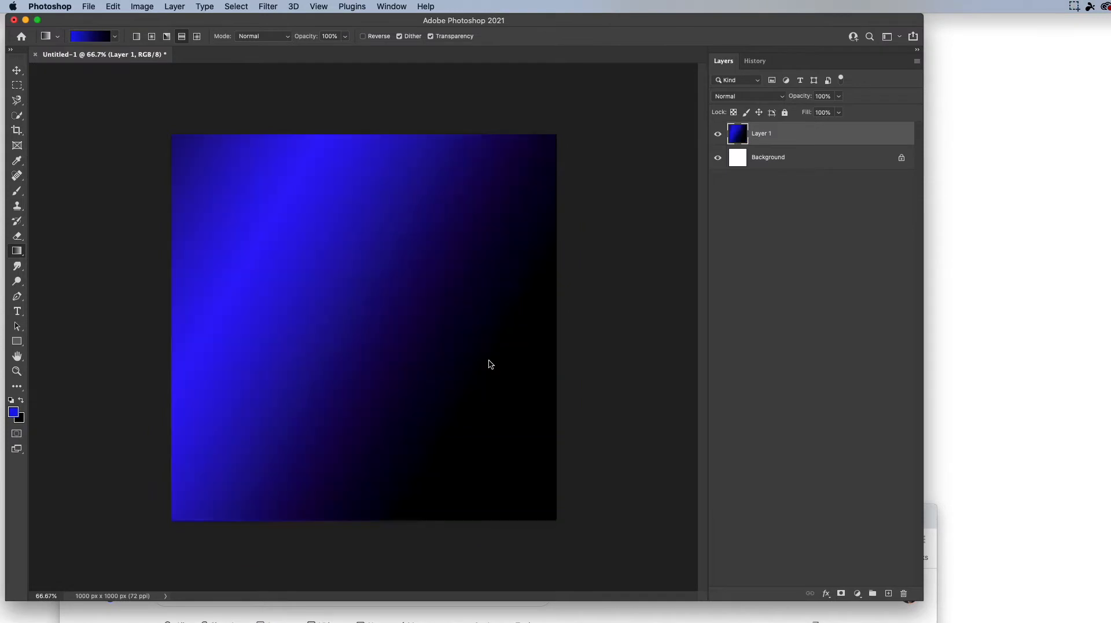
{"action": "left_click_drag", "start_coordinate": [484, 324], "coordinate": [405, 300]}
{"action": "left_click_drag", "start_coordinate": [312, 284], "coordinate": [346, 264]}
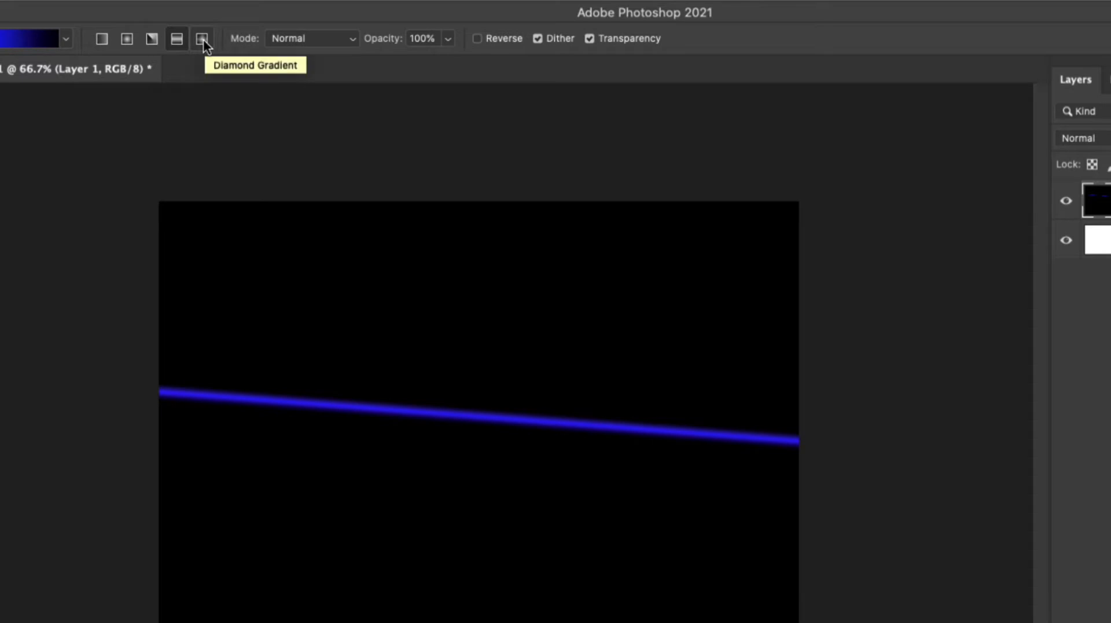
- Switch to the Diamond Gradient style and draw a series of blue-to-black diamond gradients of varying size and position on Layer 1
{"action": "left_click", "coordinate": [203, 38]}
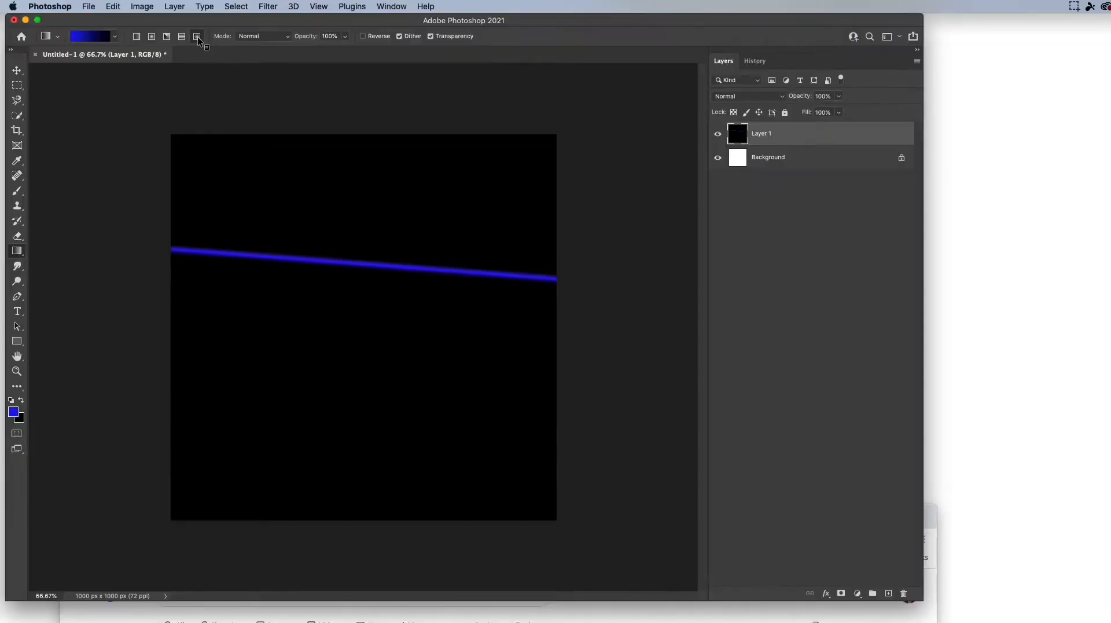
{"action": "left_click_drag", "start_coordinate": [341, 240], "coordinate": [463, 413]}
{"action": "left_click_drag", "start_coordinate": [301, 278], "coordinate": [369, 289]}
{"action": "left_click_drag", "start_coordinate": [425, 221], "coordinate": [439, 233]}
{"action": "left_click_drag", "start_coordinate": [442, 237], "coordinate": [442, 295]}
{"action": "left_click_drag", "start_coordinate": [312, 318], "coordinate": [275, 322]}
{"action": "left_click_drag", "start_coordinate": [276, 323], "coordinate": [325, 372]}
{"action": "left_click_drag", "start_coordinate": [324, 372], "coordinate": [374, 377]}
{"action": "left_click_drag", "start_coordinate": [374, 377], "coordinate": [414, 354]}
{"action": "left_click_drag", "start_coordinate": [414, 352], "coordinate": [412, 318]}
{"action": "left_click_drag", "start_coordinate": [412, 317], "coordinate": [383, 251]}
{"action": "left_click_drag", "start_coordinate": [382, 251], "coordinate": [282, 247]}
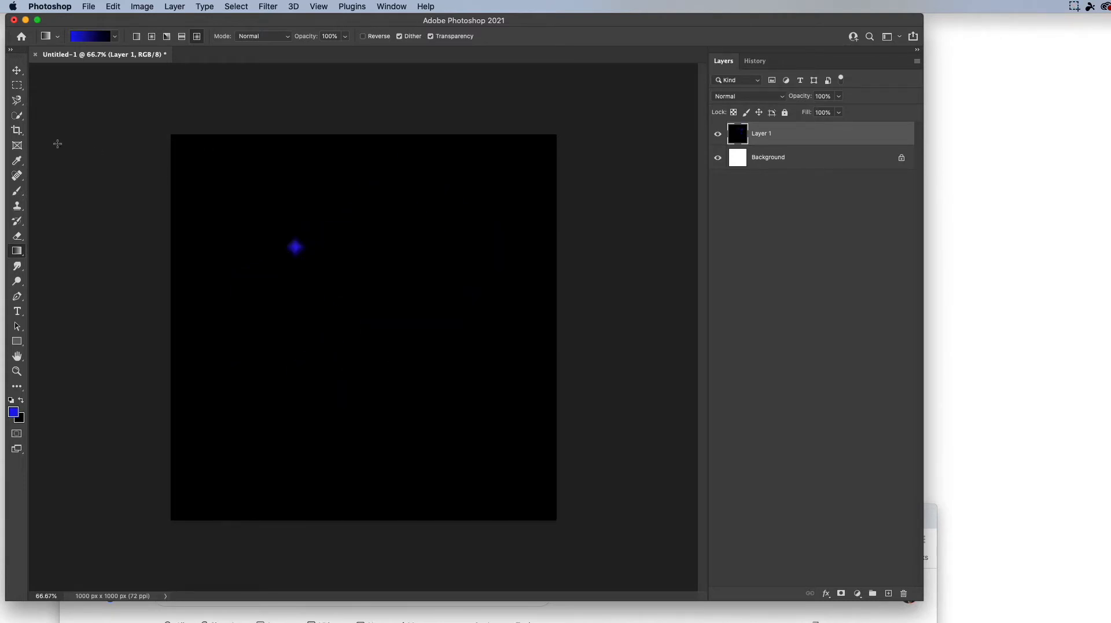
{"action": "left_click_drag", "start_coordinate": [231, 168], "coordinate": [415, 255]}
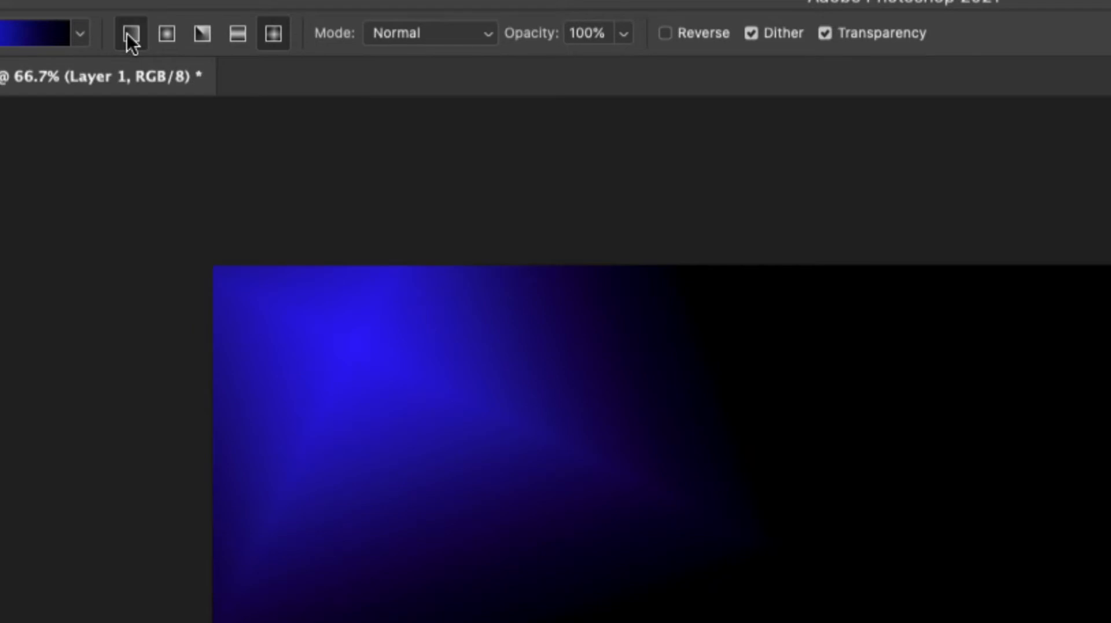
- Try a horizontal linear gradient on Layer 1, undo it, and fill the layer with a diagonal linear blue-to-black gradient instead
{"action": "left_click", "coordinate": [128, 35]}
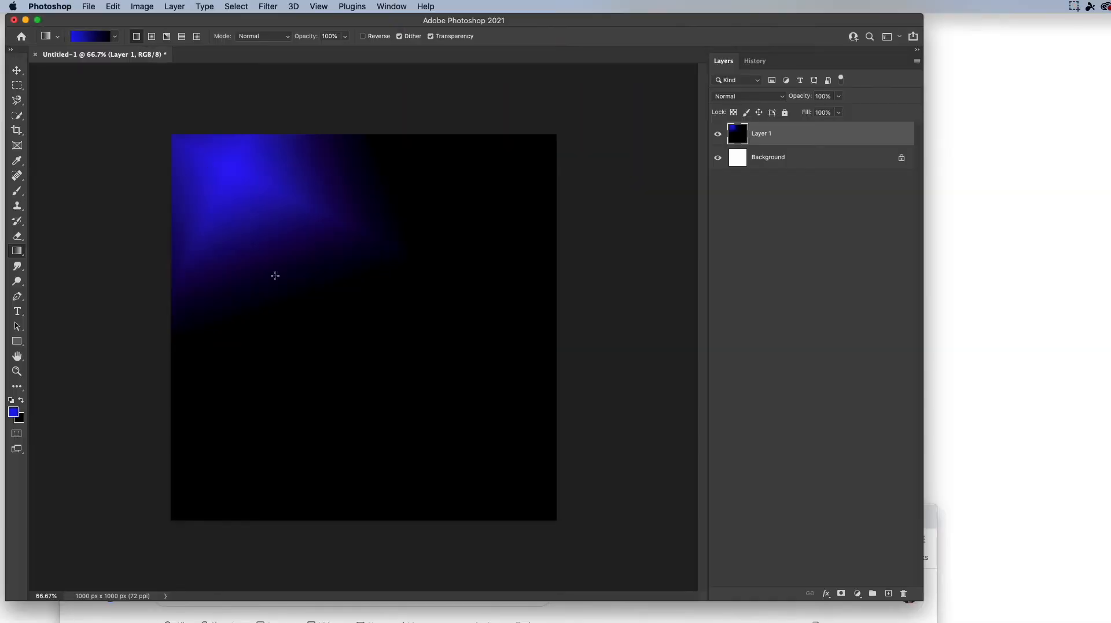
{"action": "left_click_drag", "start_coordinate": [180, 272], "coordinate": [449, 273]}
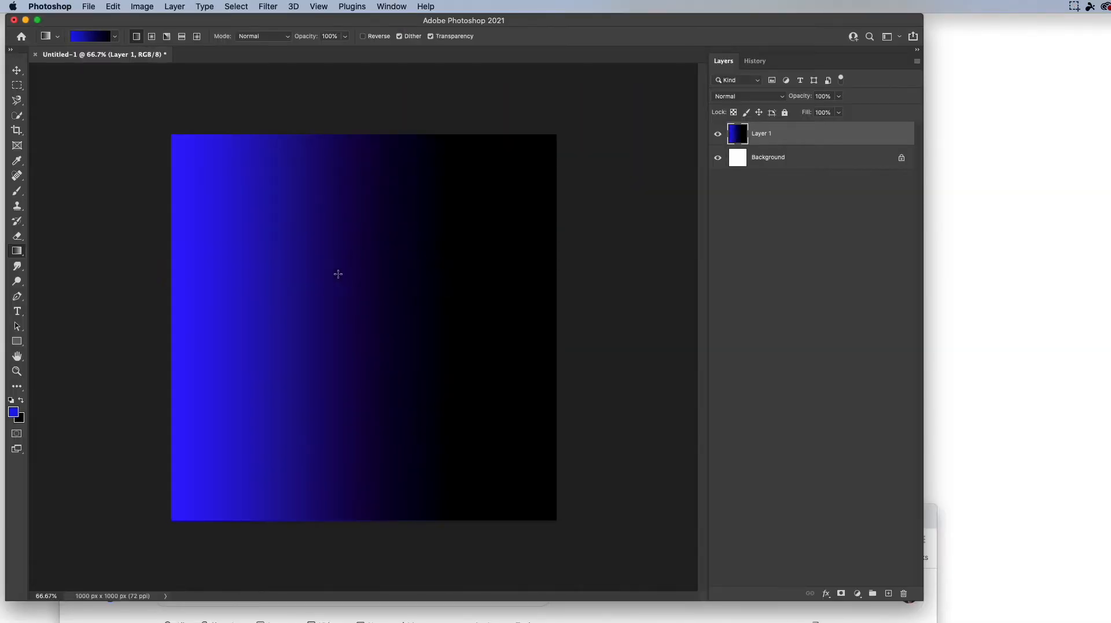
{"action": "key", "text": "super+z"}
{"action": "left_click_drag", "start_coordinate": [251, 168], "coordinate": [504, 308]}
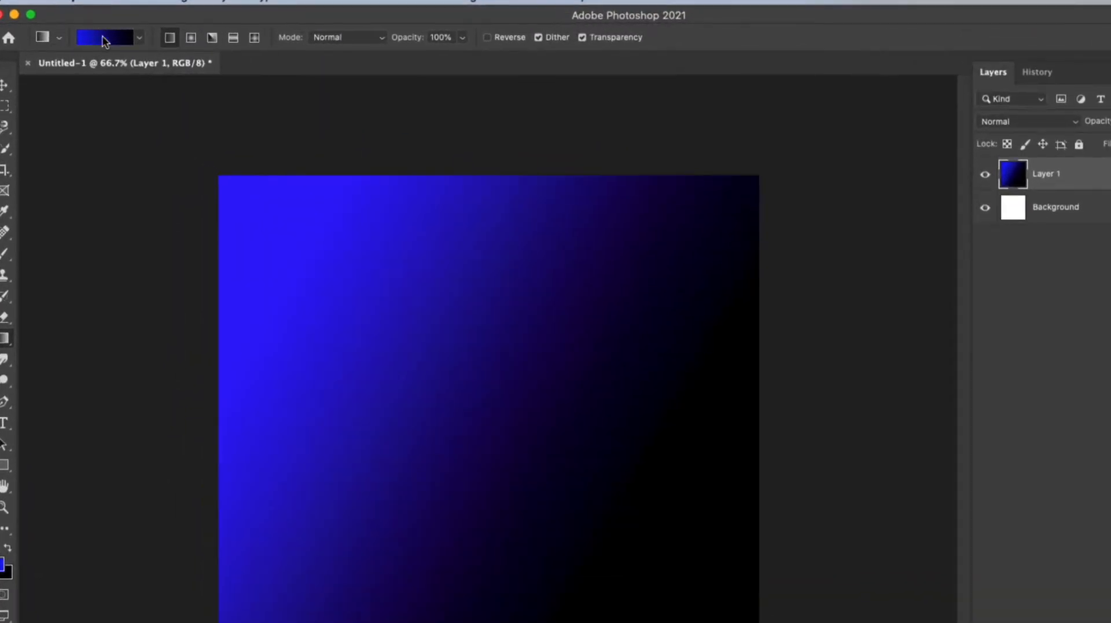
- Enlarge the gradient preset picker, expand the Basics and Blues groups, and choose a blue-to-teal preset from Blues
{"action": "left_click", "coordinate": [139, 38]}
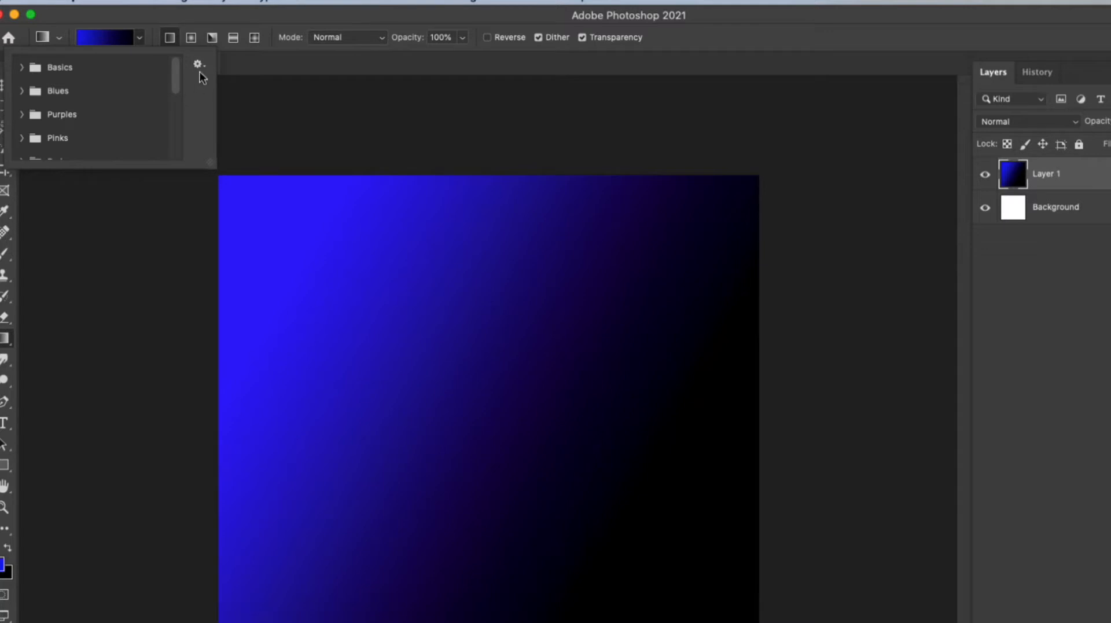
{"action": "left_click_drag", "start_coordinate": [212, 165], "coordinate": [410, 355]}
{"action": "left_click", "coordinate": [401, 65]}
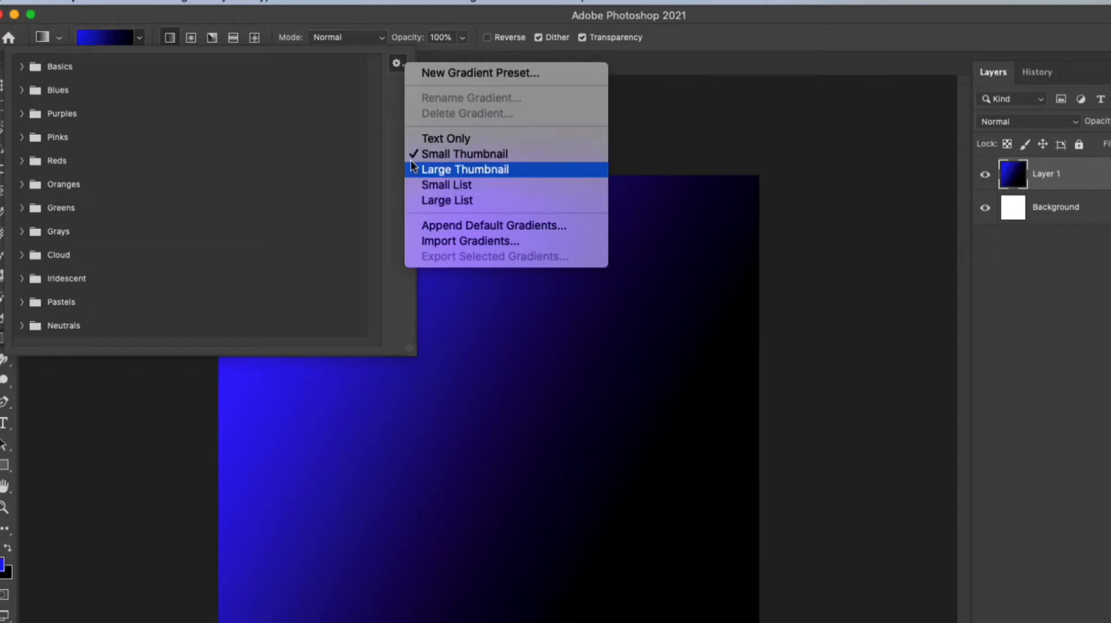
{"action": "left_click", "coordinate": [23, 65]}
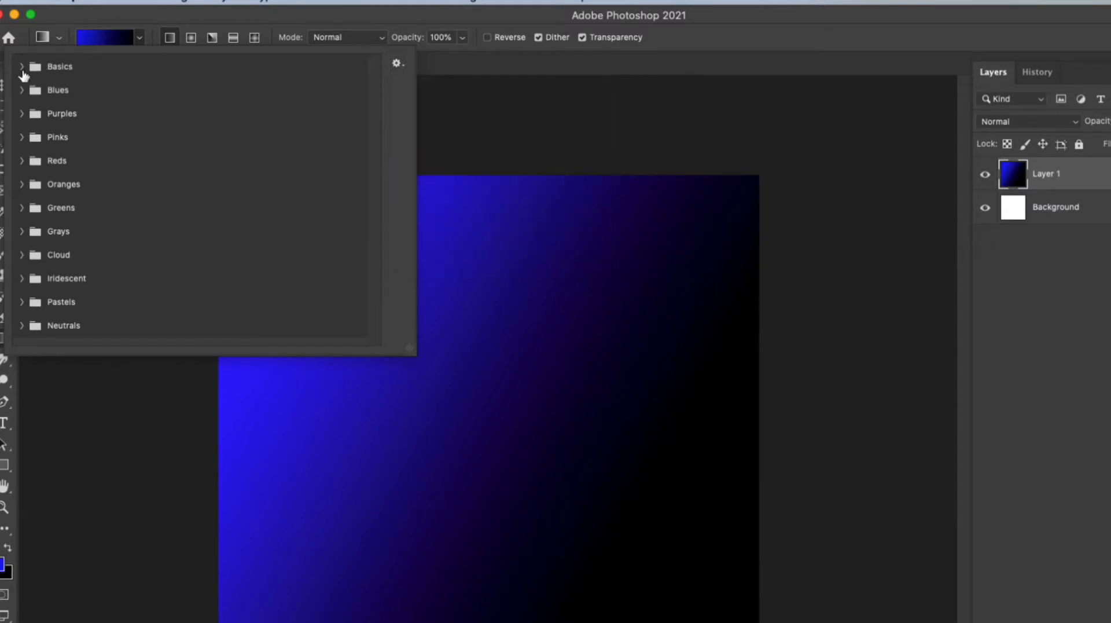
{"action": "left_click", "coordinate": [22, 68]}
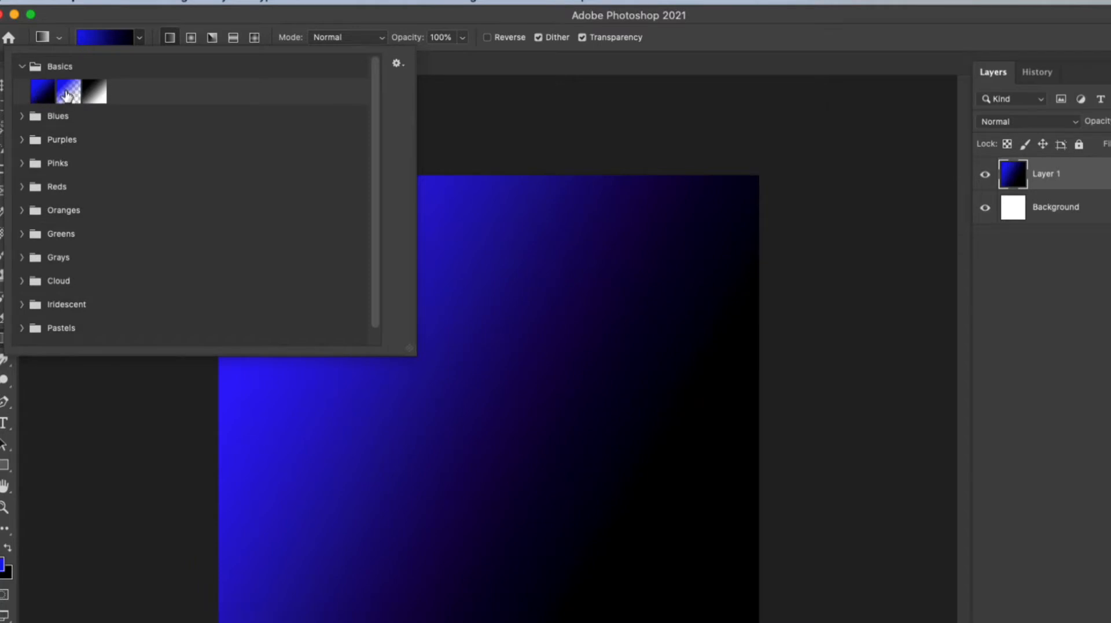
{"action": "left_click", "coordinate": [23, 117]}
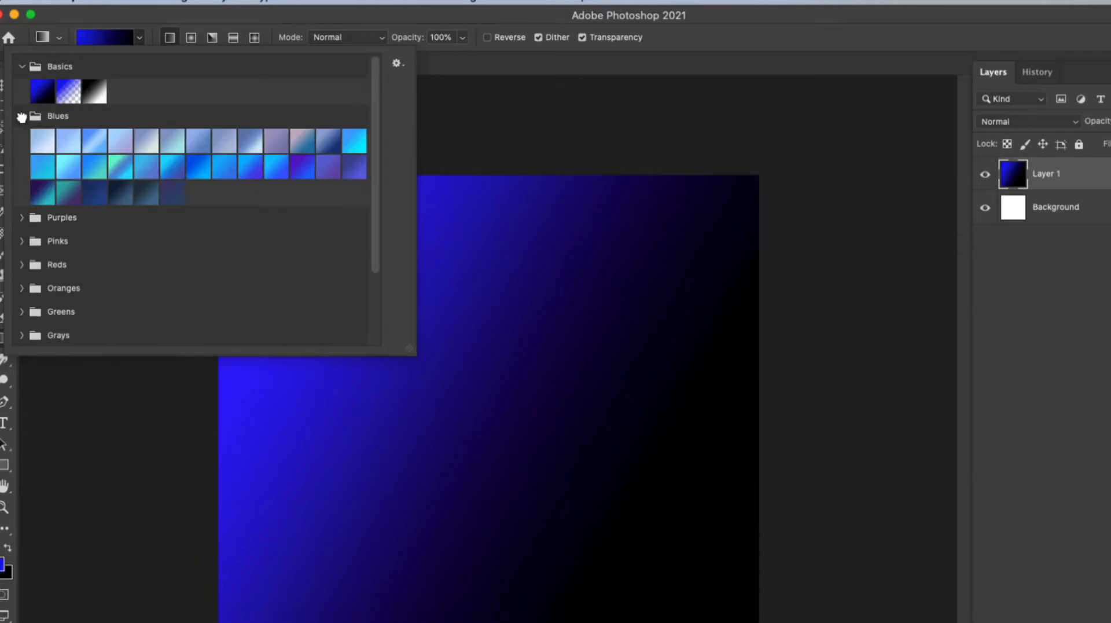
{"action": "left_click", "coordinate": [96, 166]}
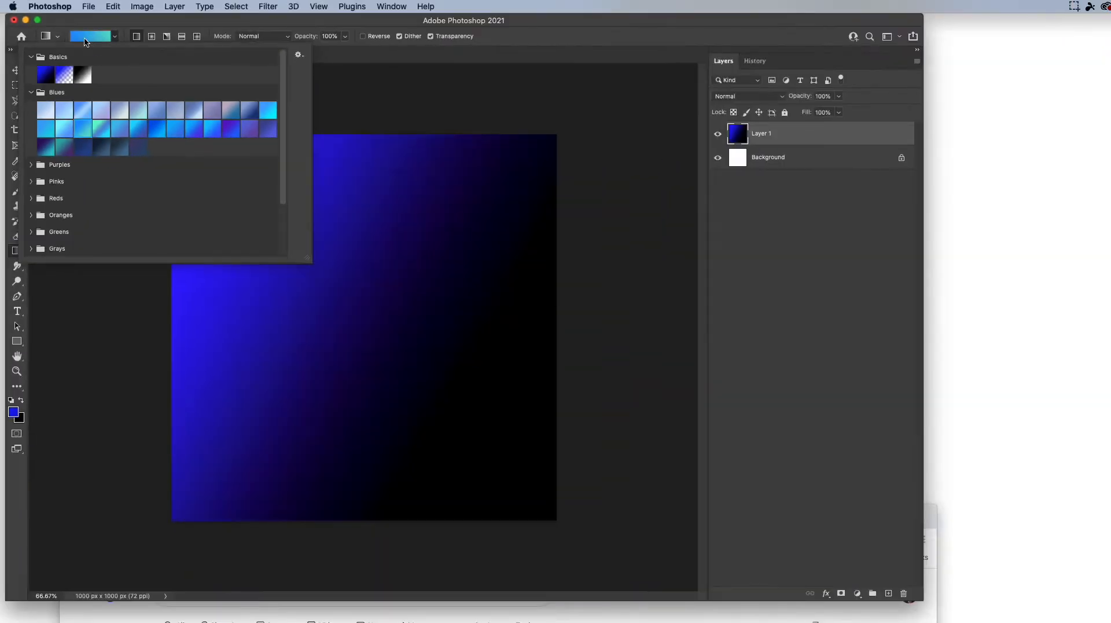
- Draw several diagonal linear gradients of different lengths on Layer 1 with the blue-to-teal preset
{"action": "left_click", "coordinate": [590, 87]}
{"action": "left_click_drag", "start_coordinate": [218, 153], "coordinate": [646, 497]}
{"action": "left_click_drag", "start_coordinate": [316, 266], "coordinate": [427, 348]}
{"action": "left_click_drag", "start_coordinate": [298, 240], "coordinate": [339, 289]}
{"action": "left_click_drag", "start_coordinate": [200, 167], "coordinate": [413, 327]}
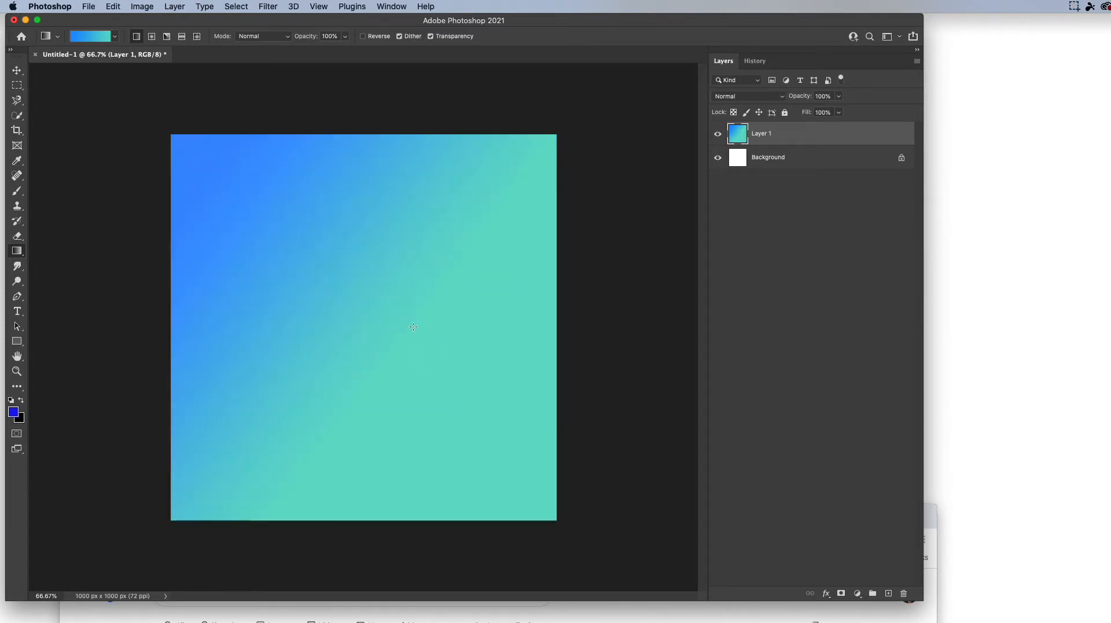
- Choose a dark navy preset from the Blues group and draw diagonal linear gradients with it on Layer 1
{"action": "left_click", "coordinate": [114, 37]}
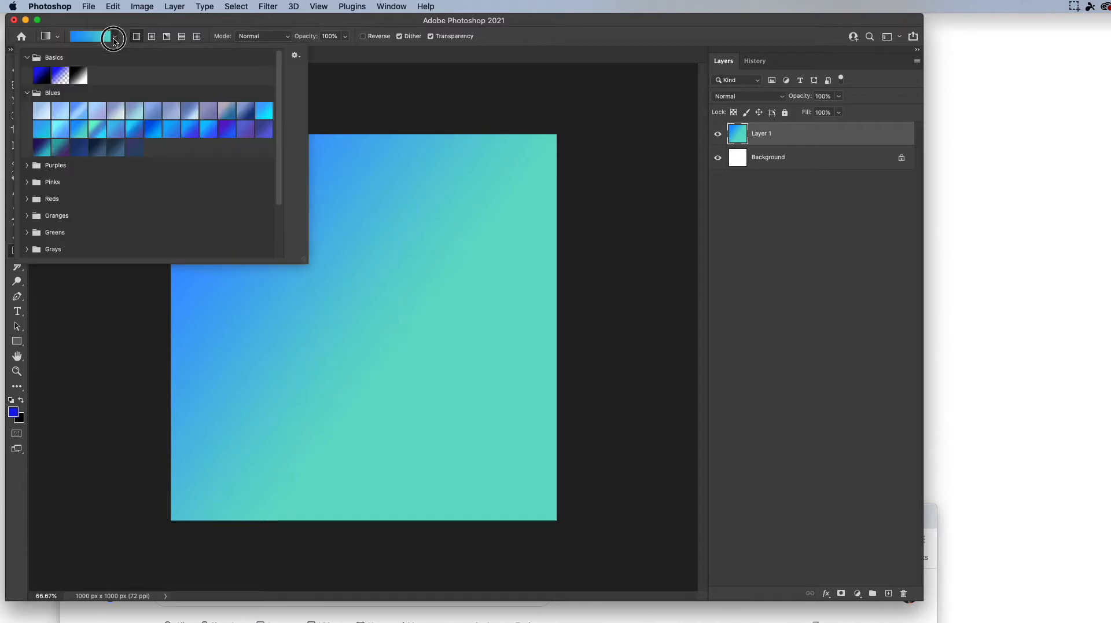
{"action": "left_click", "coordinate": [79, 153]}
{"action": "left_click_drag", "start_coordinate": [431, 191], "coordinate": [537, 303]}
{"action": "left_click_drag", "start_coordinate": [305, 231], "coordinate": [152, 107]}
- Expand the Pinks group, choose the light-blue-to-magenta preset, and draw linear gradients in different directions on Layer 1
{"action": "left_click", "coordinate": [115, 37]}
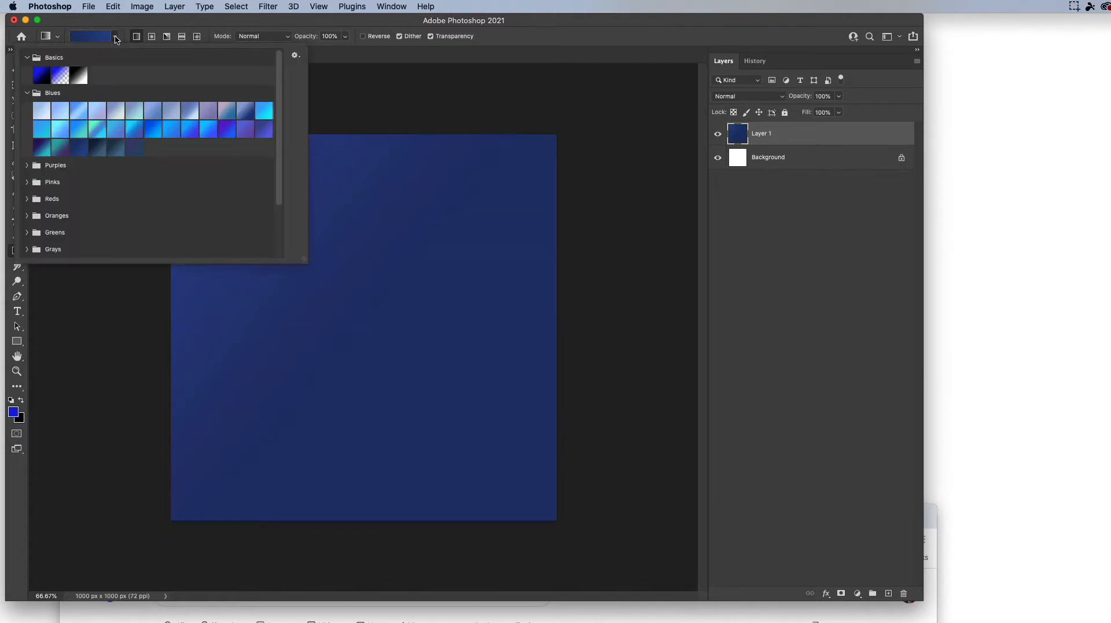
{"action": "left_click", "coordinate": [32, 183]}
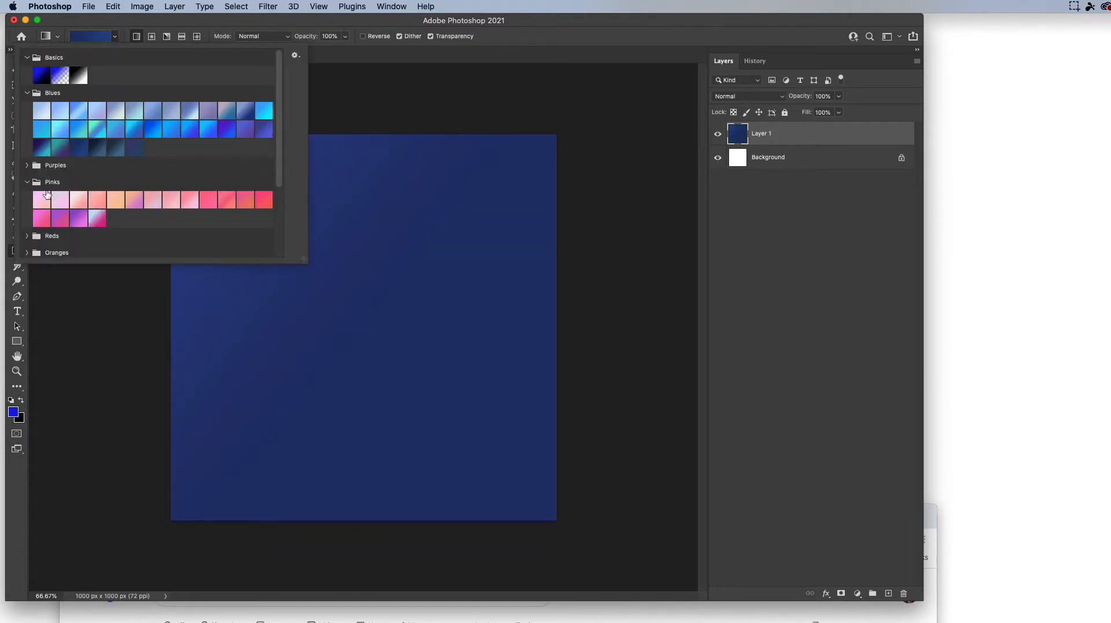
{"action": "left_click", "coordinate": [98, 218]}
{"action": "left_click", "coordinate": [334, 172]}
{"action": "left_click_drag", "start_coordinate": [334, 172], "coordinate": [343, 273]}
{"action": "left_click_drag", "start_coordinate": [265, 184], "coordinate": [463, 296]}
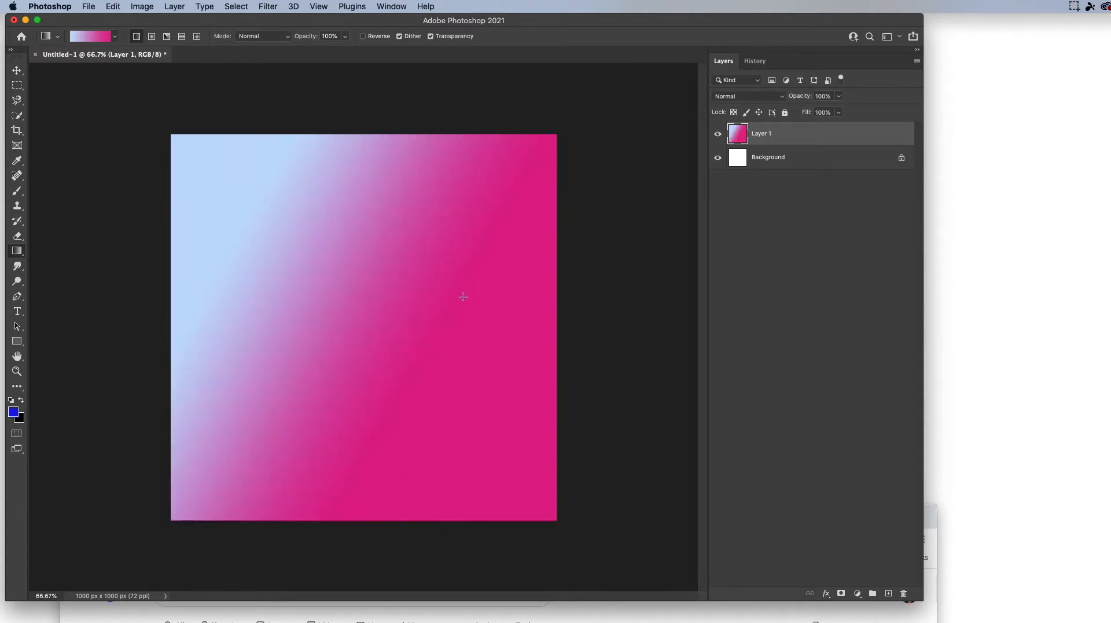
- Undo the last gradient and revert the document to its original Untitled-1 snapshot in the history
{"action": "key", "text": "super+z"}
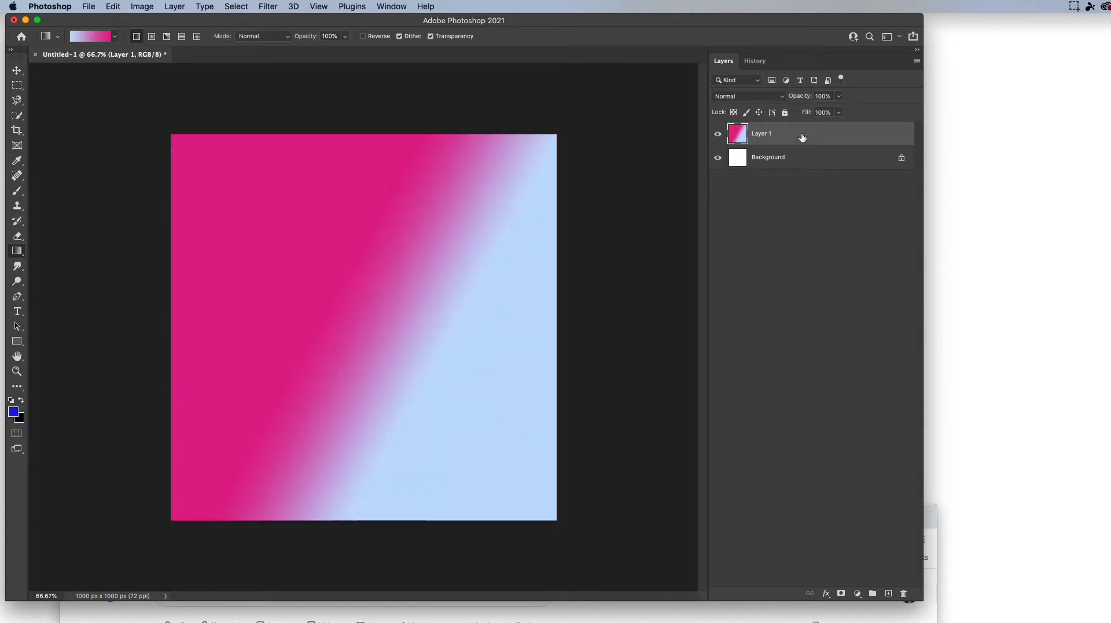
{"action": "left_click", "coordinate": [755, 61]}
{"action": "scroll", "coordinate": [787, 173], "scroll_direction": "up", "scroll_amount": 10}
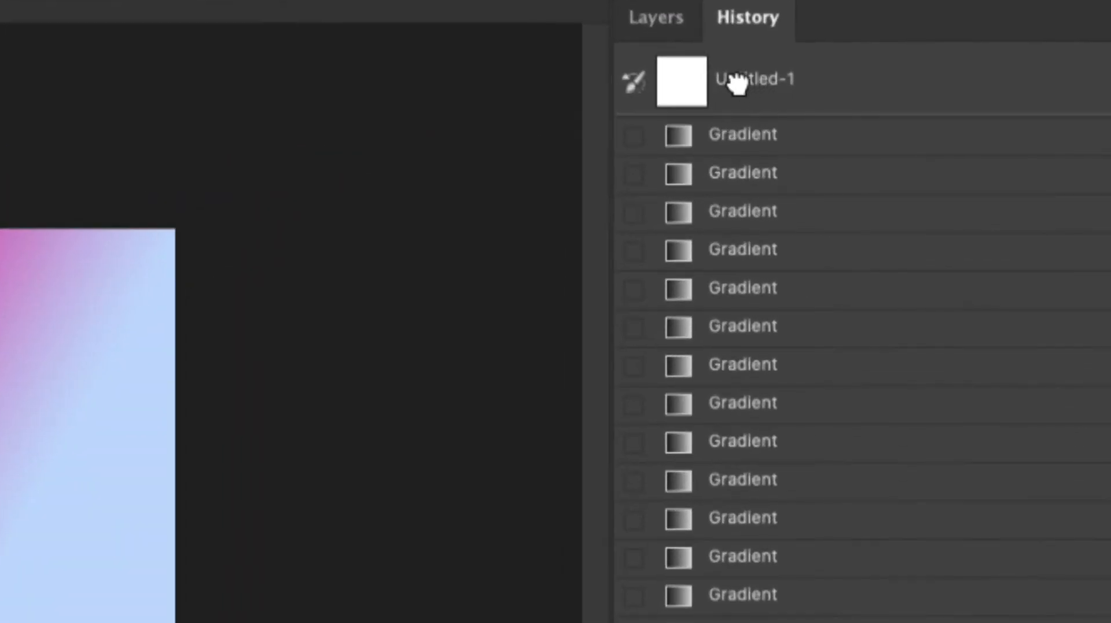
{"action": "left_click", "coordinate": [762, 87]}
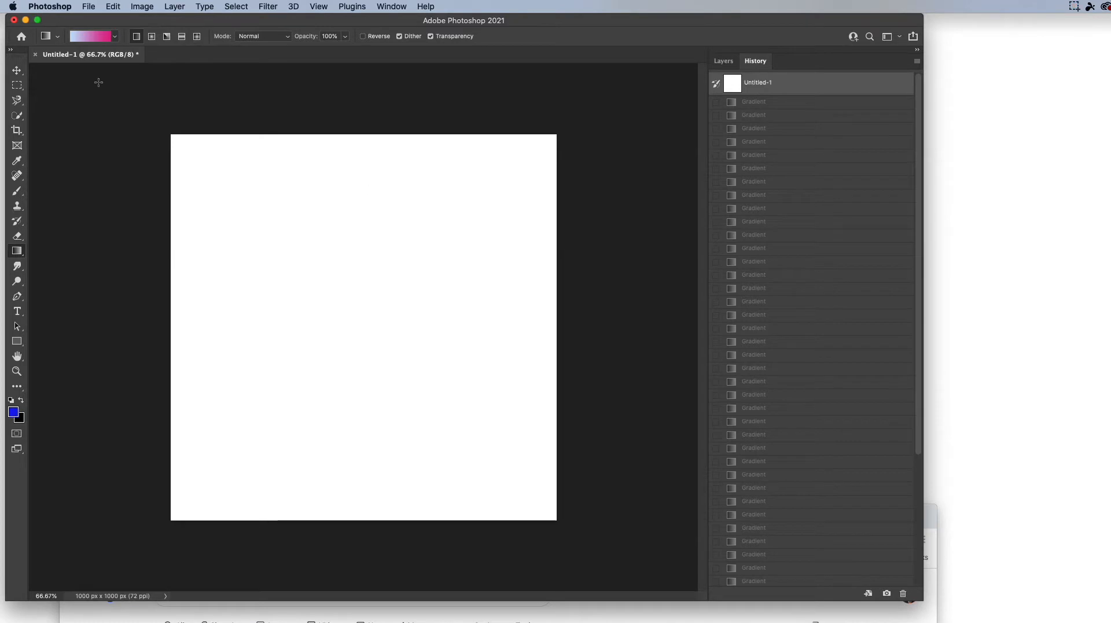
- Draw a large elliptical selection around the middle of the canvas with the Elliptical Marquee tool
{"action": "left_click_drag", "start_coordinate": [17, 85], "coordinate": [58, 98]}
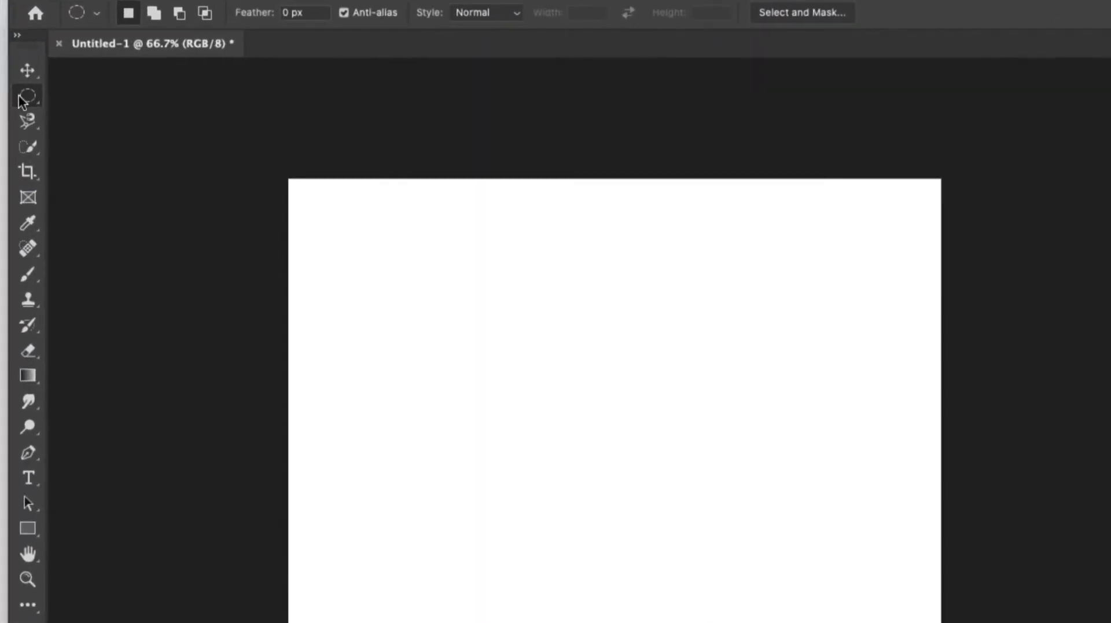
{"action": "left_click_drag", "start_coordinate": [22, 101], "coordinate": [86, 106]}
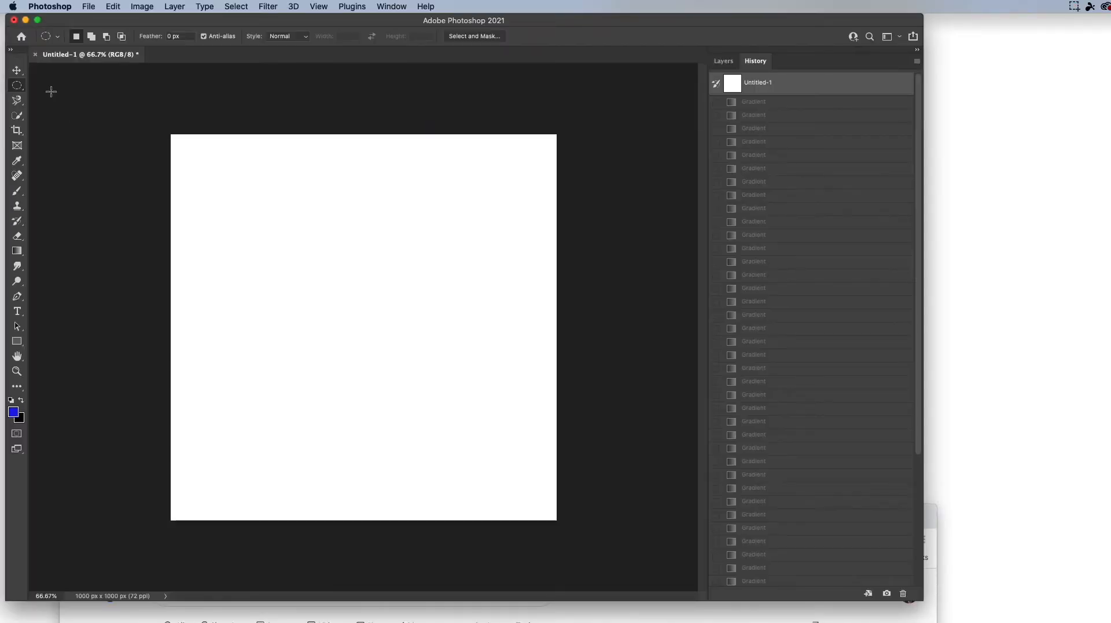
{"action": "left_click_drag", "start_coordinate": [225, 178], "coordinate": [512, 443]}
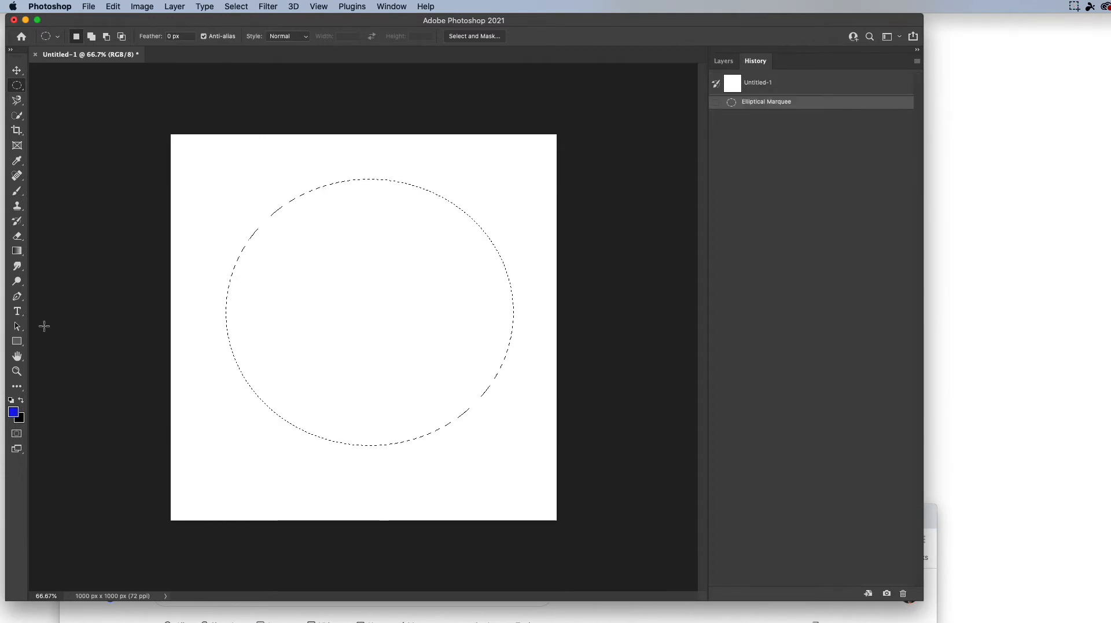
- Try diagonal light-blue-to-magenta gradients inside the elliptical selection on the Background, look for layer effects there, and undo the fill
{"action": "key", "text": "g"}
{"action": "left_click_drag", "start_coordinate": [305, 220], "coordinate": [411, 370]}
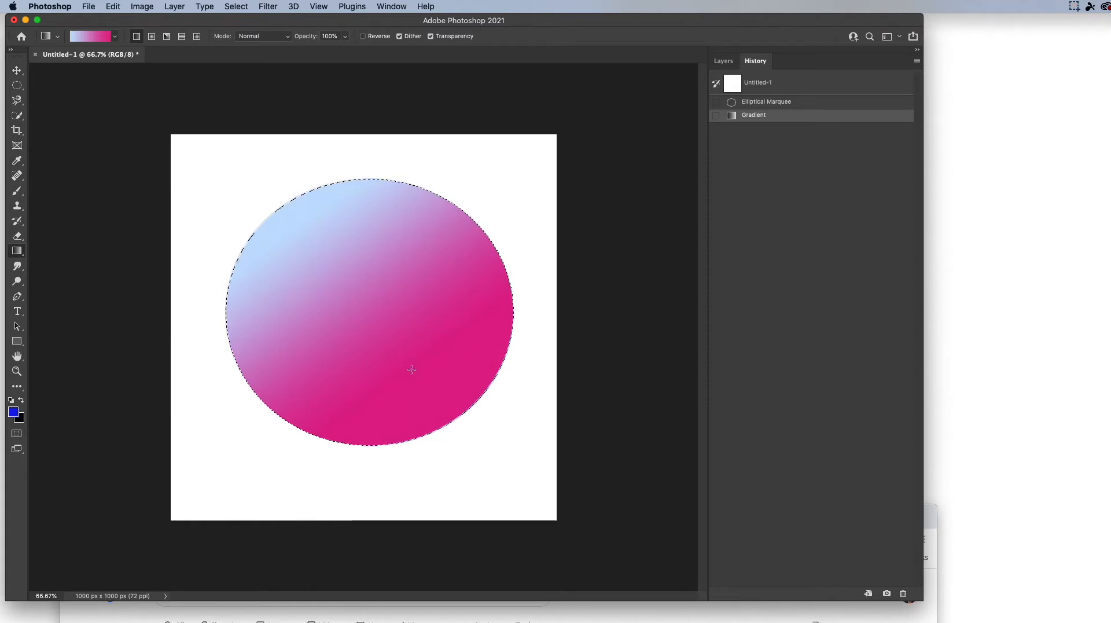
{"action": "key", "text": "super+z"}
{"action": "left_click_drag", "start_coordinate": [323, 259], "coordinate": [526, 401]}
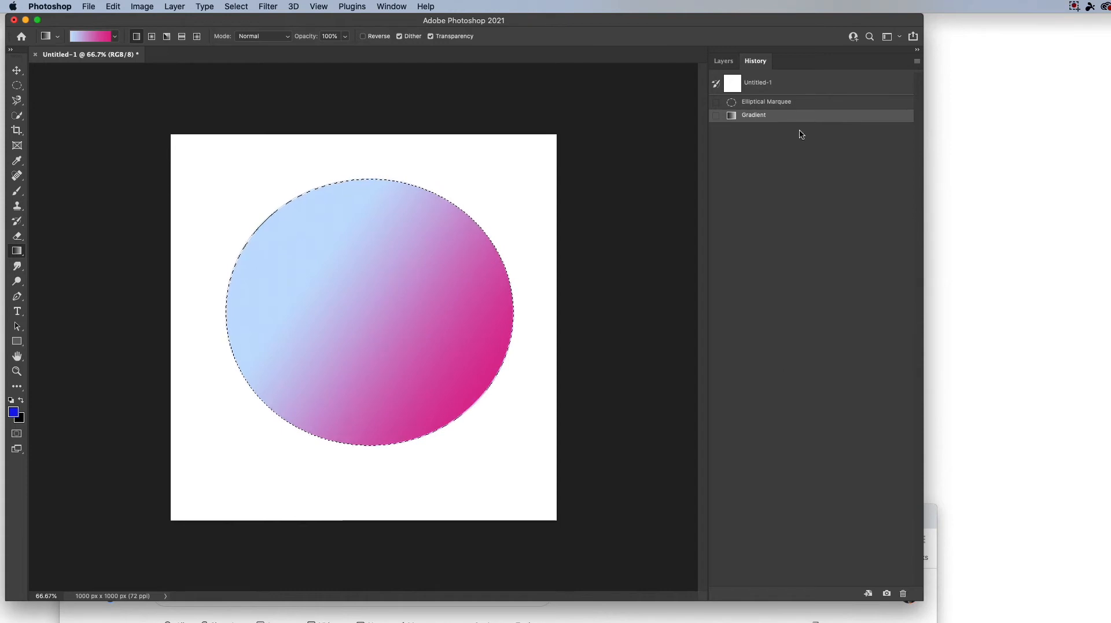
{"action": "left_click", "coordinate": [723, 62]}
{"action": "left_click", "coordinate": [827, 593]}
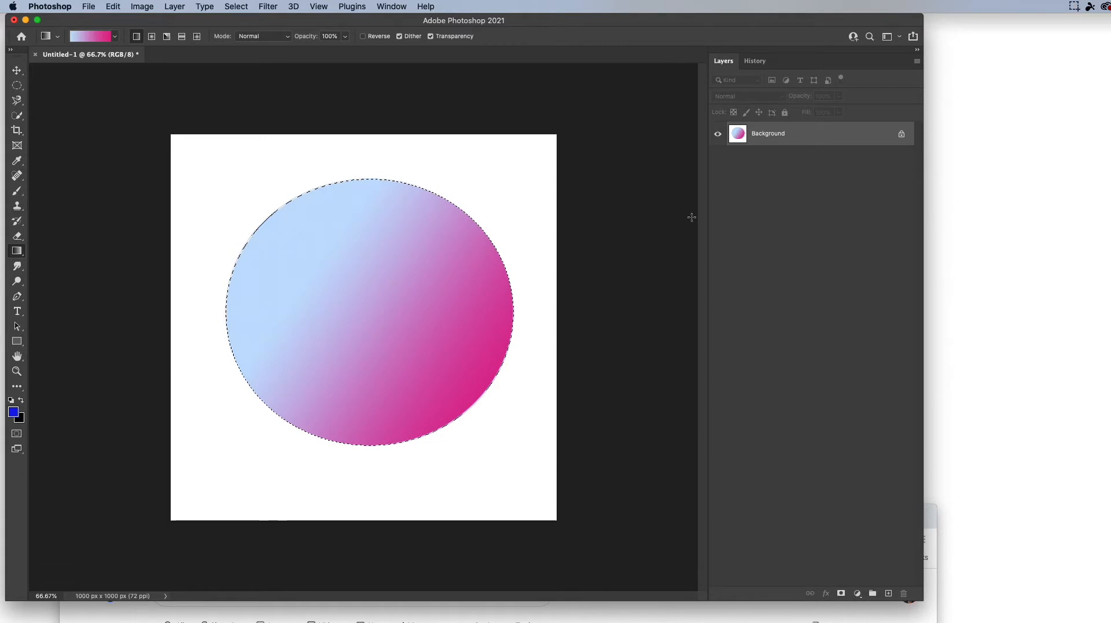
{"action": "key", "text": "super+z"}
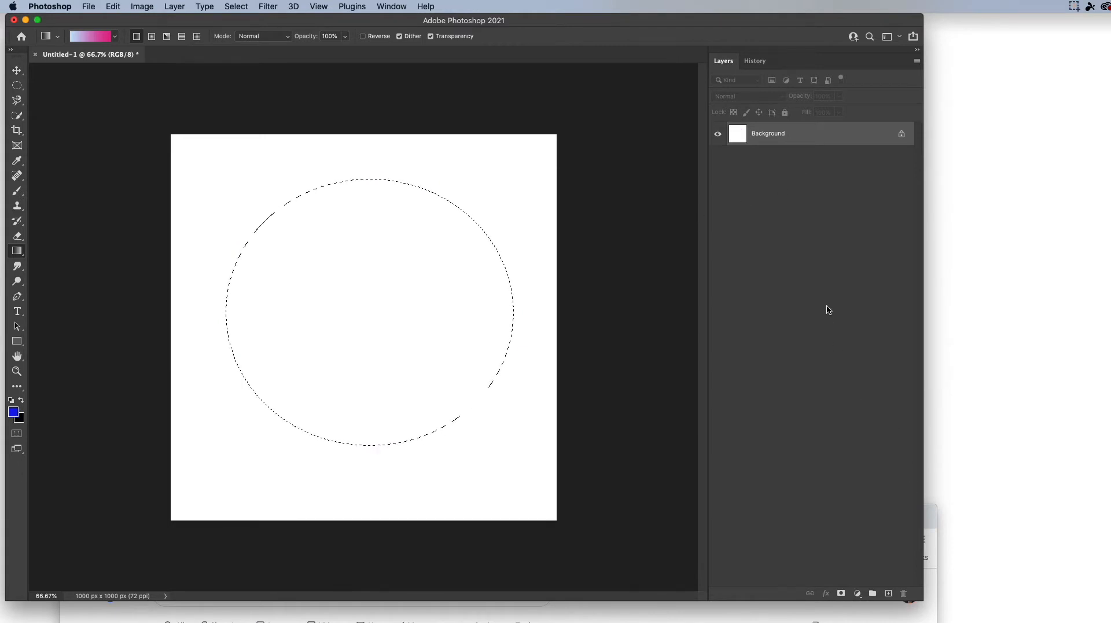
- Add a new layer above the Background and fill its elliptical selection with a diagonal light-blue-to-magenta linear gradient
{"action": "left_click", "coordinate": [890, 593]}
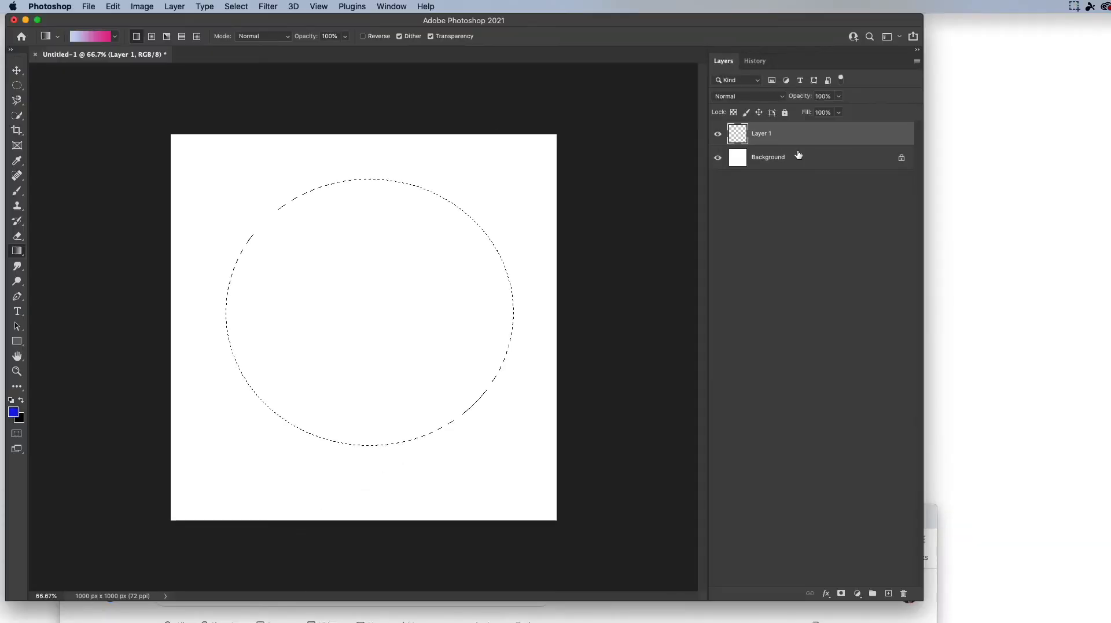
{"action": "left_click_drag", "start_coordinate": [120, 252], "coordinate": [290, 416]}
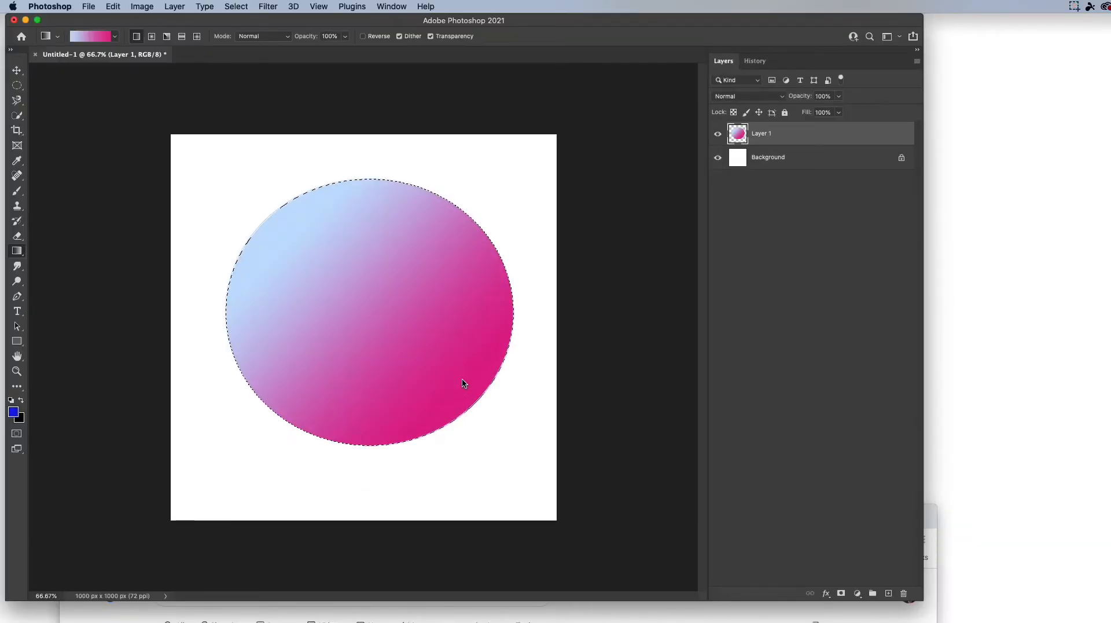
- Add an Outer Glow effect to Layer 1 and set its colour to pink e23b9d sampled from the ellipse
{"action": "left_click", "coordinate": [830, 595]}
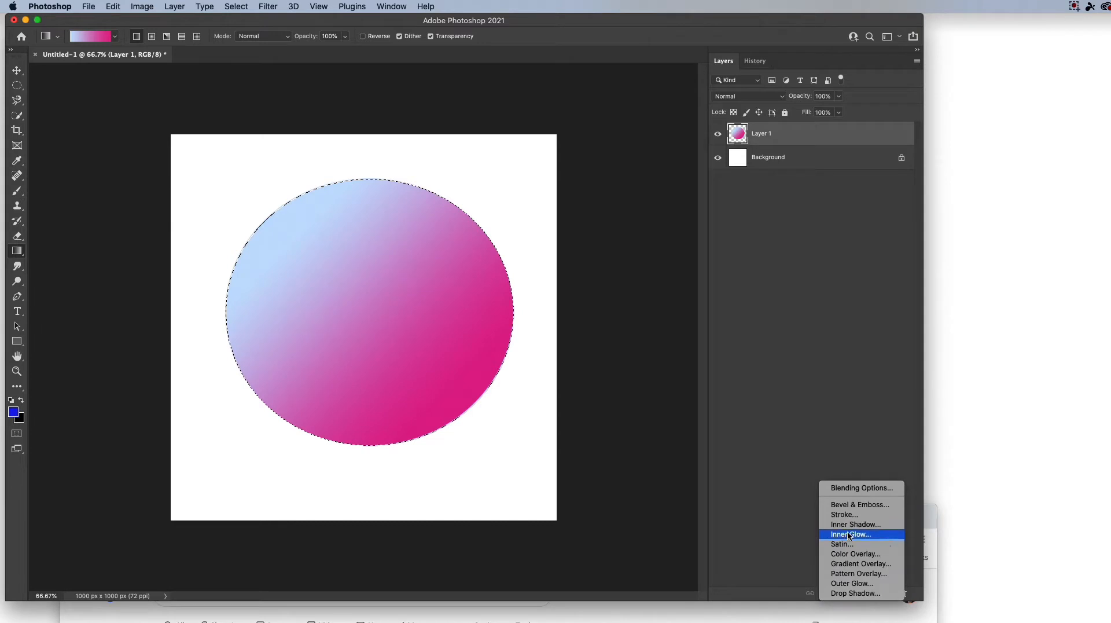
{"action": "left_click", "coordinate": [848, 584]}
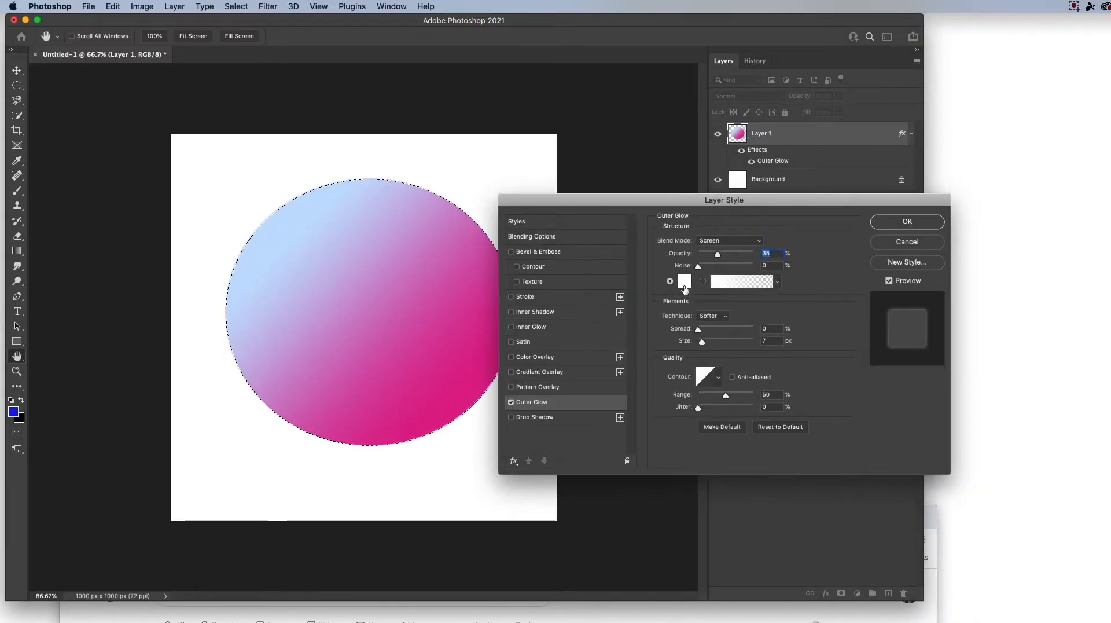
{"action": "left_click", "coordinate": [685, 286]}
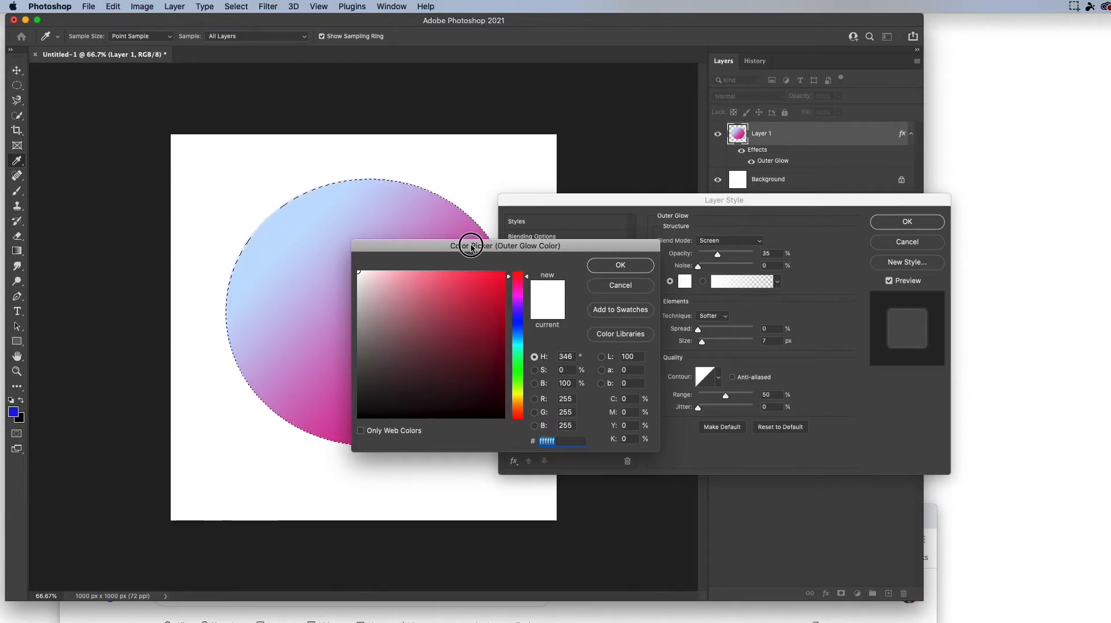
{"action": "left_click_drag", "start_coordinate": [471, 248], "coordinate": [667, 226]}
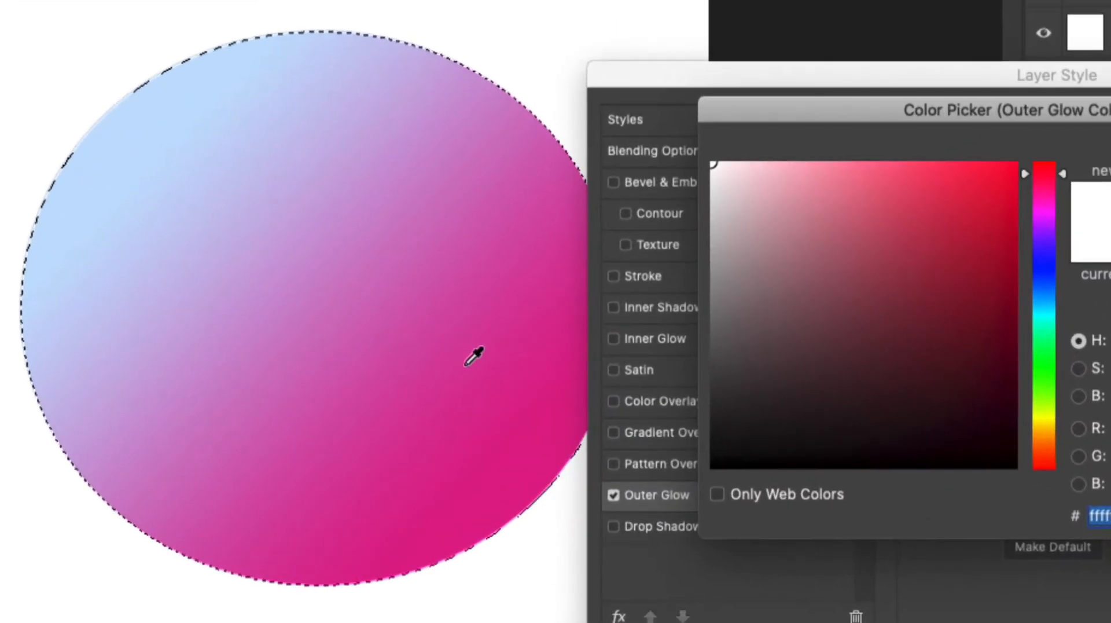
{"action": "left_click", "coordinate": [474, 380]}
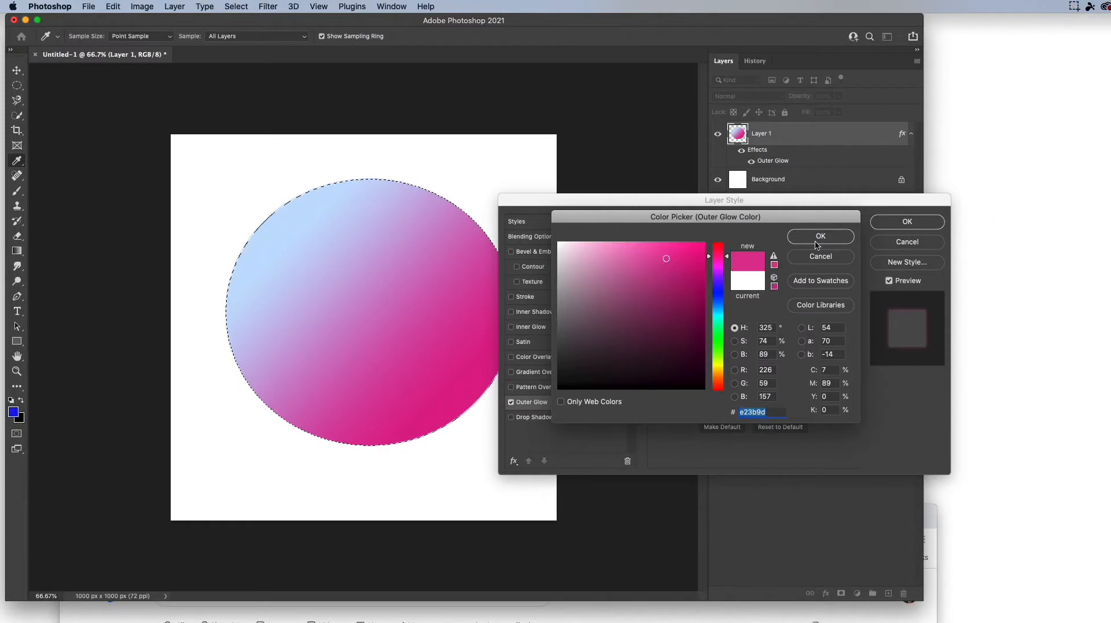
{"action": "left_click", "coordinate": [819, 241]}
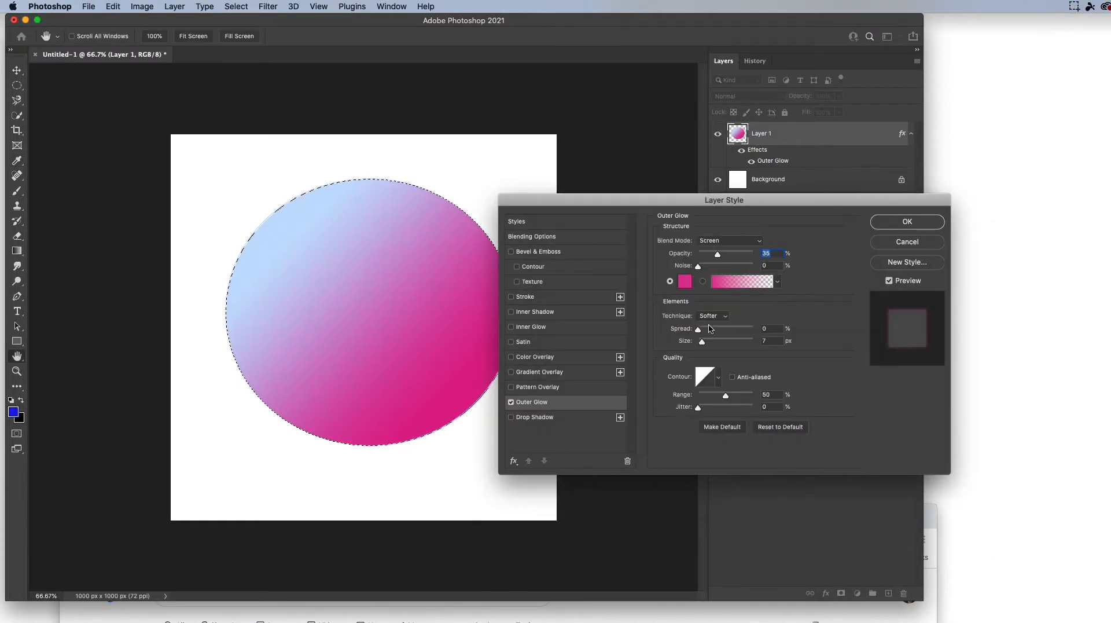
- Set the outer glow's spread to 69%, size to 147 px and blend mode to Normal
{"action": "left_click_drag", "start_coordinate": [698, 330], "coordinate": [734, 344]}
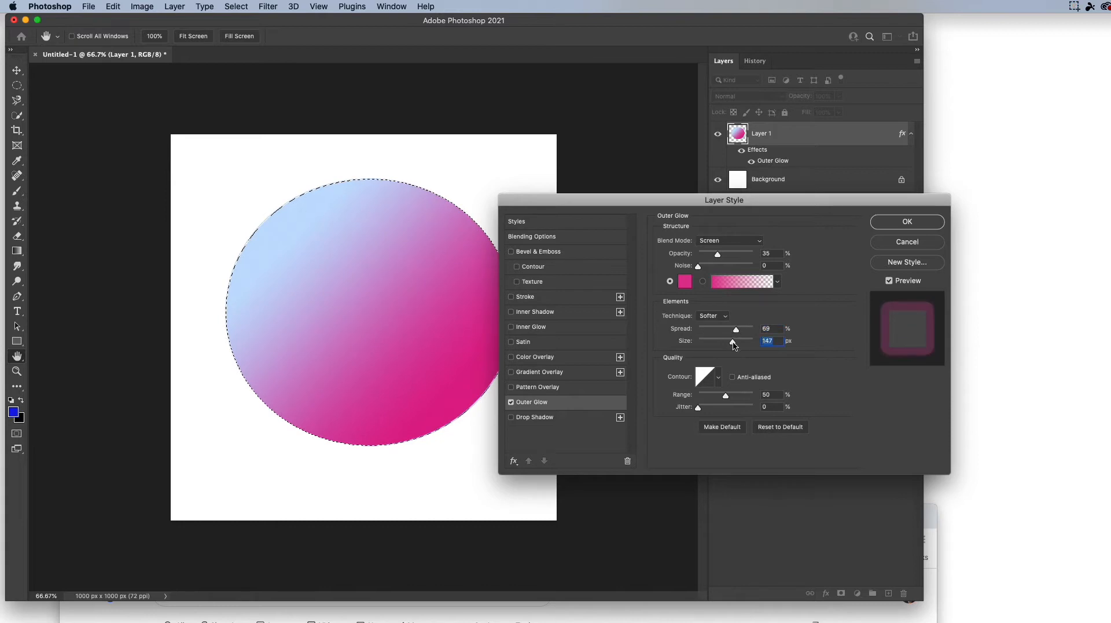
{"action": "left_click_drag", "start_coordinate": [623, 212], "coordinate": [698, 198]}
{"action": "left_click", "coordinate": [781, 225]}
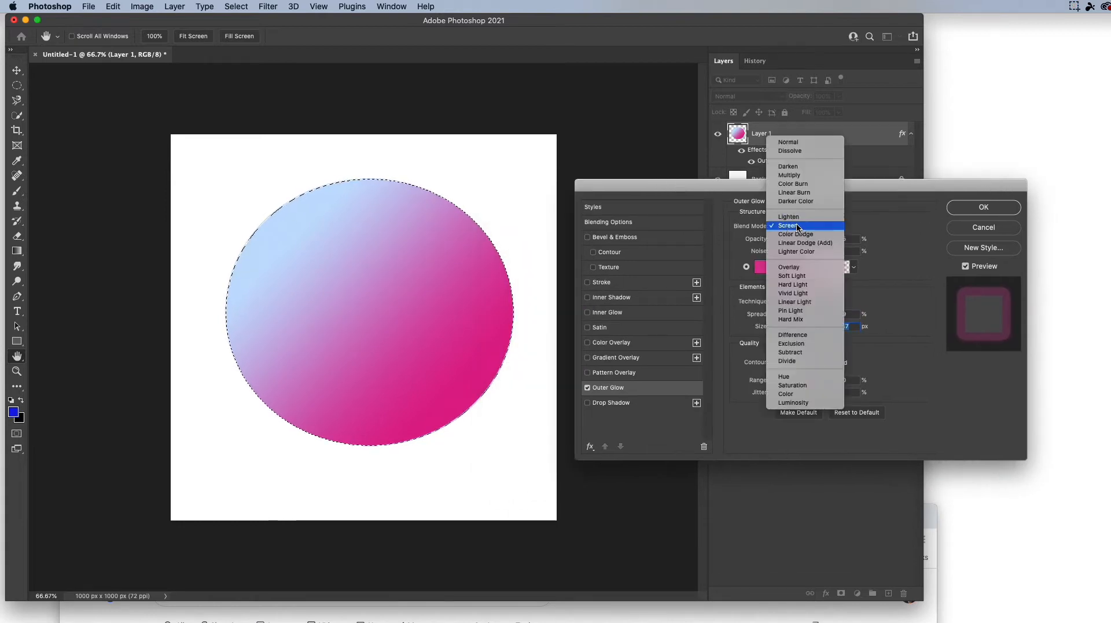
{"action": "left_click", "coordinate": [794, 145]}
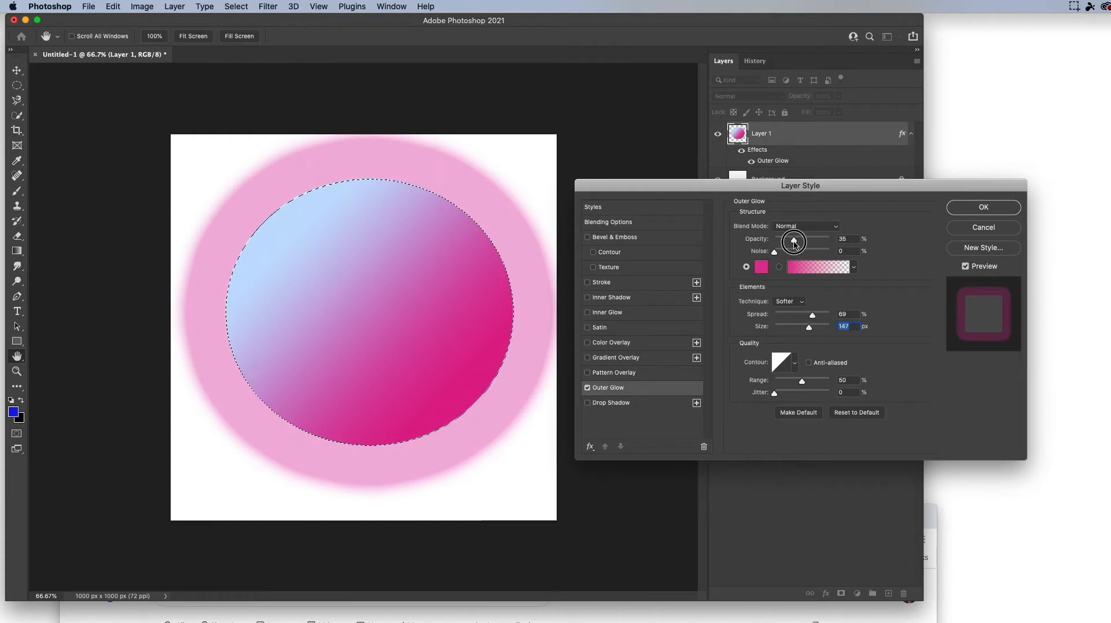
- Set the glow's opacity to 13% and noise to 70%, fine-tune its spread and size, and apply the layer style
{"action": "left_click_drag", "start_coordinate": [794, 240], "coordinate": [815, 253]}
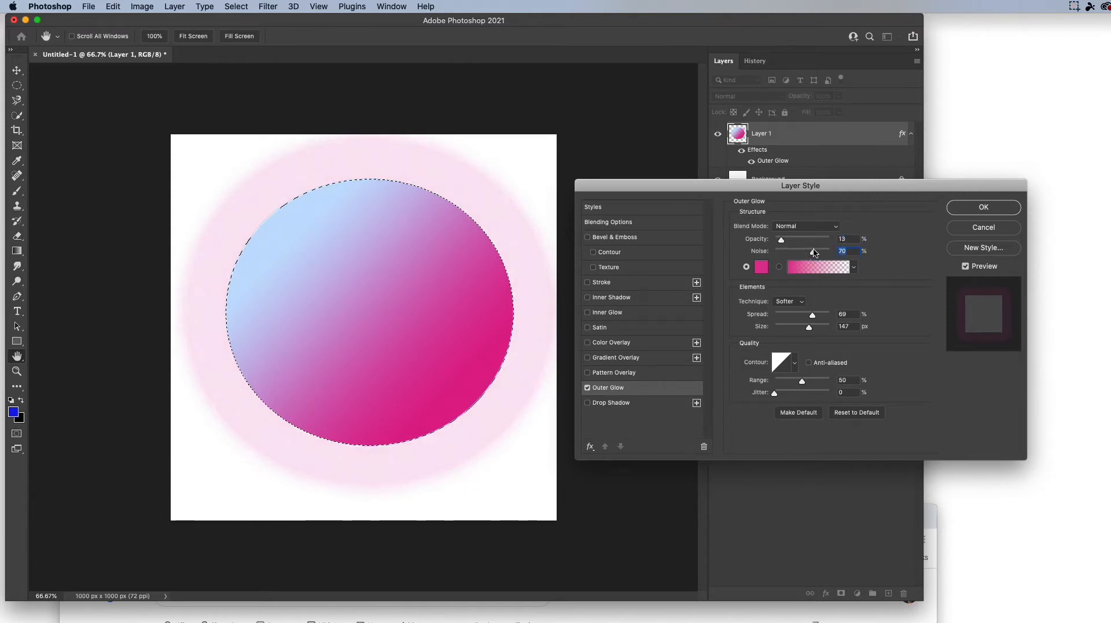
{"action": "mouse_move", "coordinate": [816, 315]}
{"action": "left_mouse_down"}
{"action": "mouse_move", "coordinate": [779, 328]}
{"action": "mouse_move", "coordinate": [805, 328]}
{"action": "left_mouse_up"}
{"action": "left_click", "coordinate": [984, 207]}
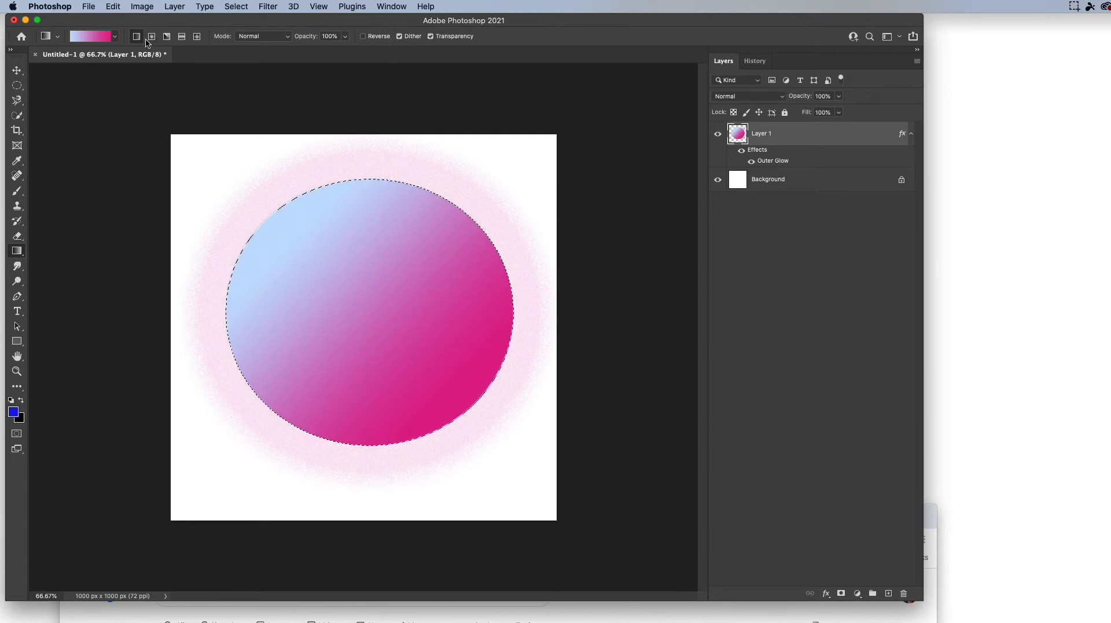
- Refill the elliptical selection on Layer 1 with a linear gradient using the grey-green-to-lilac preset from the Pastels group
{"action": "left_click", "coordinate": [116, 37]}
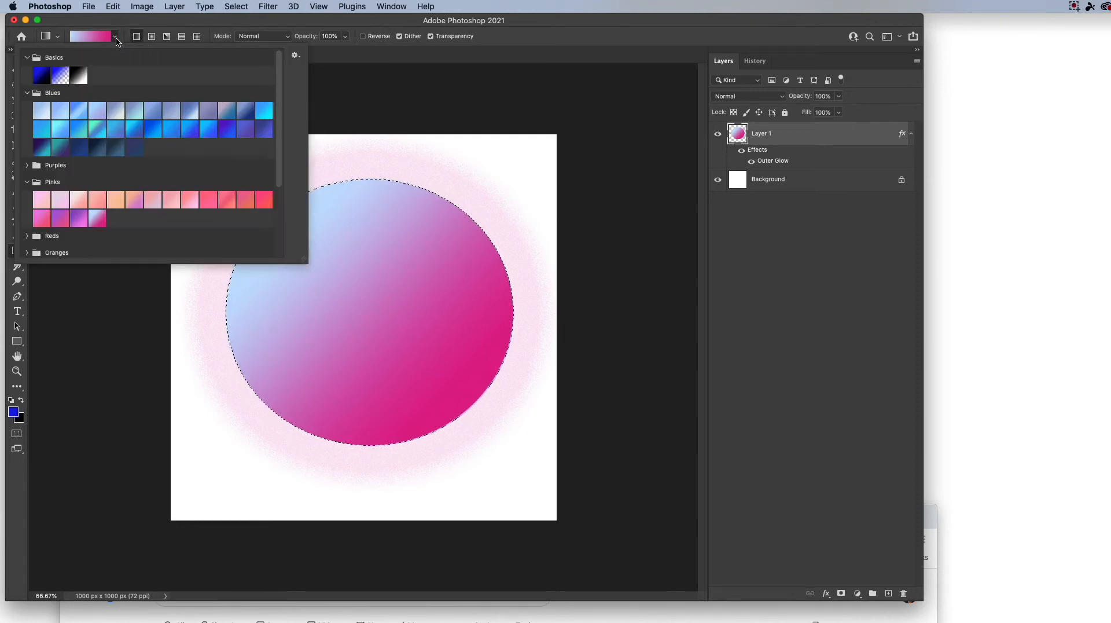
{"action": "left_click", "coordinate": [26, 58]}
{"action": "left_click", "coordinate": [27, 74]}
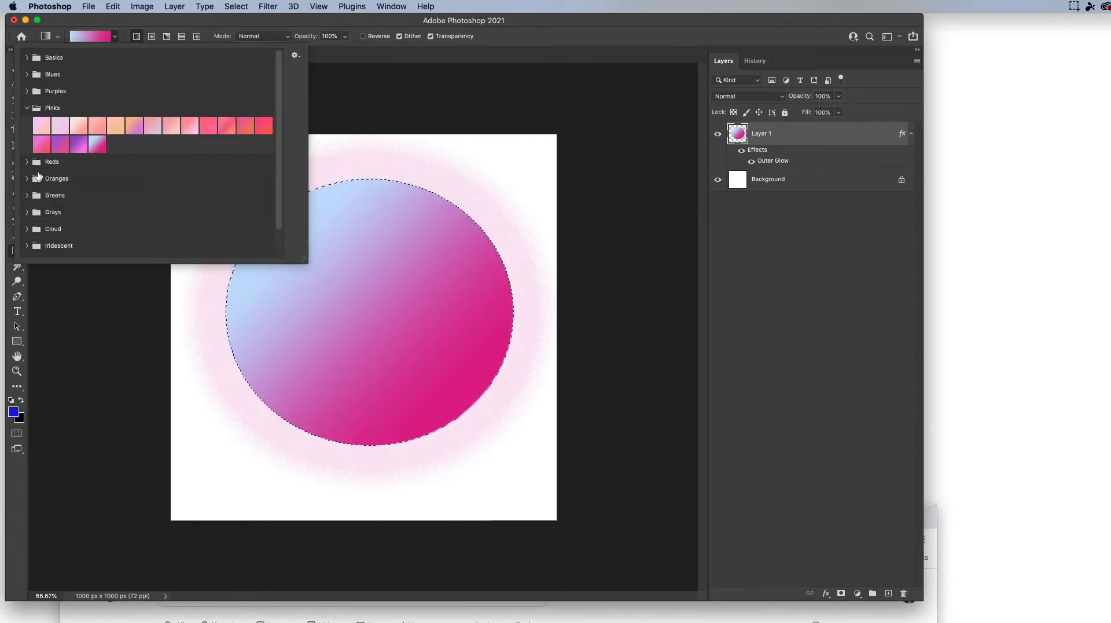
{"action": "left_click", "coordinate": [28, 107]}
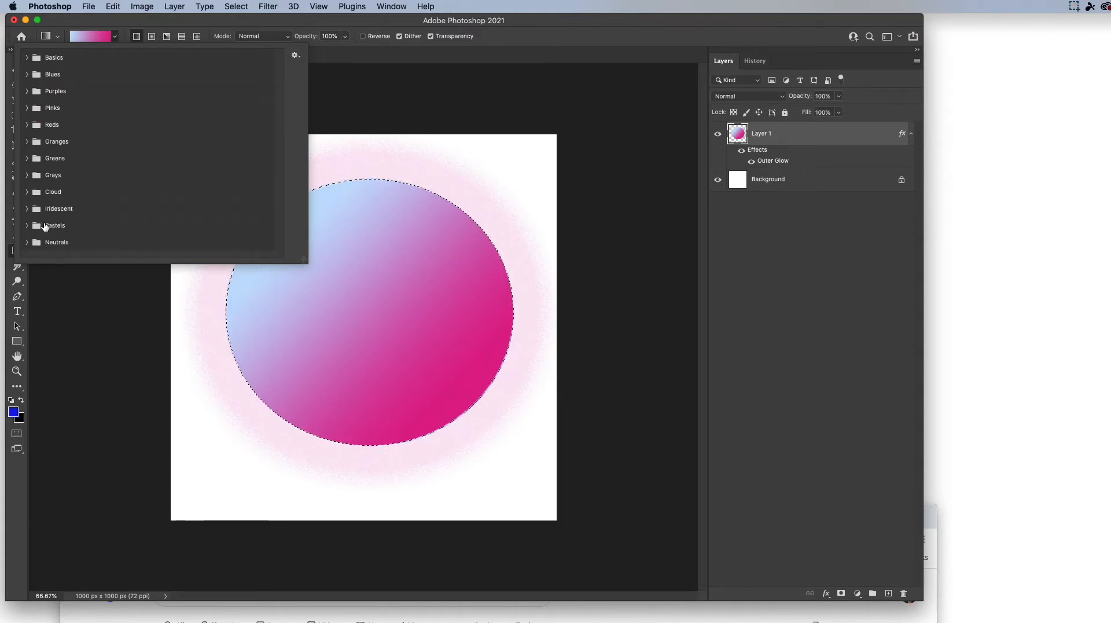
{"action": "left_click", "coordinate": [27, 225]}
{"action": "left_click", "coordinate": [77, 243]}
{"action": "left_click_drag", "start_coordinate": [379, 313], "coordinate": [354, 303]}
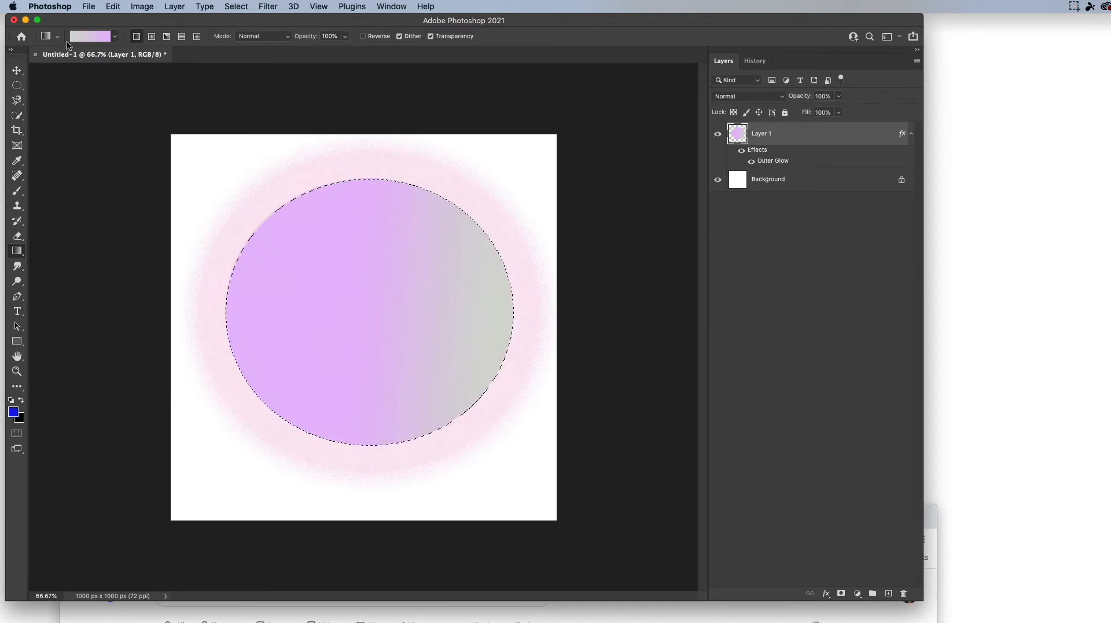
- Fill the elliptical selection with a diagonal linear gradient using the white-to-cyan preset Cloud_01
{"action": "left_click", "coordinate": [115, 36]}
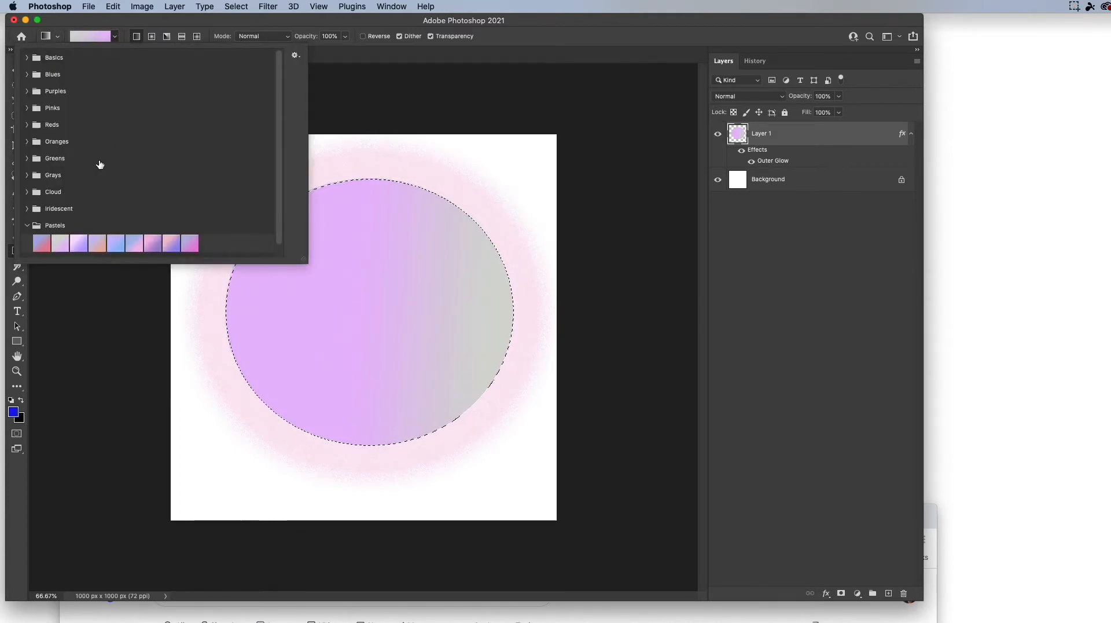
{"action": "scroll", "coordinate": [99, 165], "scroll_direction": "down", "scroll_amount": 1}
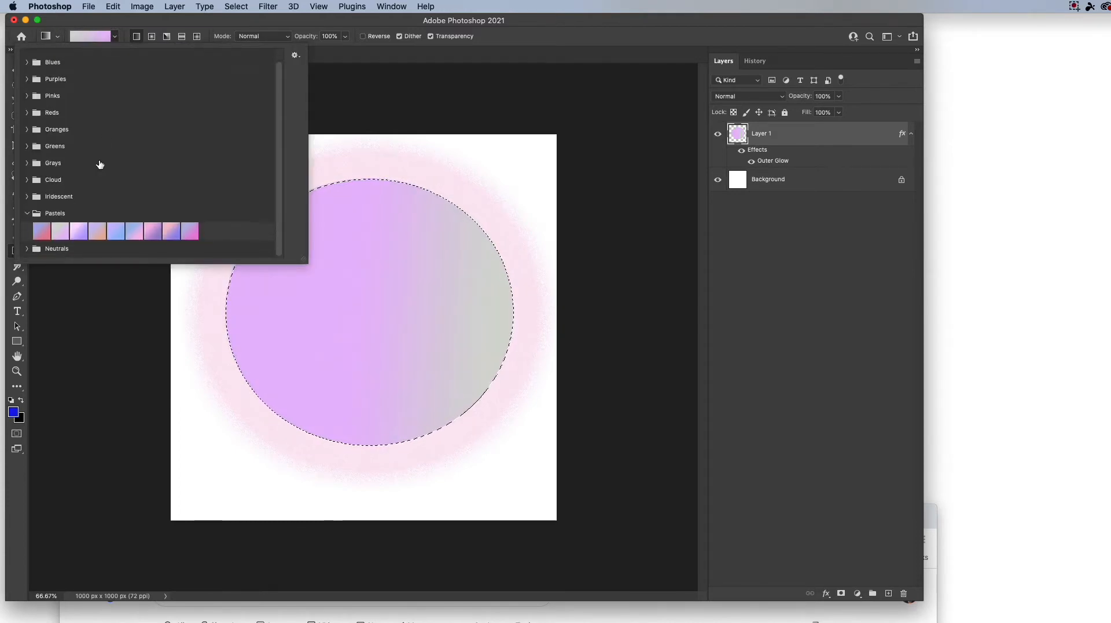
{"action": "left_click", "coordinate": [27, 248]}
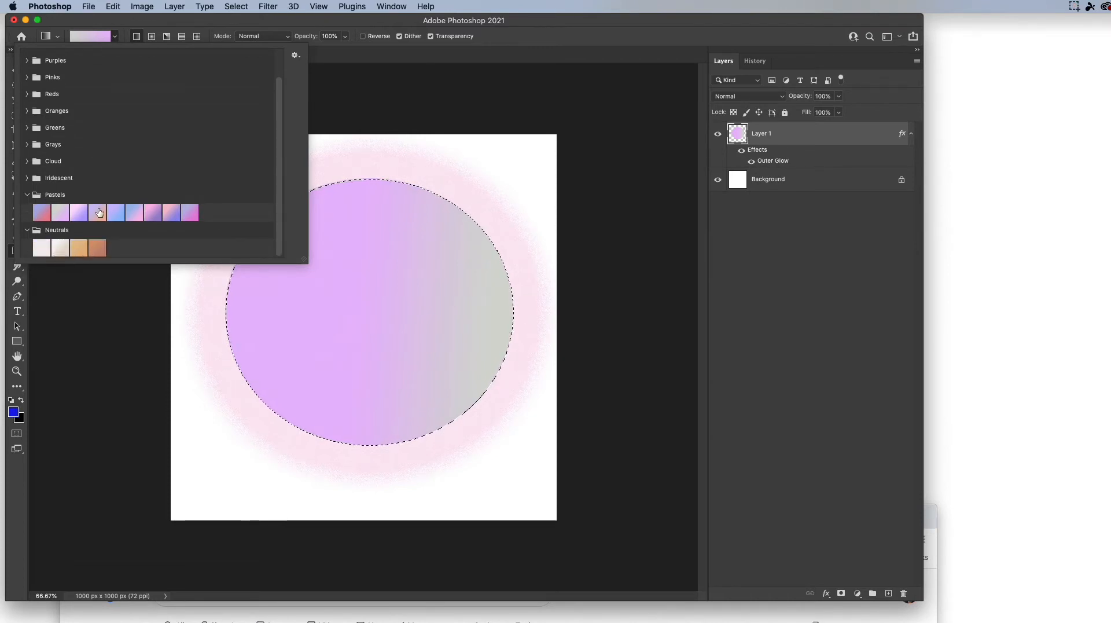
{"action": "left_click", "coordinate": [26, 162]}
{"action": "left_click", "coordinate": [40, 178]}
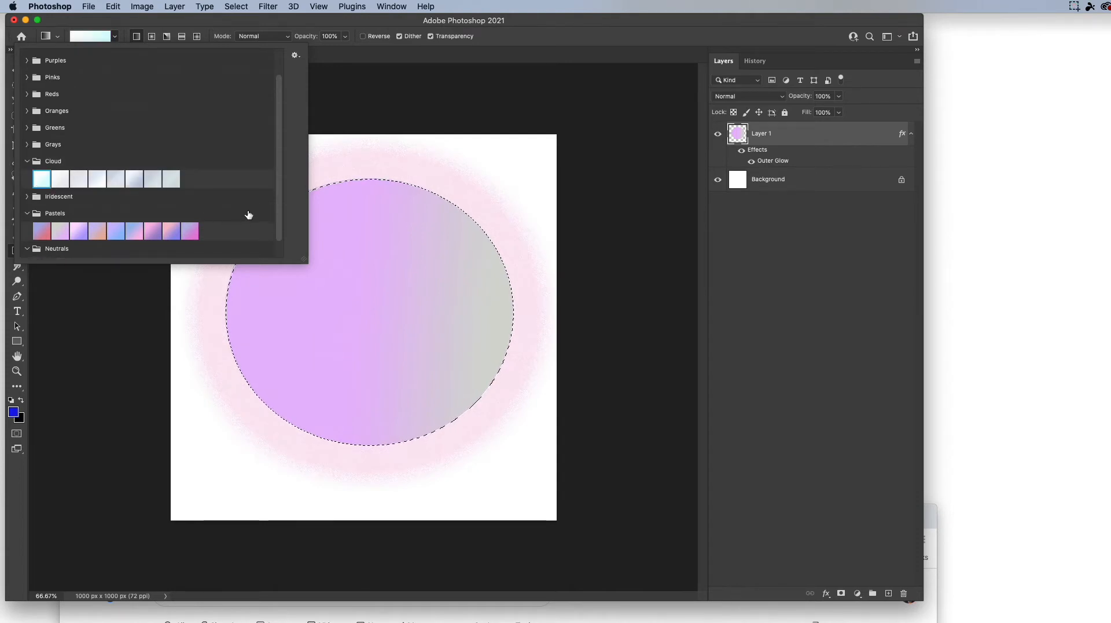
{"action": "left_click_drag", "start_coordinate": [322, 254], "coordinate": [481, 312]}
{"action": "left_click_drag", "start_coordinate": [356, 280], "coordinate": [439, 339]}
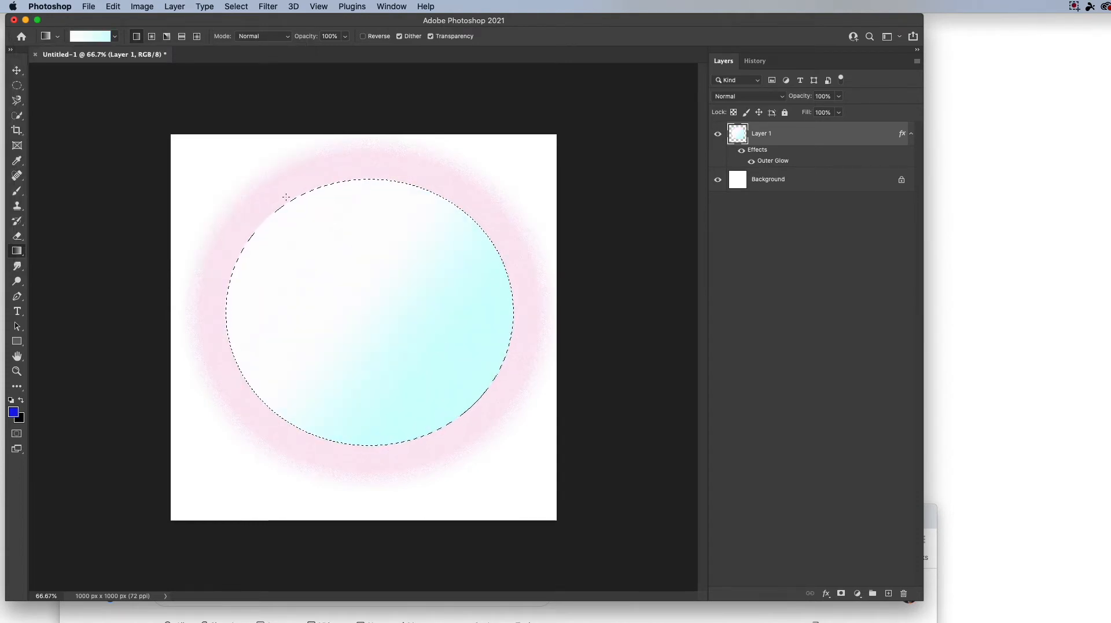
- Fill the elliptical selection with a diagonal yellow-to-red linear gradient using the preset Orange_05
{"action": "left_click", "coordinate": [57, 38]}
{"action": "left_click", "coordinate": [115, 36]}
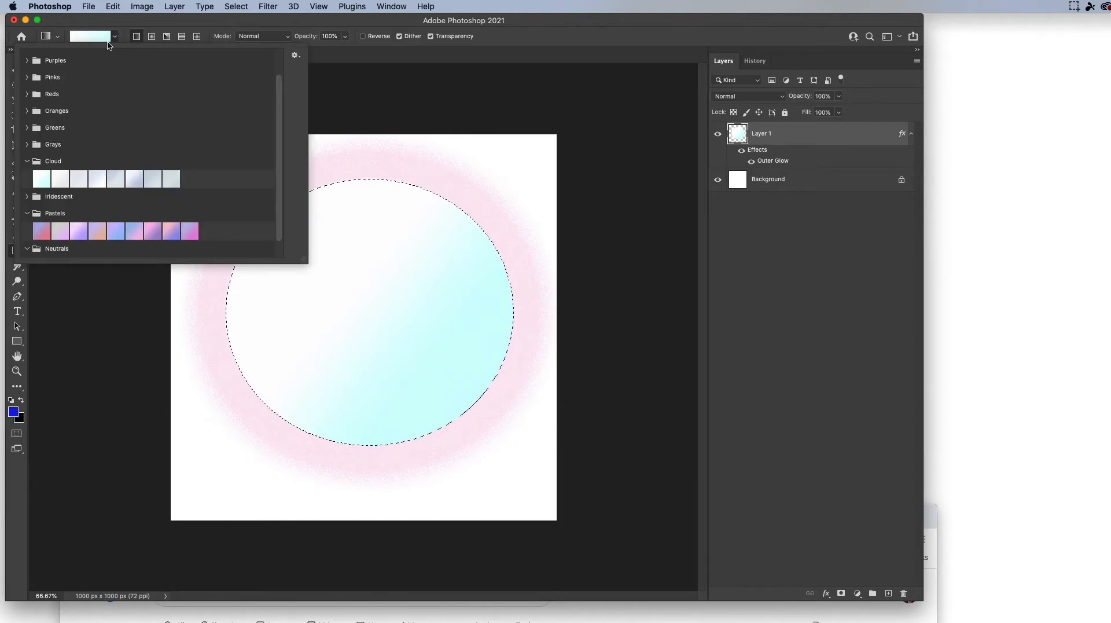
{"action": "left_click", "coordinate": [27, 111]}
{"action": "left_click", "coordinate": [116, 130]}
{"action": "left_click", "coordinate": [355, 250]}
{"action": "left_click_drag", "start_coordinate": [339, 186], "coordinate": [443, 327]}
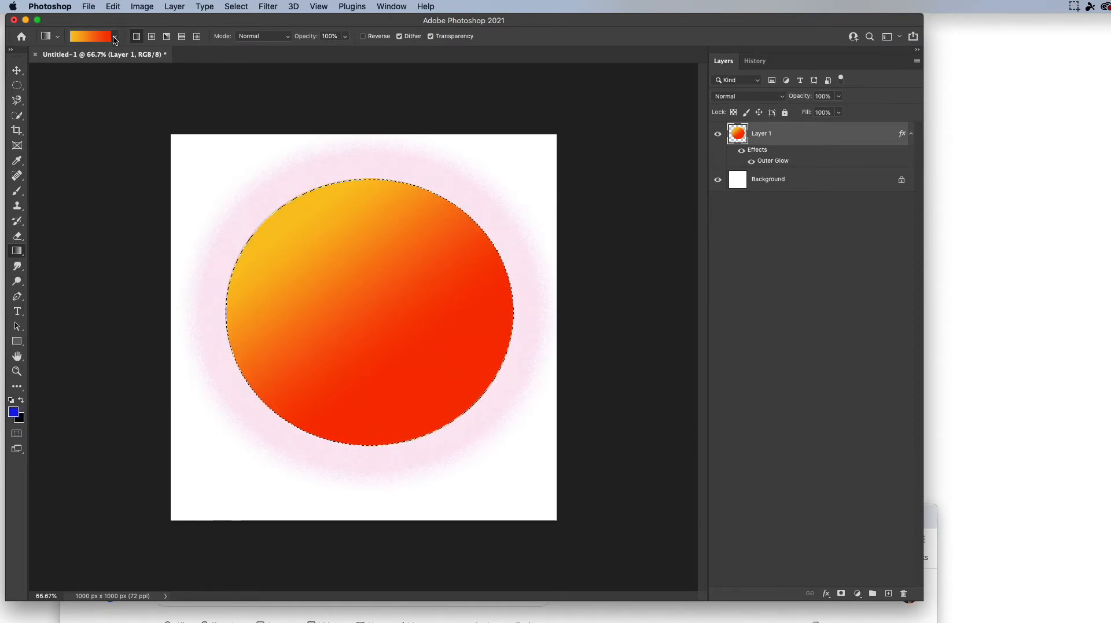
- Try the Text Only, Small List and Large List views for the gradient presets
{"action": "left_click", "coordinate": [115, 40]}
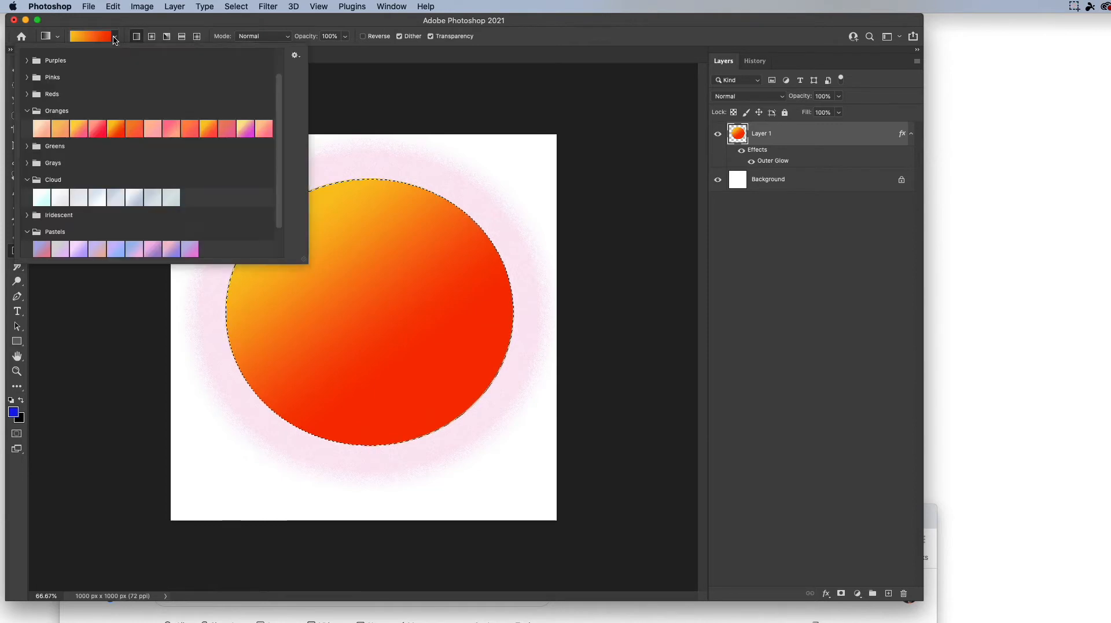
{"action": "left_click", "coordinate": [296, 56]}
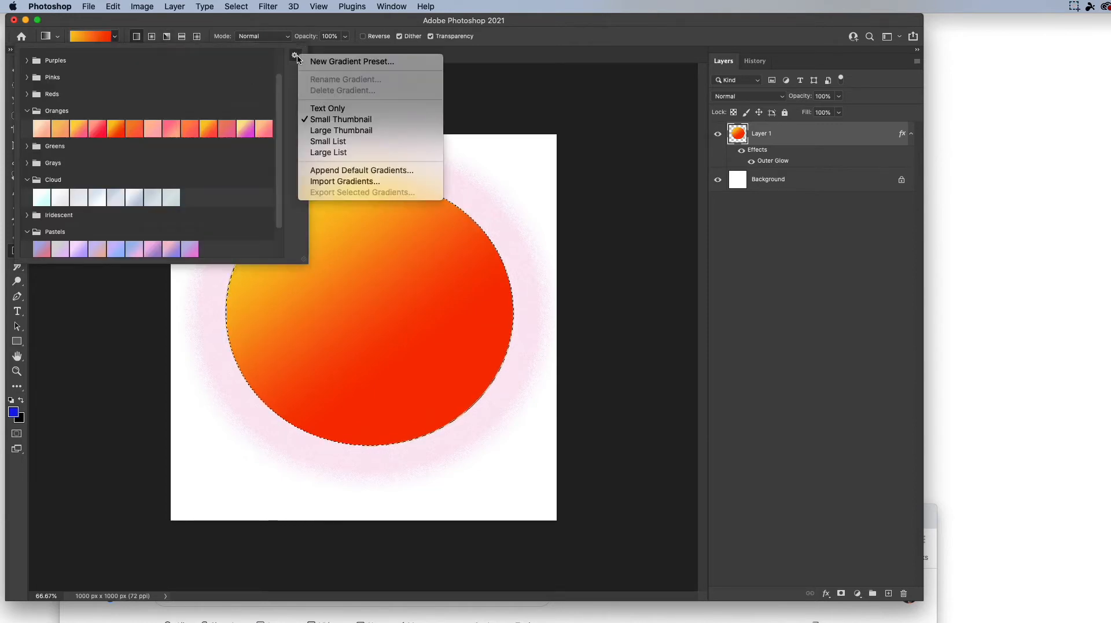
{"action": "left_click", "coordinate": [350, 109]}
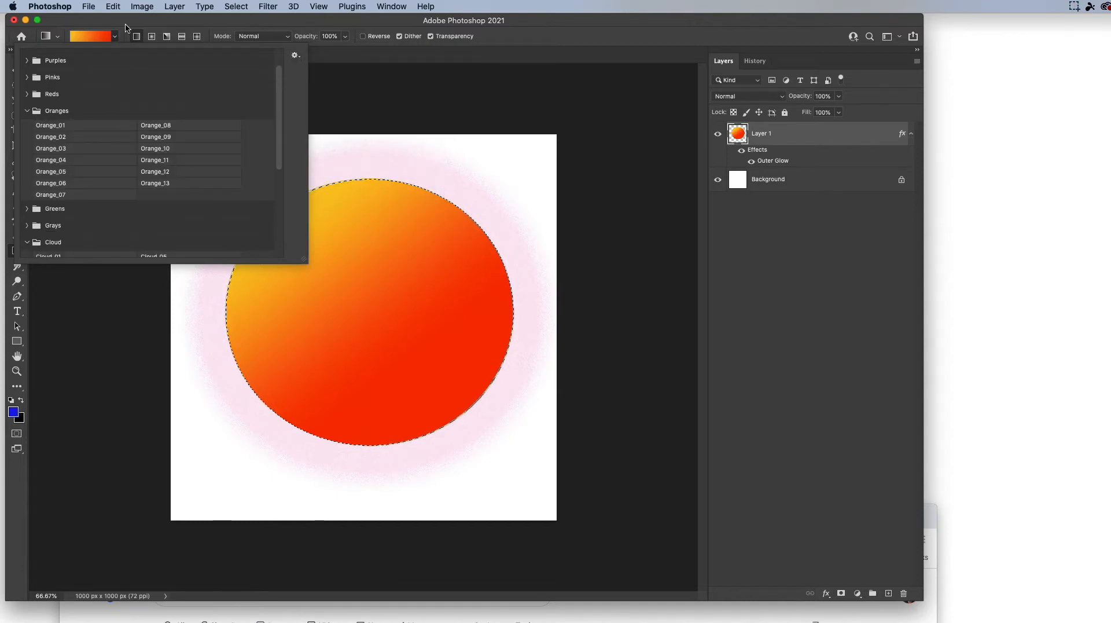
{"action": "left_click", "coordinate": [296, 55]}
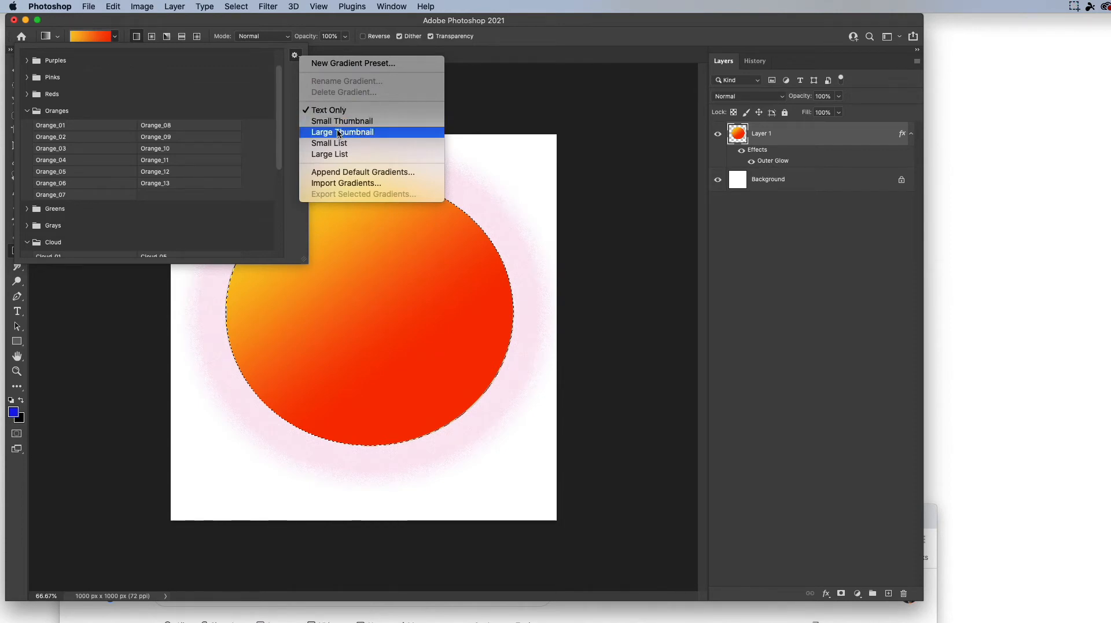
{"action": "left_click", "coordinate": [338, 148]}
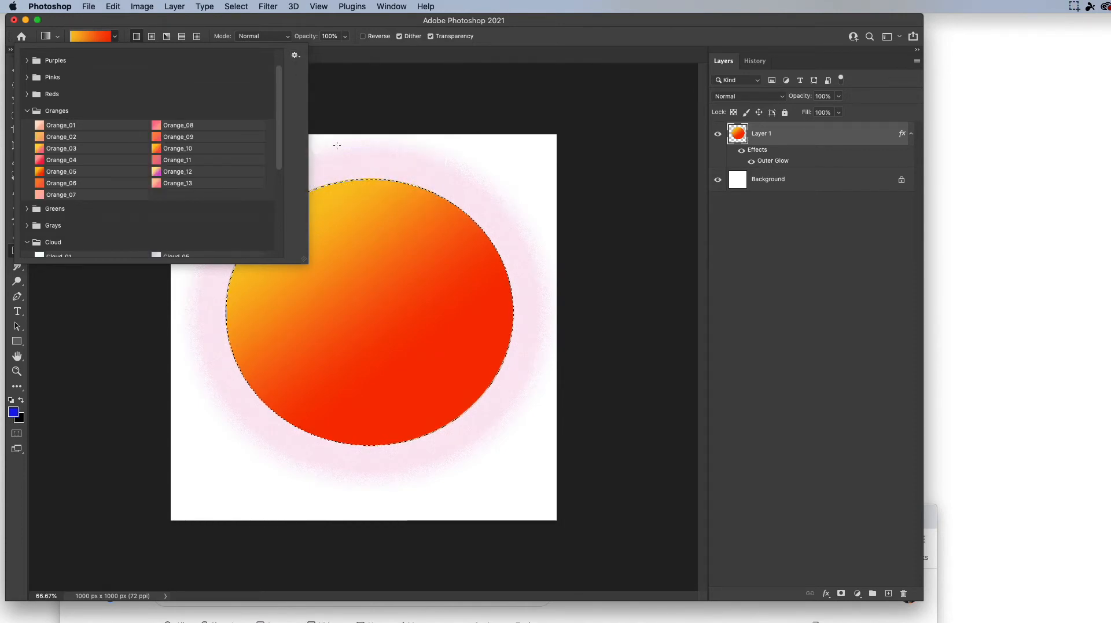
{"action": "left_click", "coordinate": [294, 55]}
{"action": "left_click", "coordinate": [324, 154]}
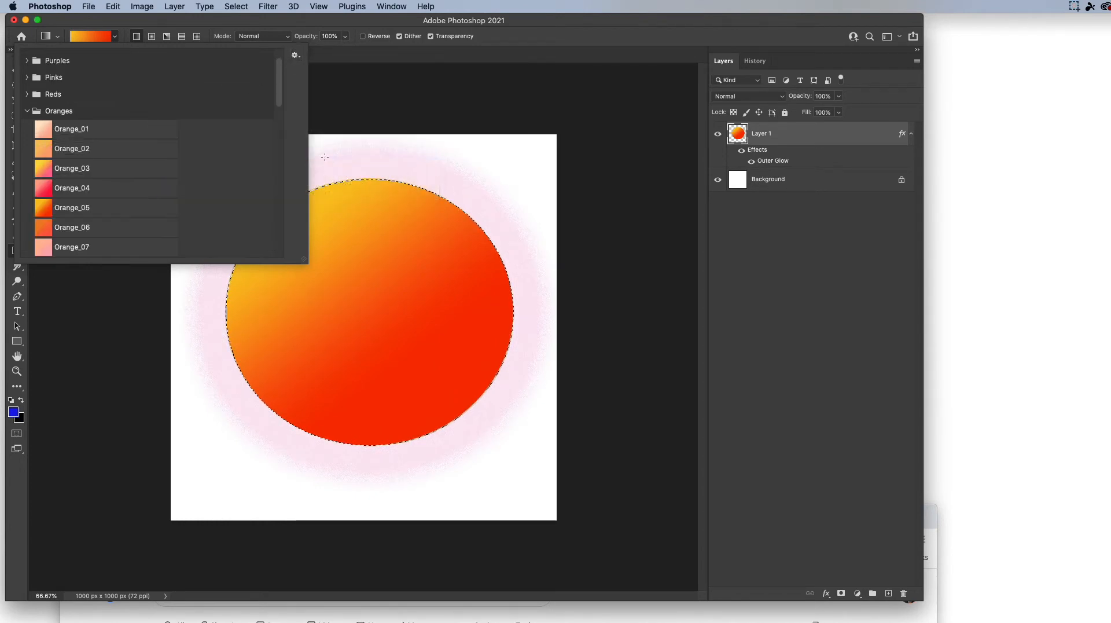
{"action": "scroll", "coordinate": [144, 159], "scroll_direction": "down", "scroll_amount": 5}
{"action": "scroll", "coordinate": [144, 159], "scroll_direction": "up", "scroll_amount": 10}
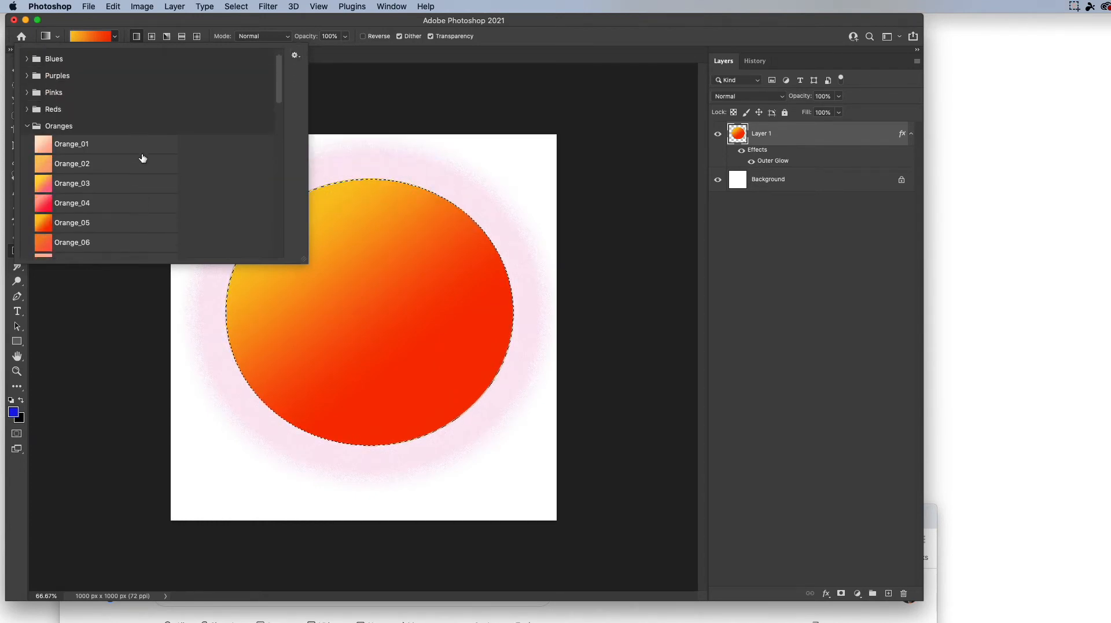
- Display the gradient presets as Large Thumbnail, with the Oranges and Cloud groups collapsed and the Pinks group expanded
{"action": "left_click", "coordinate": [28, 142]}
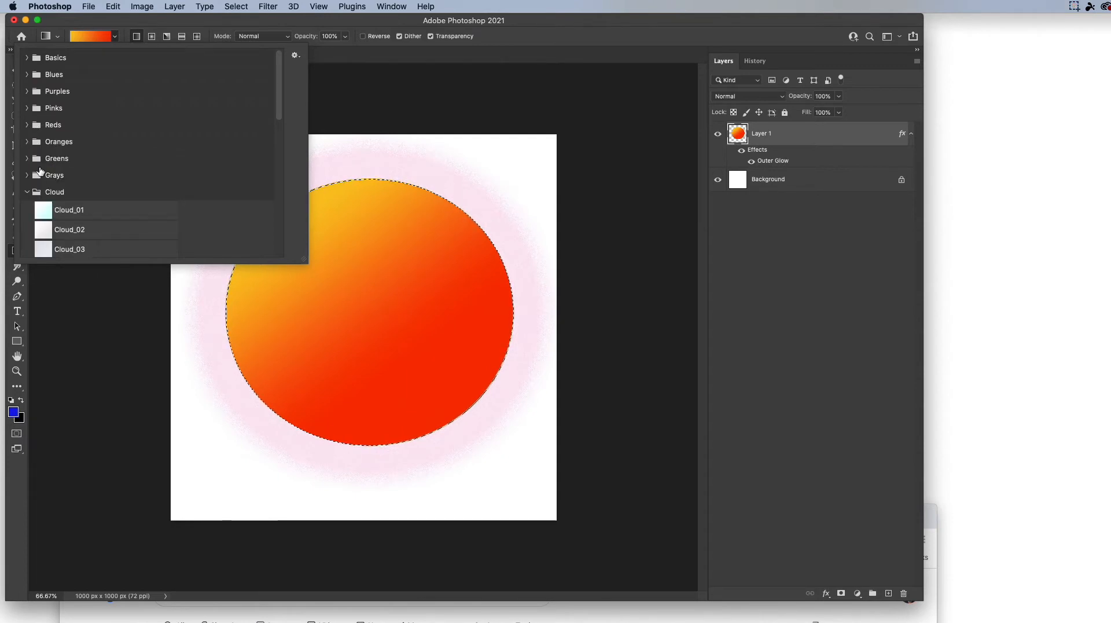
{"action": "left_click", "coordinate": [27, 192]}
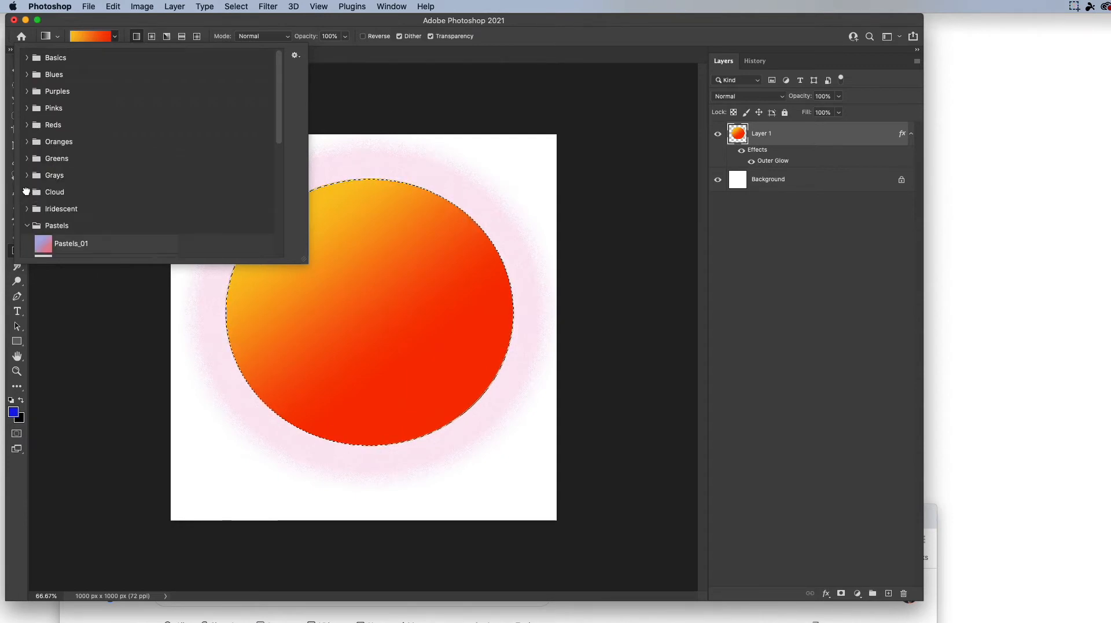
{"action": "left_click", "coordinate": [296, 56]}
{"action": "left_click", "coordinate": [353, 131]}
{"action": "scroll", "coordinate": [127, 173], "scroll_direction": "down", "scroll_amount": 5}
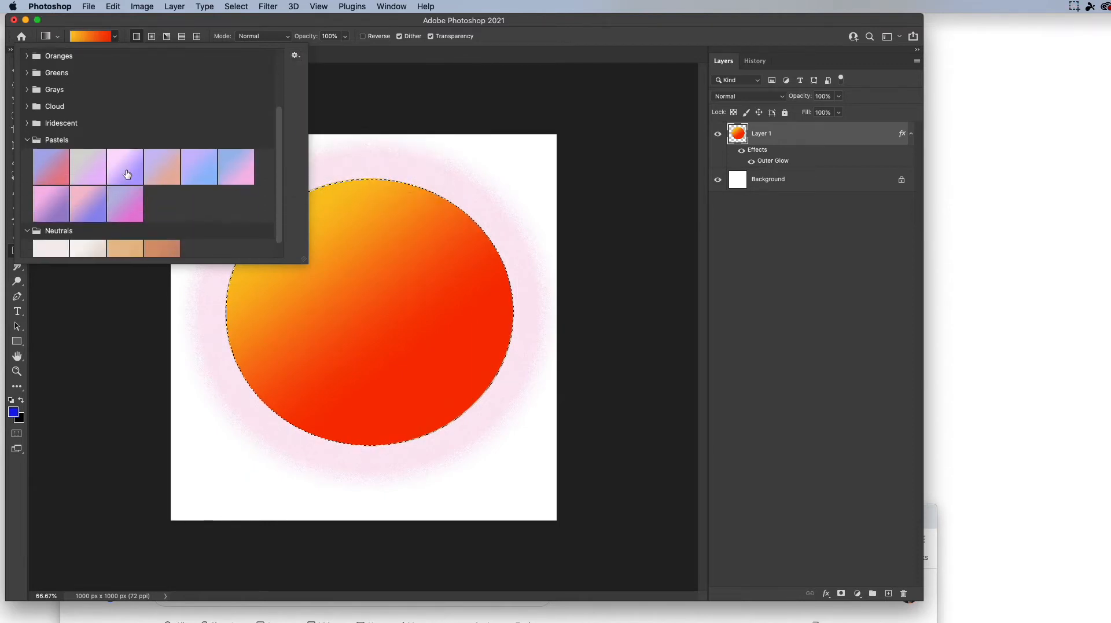
{"action": "scroll", "coordinate": [126, 174], "scroll_direction": "up", "scroll_amount": 5}
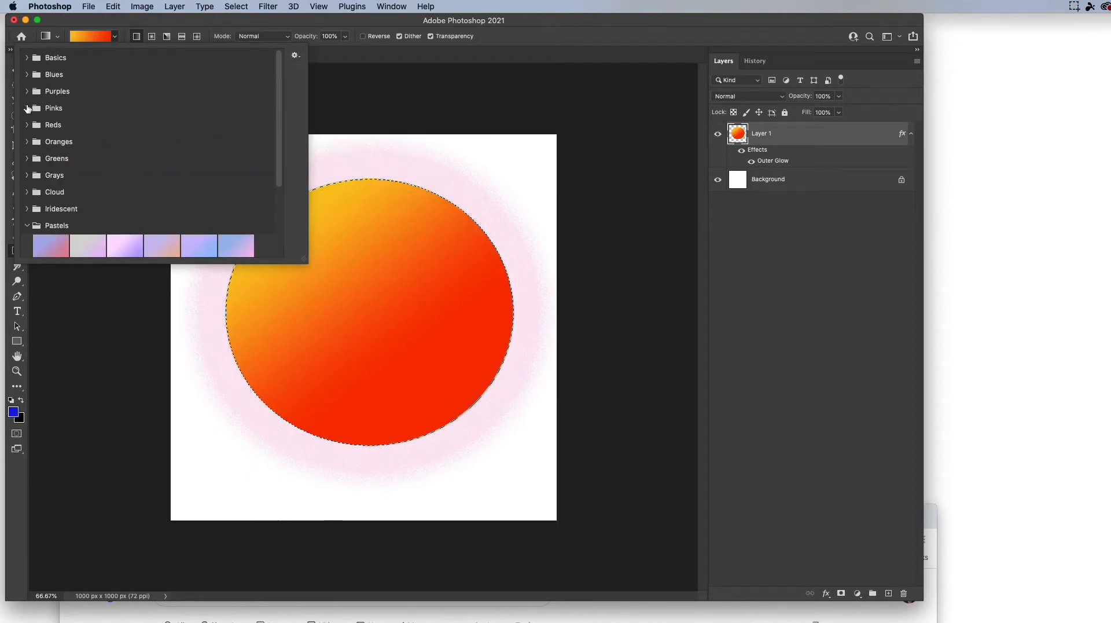
{"action": "left_click", "coordinate": [53, 108]}
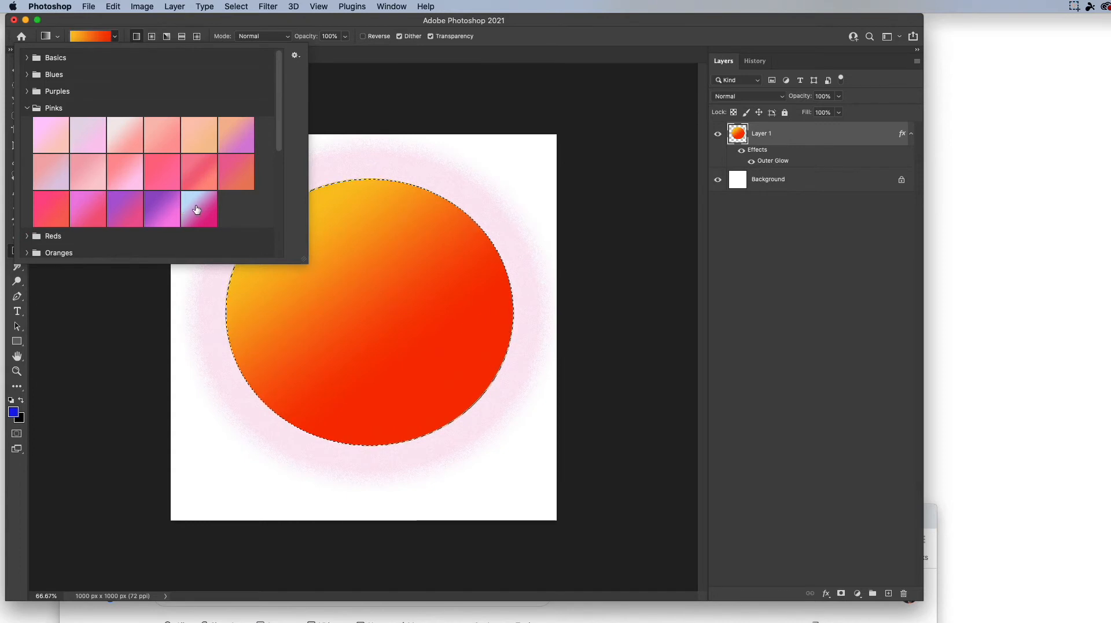
{"action": "left_click", "coordinate": [294, 58]}
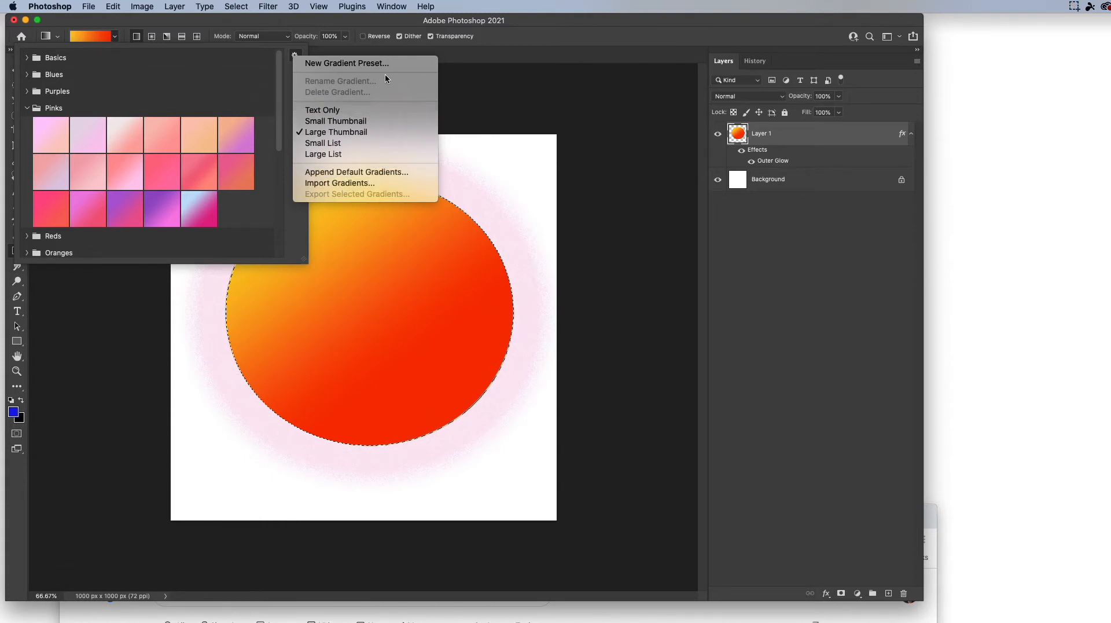
{"action": "left_click", "coordinate": [222, 79]}
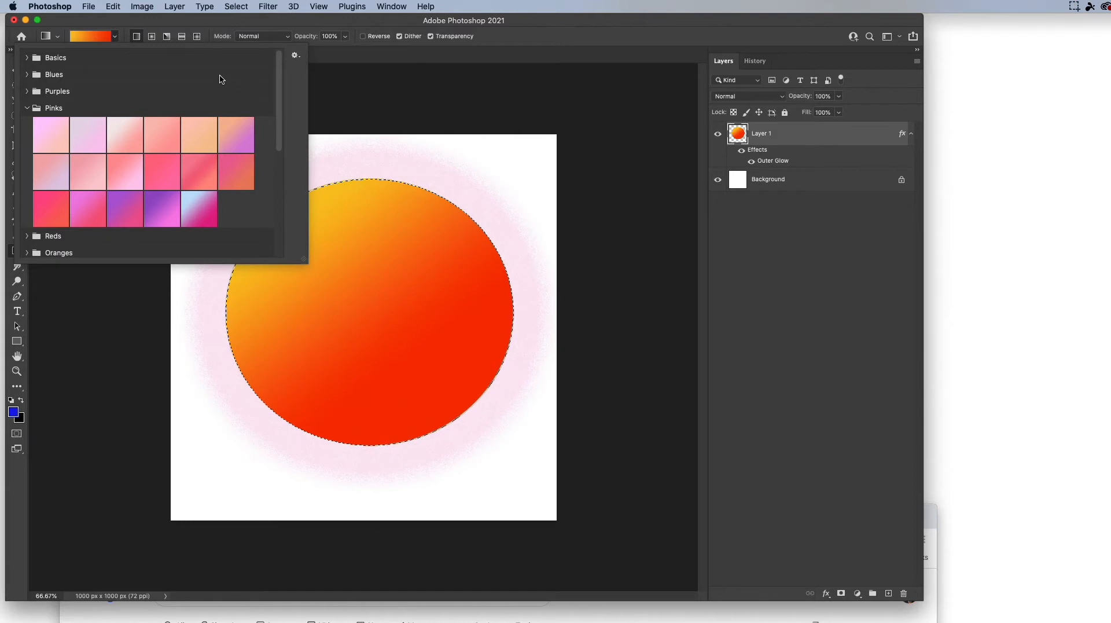
{"action": "left_click", "coordinate": [219, 76]}
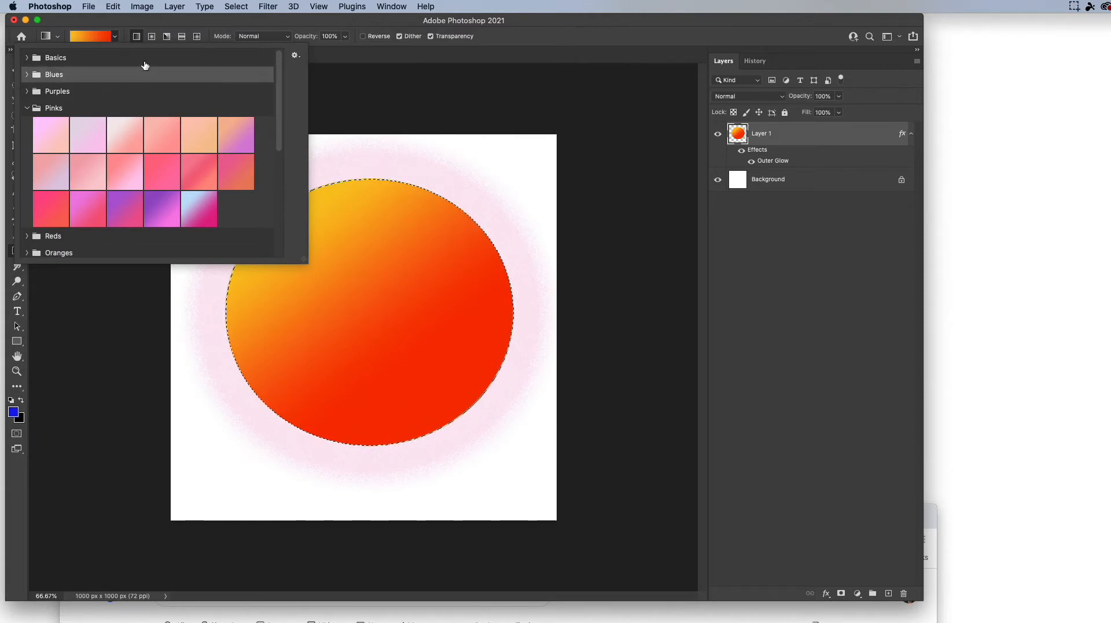
{"action": "left_click", "coordinate": [53, 39]}
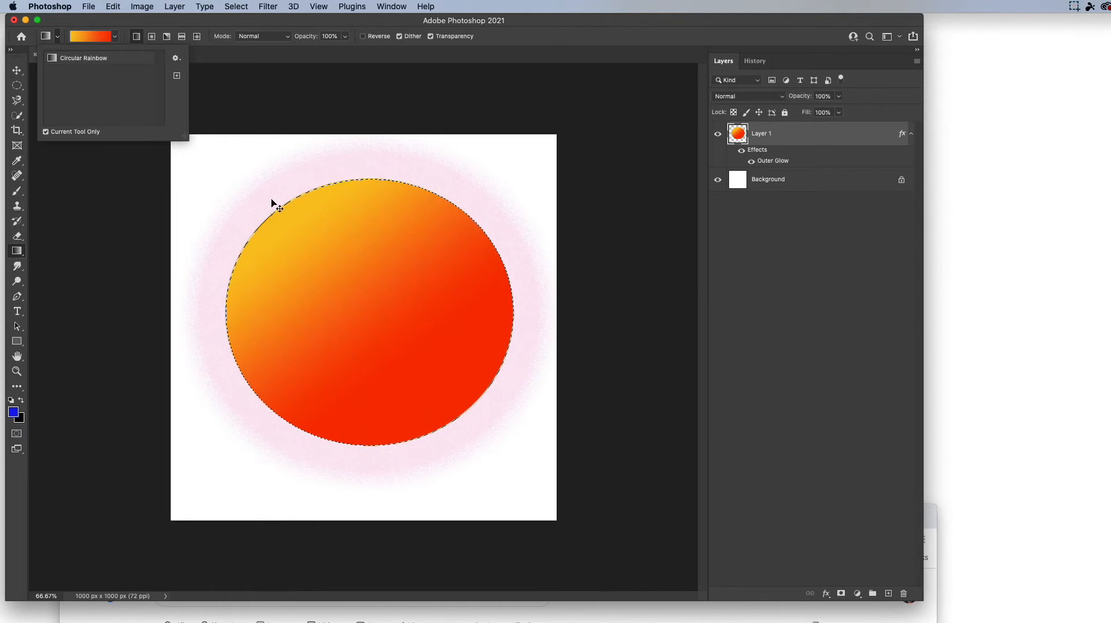
{"action": "left_click", "coordinate": [609, 51]}
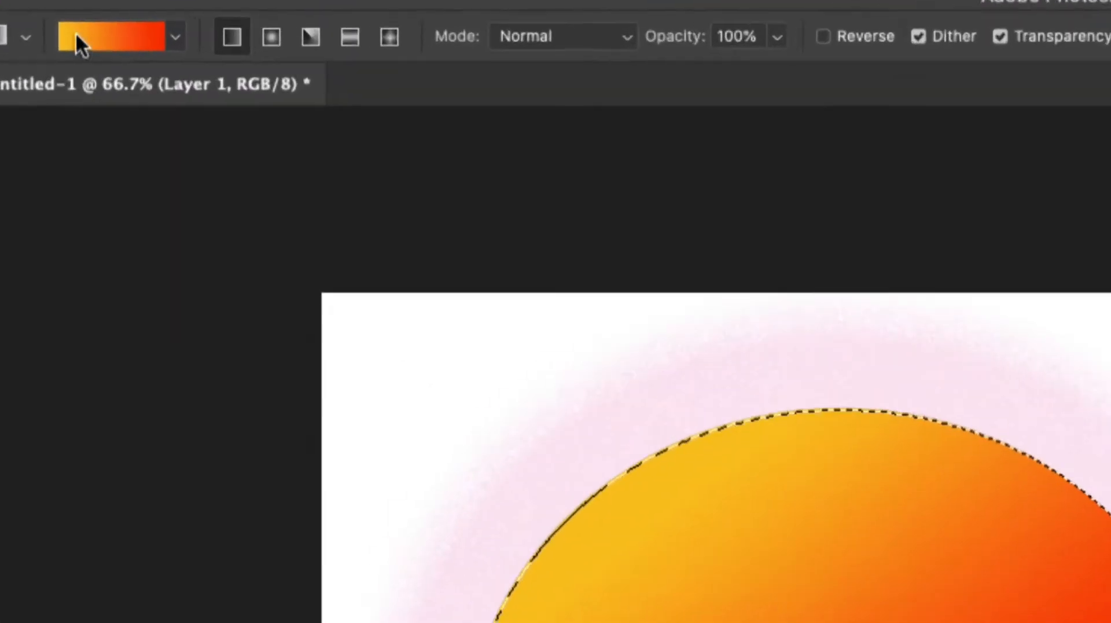
- Open the current gradient in an enlarged Gradient Editor and name it Patriotic, keeping the gradient type Solid
{"action": "key", "text": "i"}
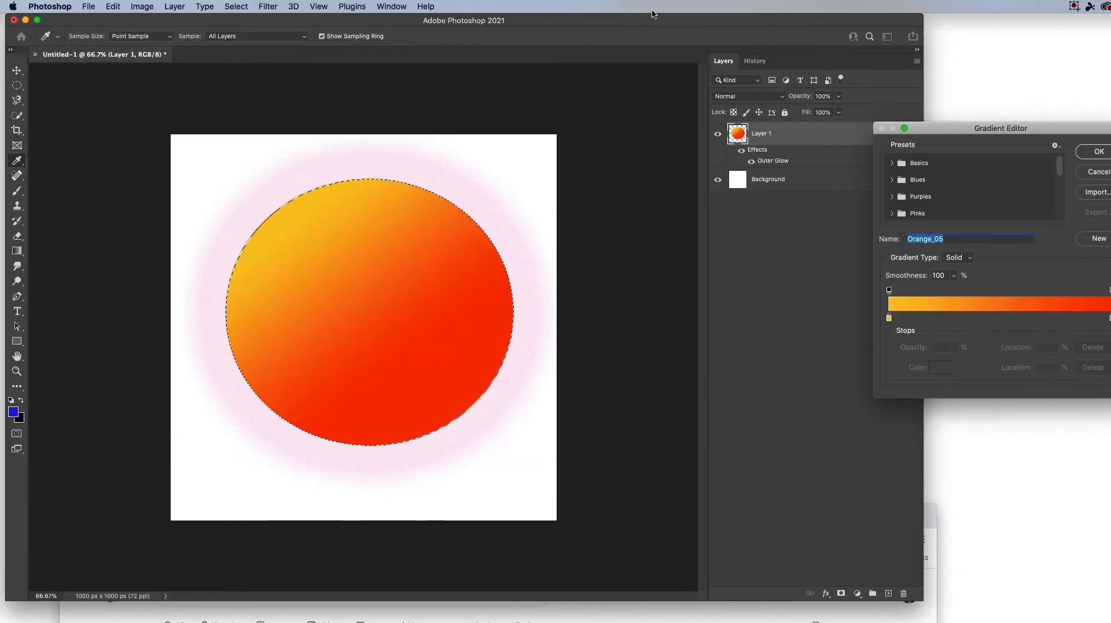
{"action": "left_click_drag", "start_coordinate": [964, 135], "coordinate": [470, 86]}
{"action": "left_click_drag", "start_coordinate": [632, 347], "coordinate": [795, 516]}
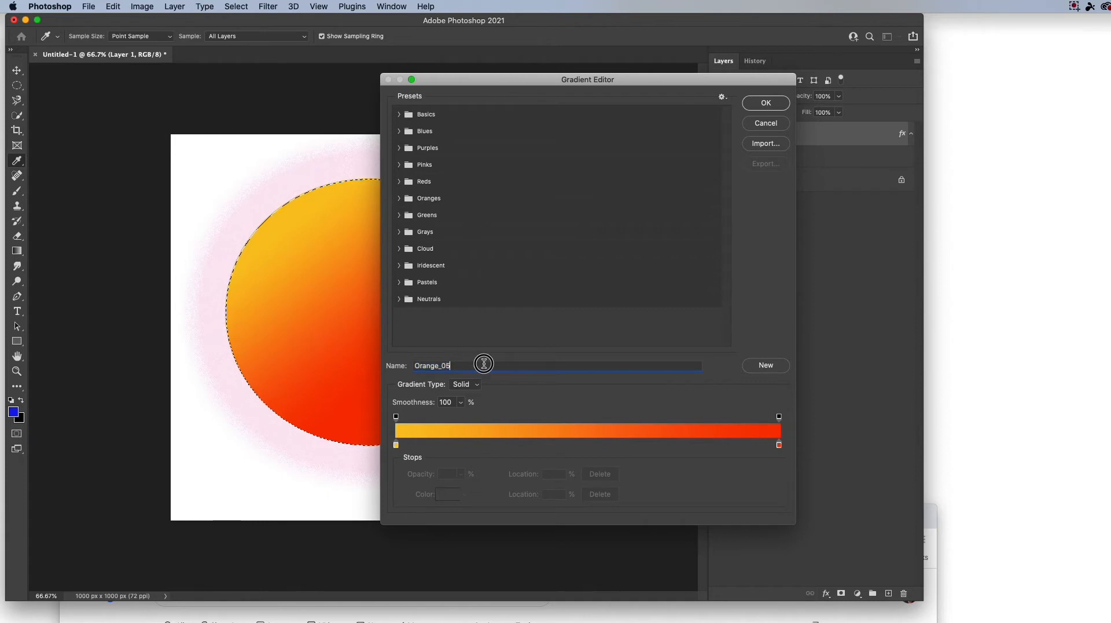
{"action": "type", "text": "Patriotic"}
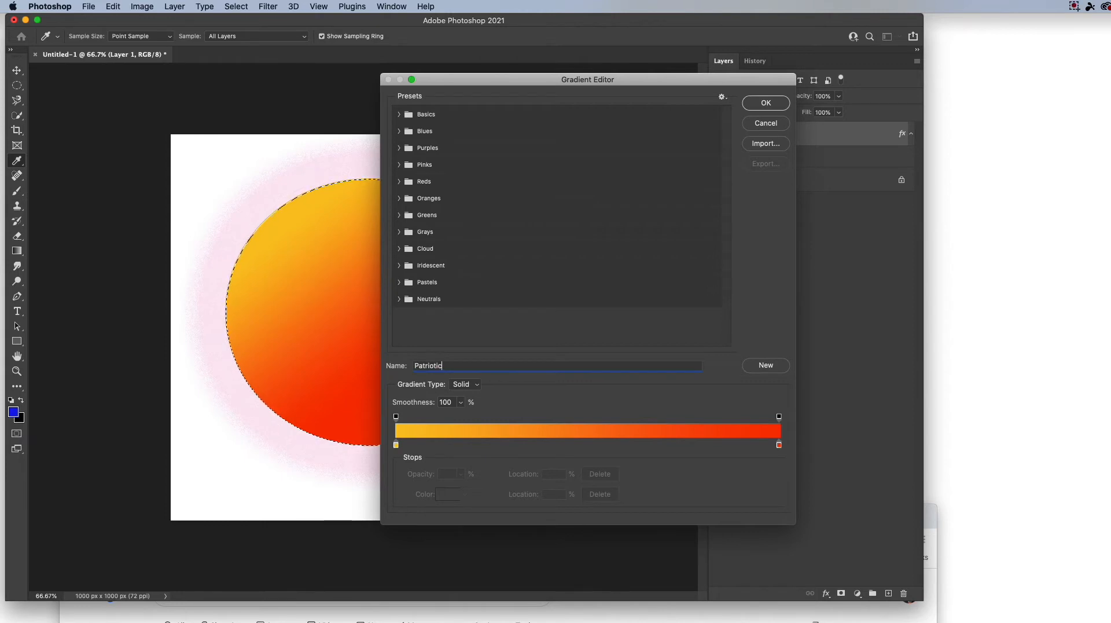
{"action": "left_click", "coordinate": [469, 386]}
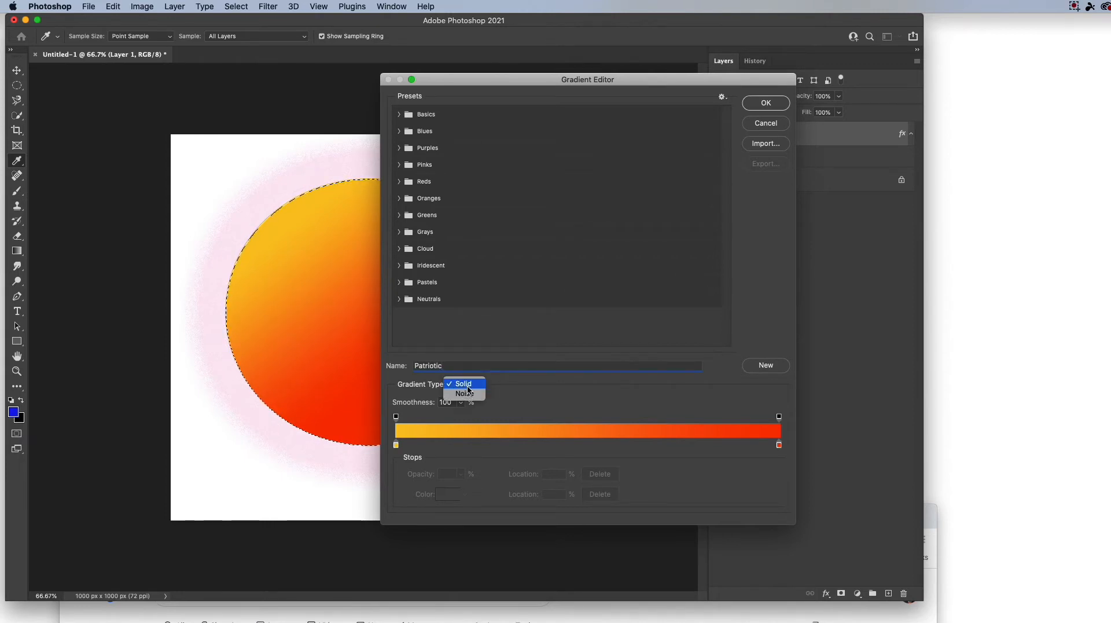
{"action": "left_click", "coordinate": [466, 388]}
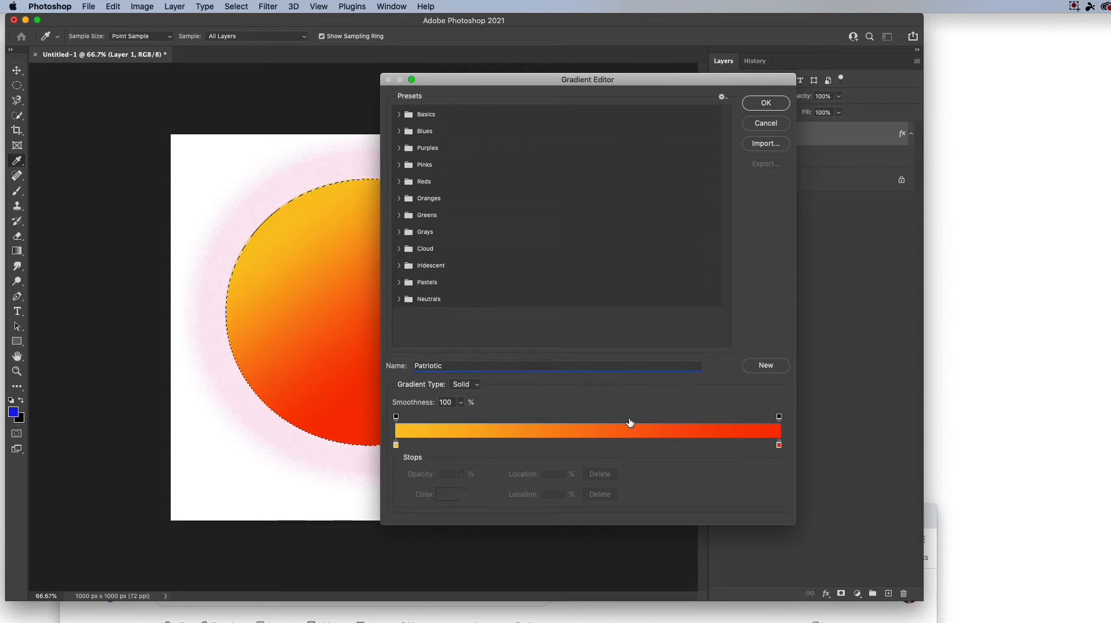
- Move the yellow color stop to 1% and the color midpoint to 39%, and accept the gradient
{"action": "left_click_drag", "start_coordinate": [463, 87], "coordinate": [573, 77]}
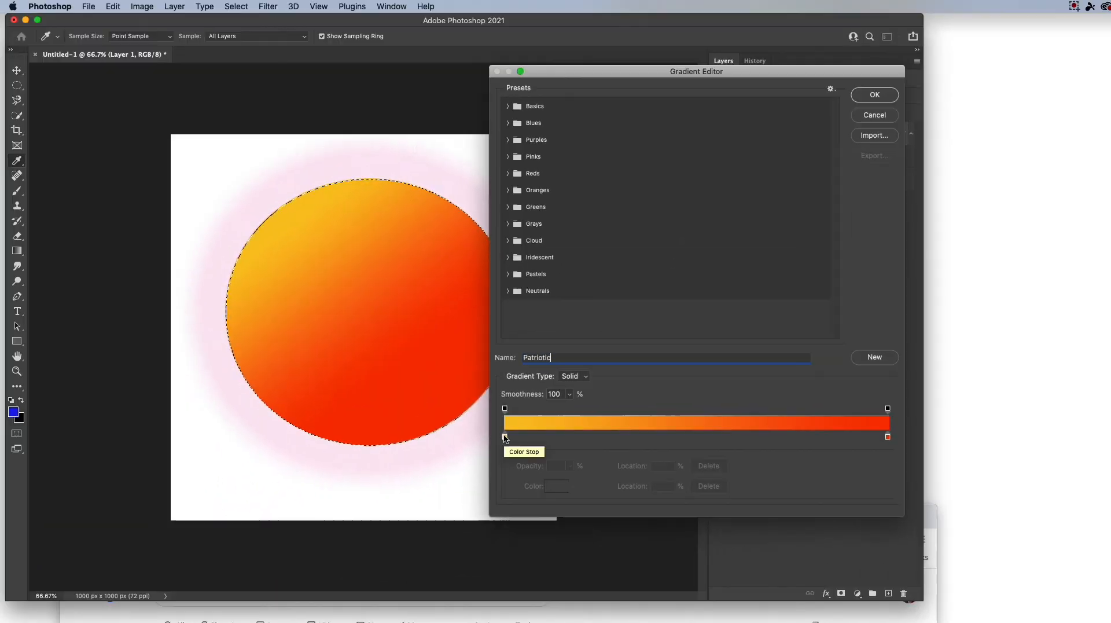
{"action": "mouse_move", "coordinate": [504, 437]}
{"action": "left_mouse_down"}
{"action": "mouse_move", "coordinate": [619, 451]}
{"action": "mouse_move", "coordinate": [541, 435]}
{"action": "mouse_move", "coordinate": [667, 436]}
{"action": "mouse_move", "coordinate": [509, 436]}
{"action": "left_mouse_up"}
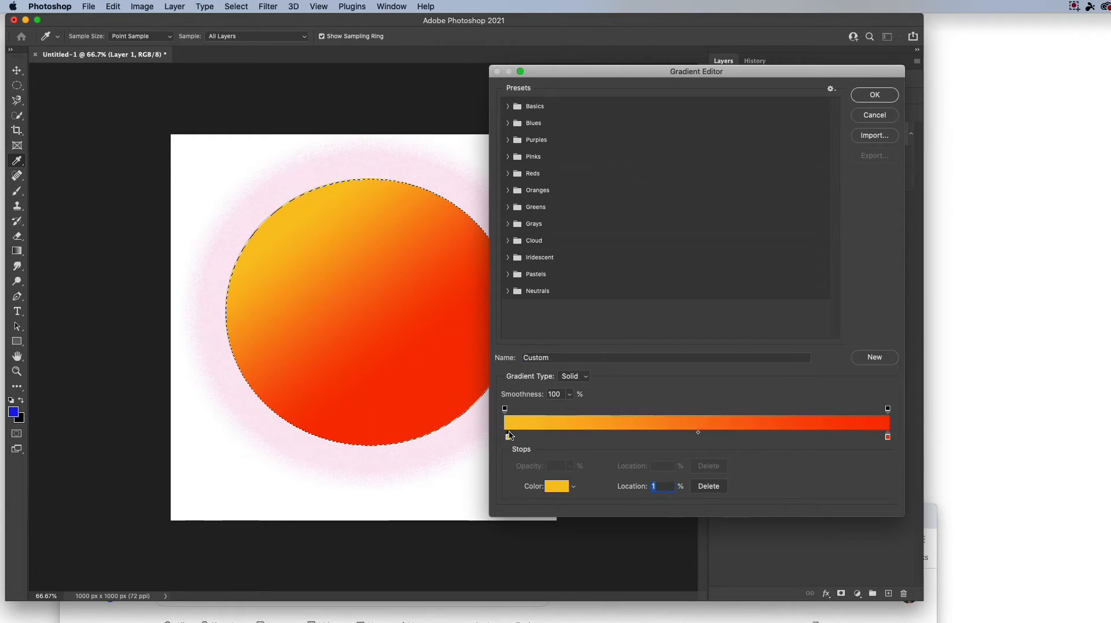
{"action": "mouse_move", "coordinate": [889, 438]}
{"action": "left_mouse_down"}
{"action": "mouse_move", "coordinate": [724, 436]}
{"action": "mouse_move", "coordinate": [889, 437]}
{"action": "left_mouse_up"}
{"action": "left_click_drag", "start_coordinate": [698, 435], "coordinate": [657, 434]}
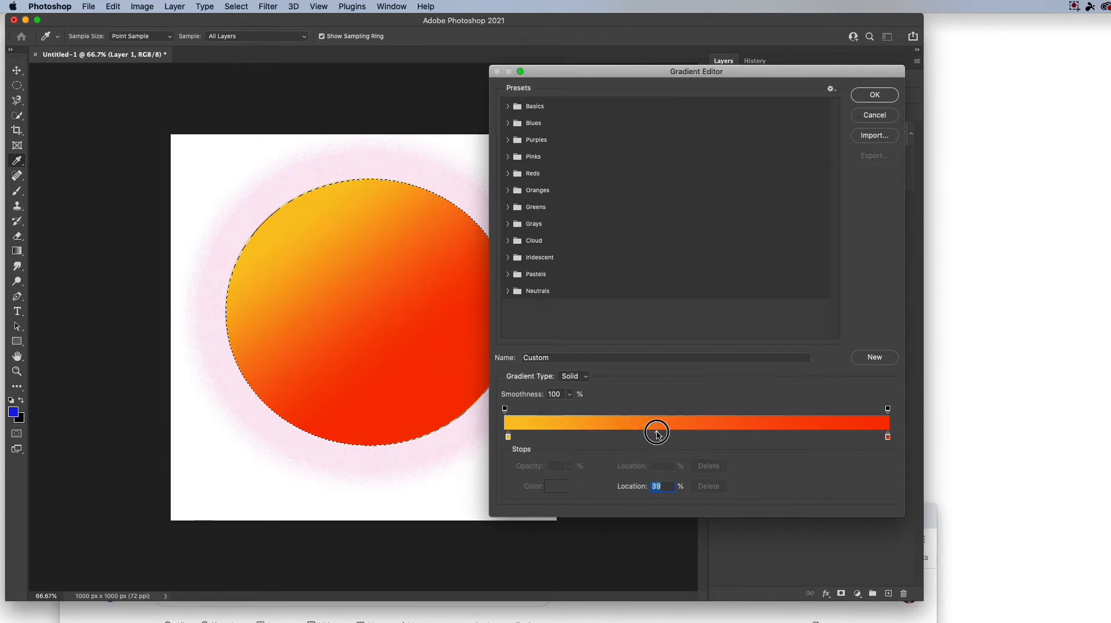
{"action": "left_click", "coordinate": [875, 95]}
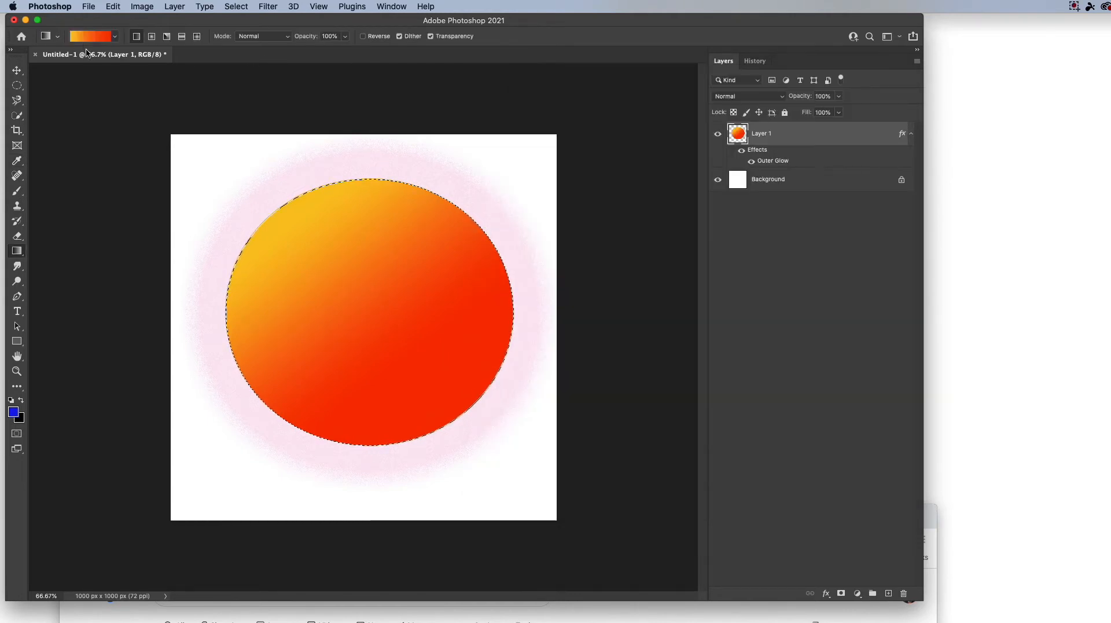
- Redraw the linear gradient in the elliptical selection, first diagonally from lower right to center and again from upper left to lower right
{"action": "left_click_drag", "start_coordinate": [456, 399], "coordinate": [379, 289]}
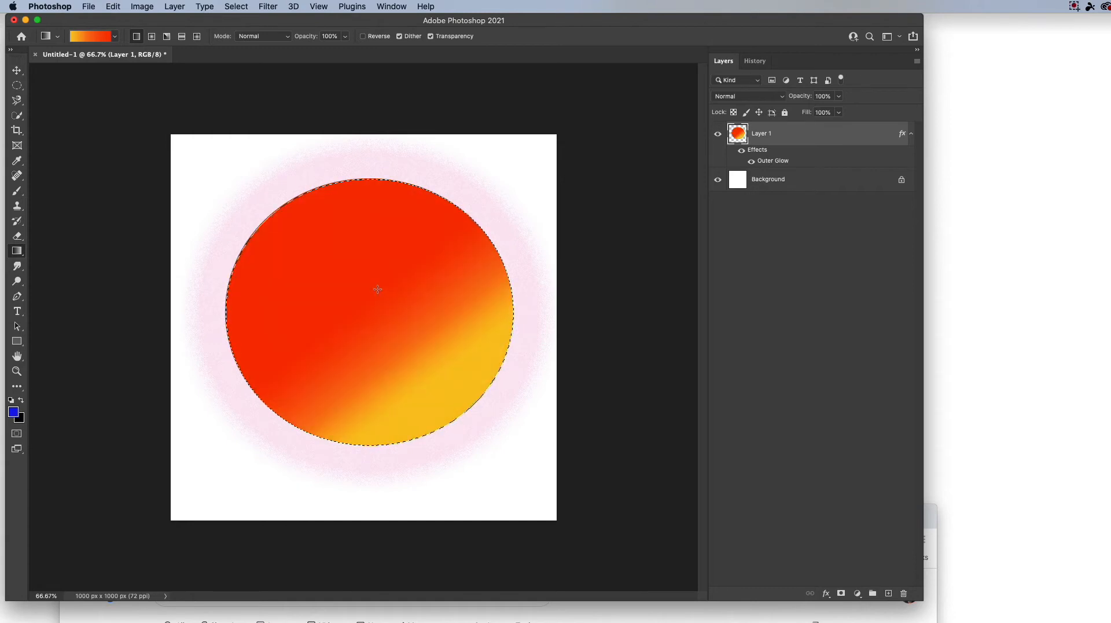
{"action": "left_click_drag", "start_coordinate": [327, 253], "coordinate": [465, 387]}
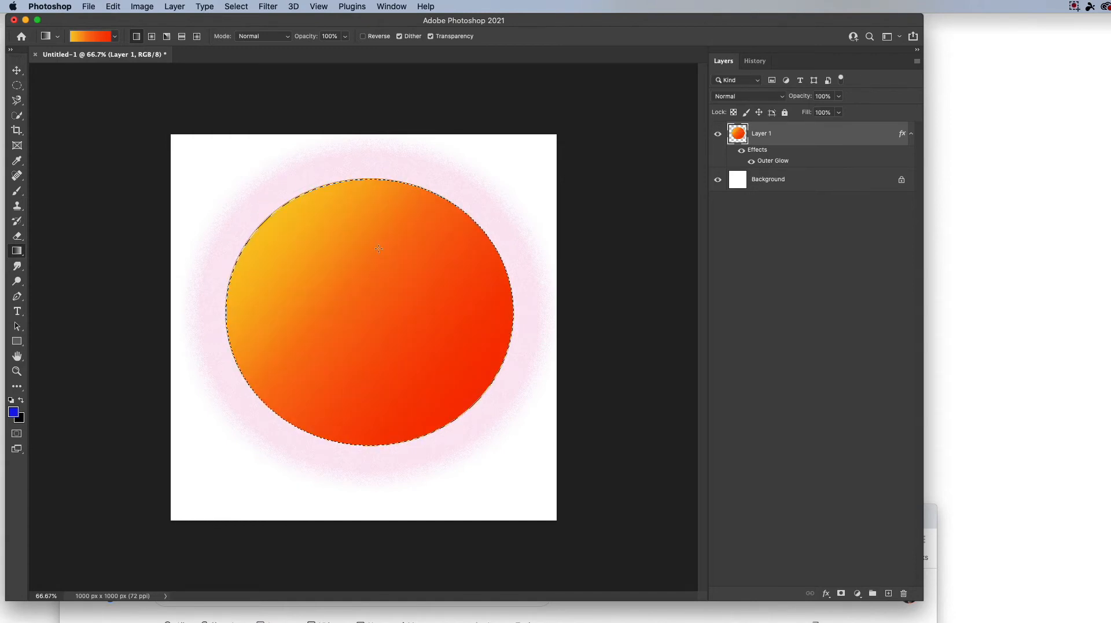
- Reopen the current gradient for editing and recolor its yellow stop at 1% to bright red
{"action": "left_click", "coordinate": [93, 38]}
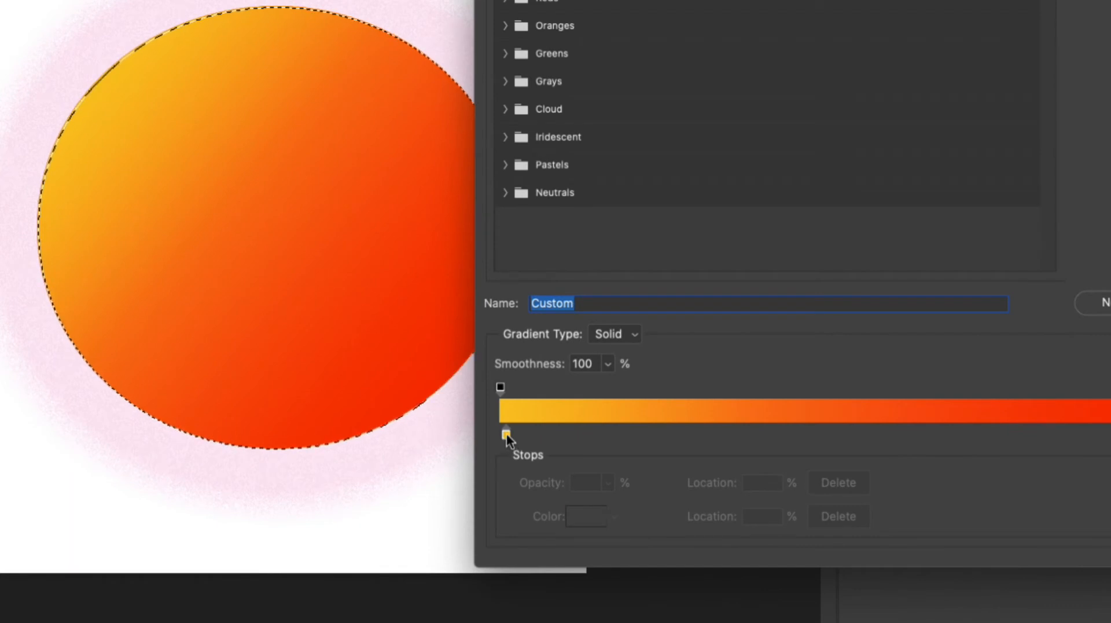
{"action": "left_click", "coordinate": [506, 433]}
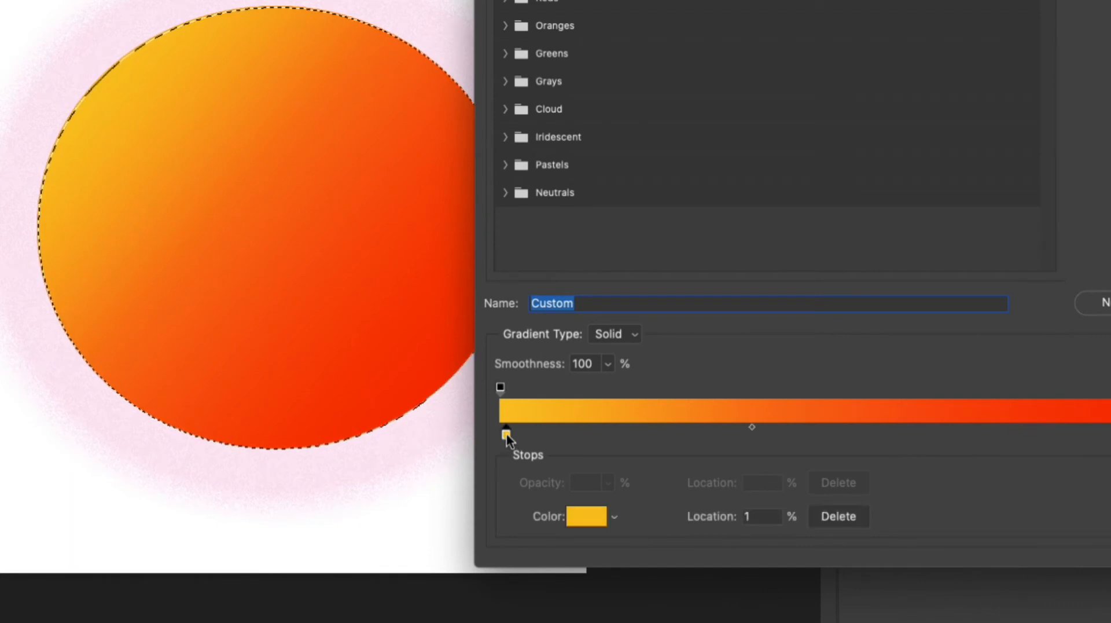
{"action": "left_click", "coordinate": [582, 516]}
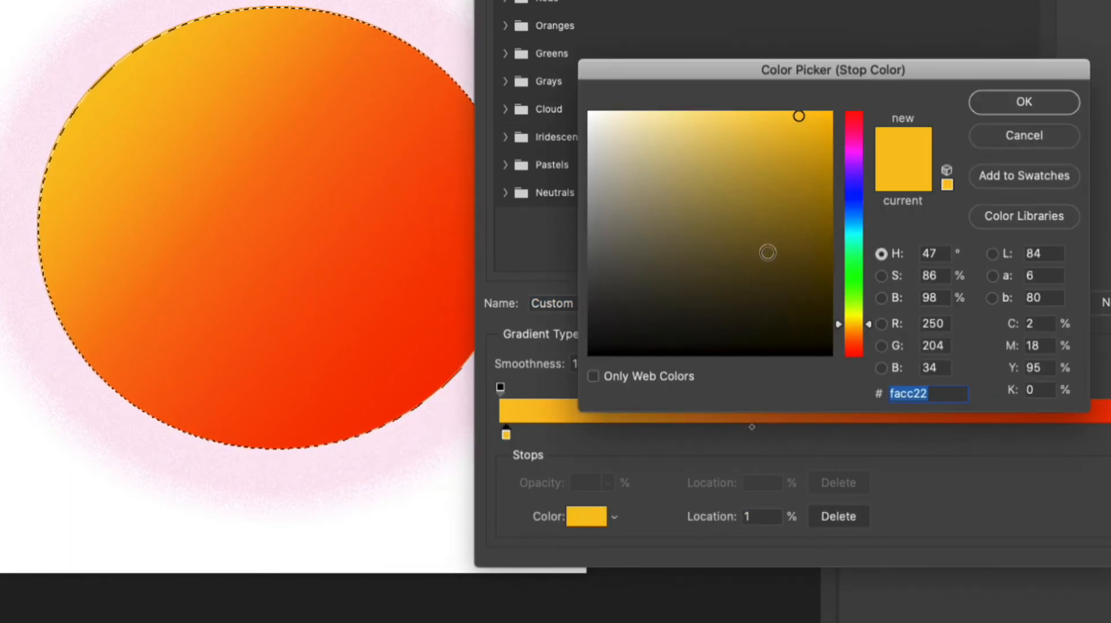
{"action": "left_click", "coordinate": [842, 117]}
{"action": "left_click", "coordinate": [832, 115]}
{"action": "left_click", "coordinate": [1004, 107]}
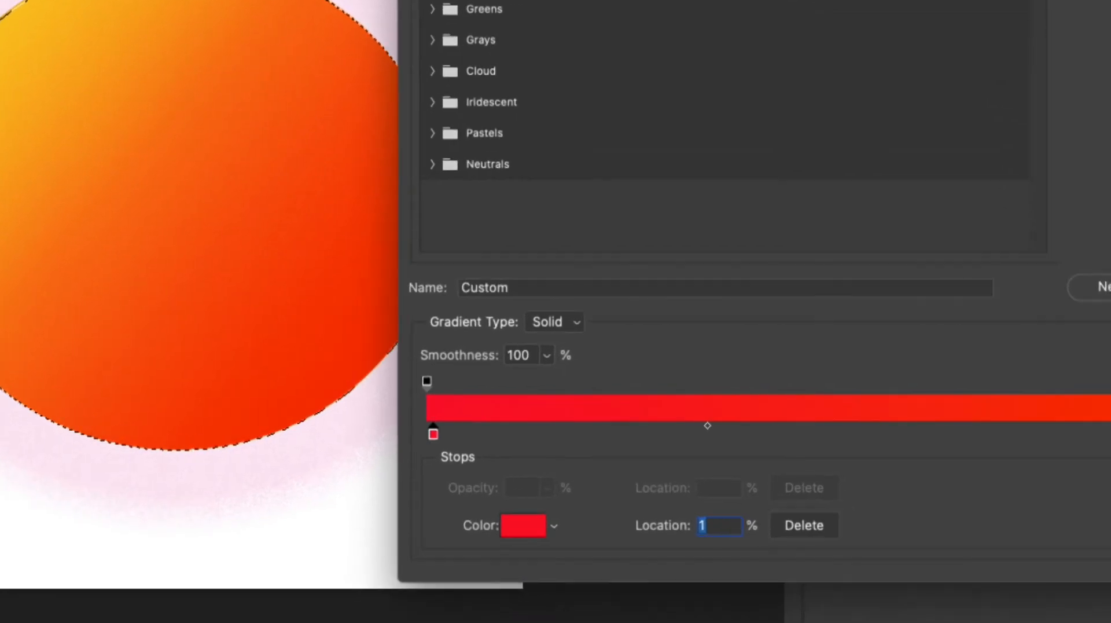
- Change the color of the gradient's end stop at 100% to pure blue
{"action": "left_click", "coordinate": [1110, 434]}
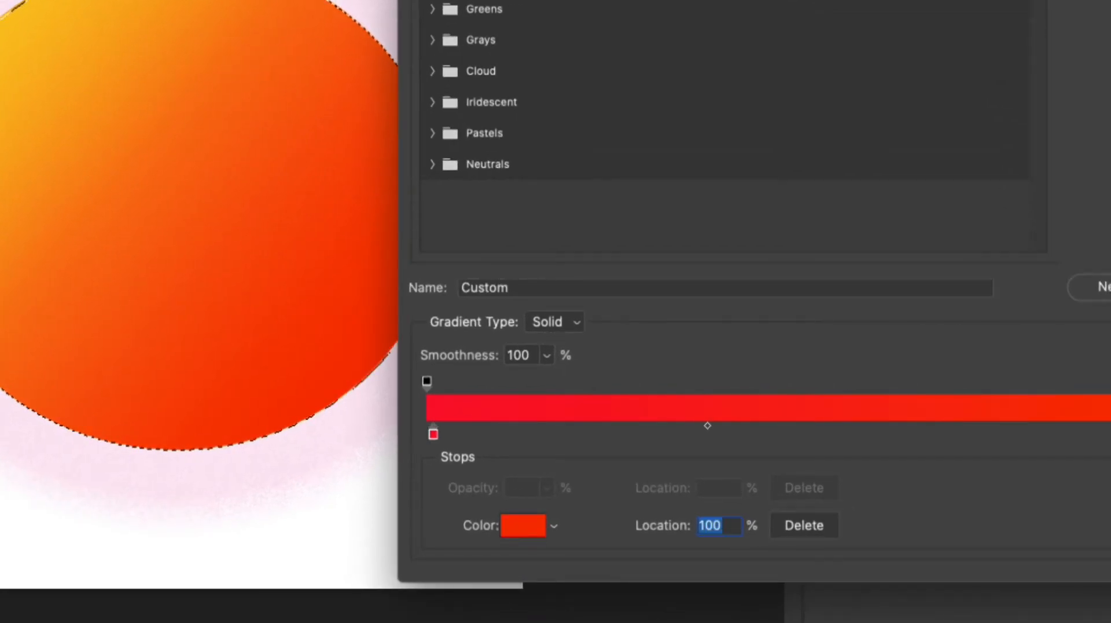
{"action": "left_click", "coordinate": [522, 525]}
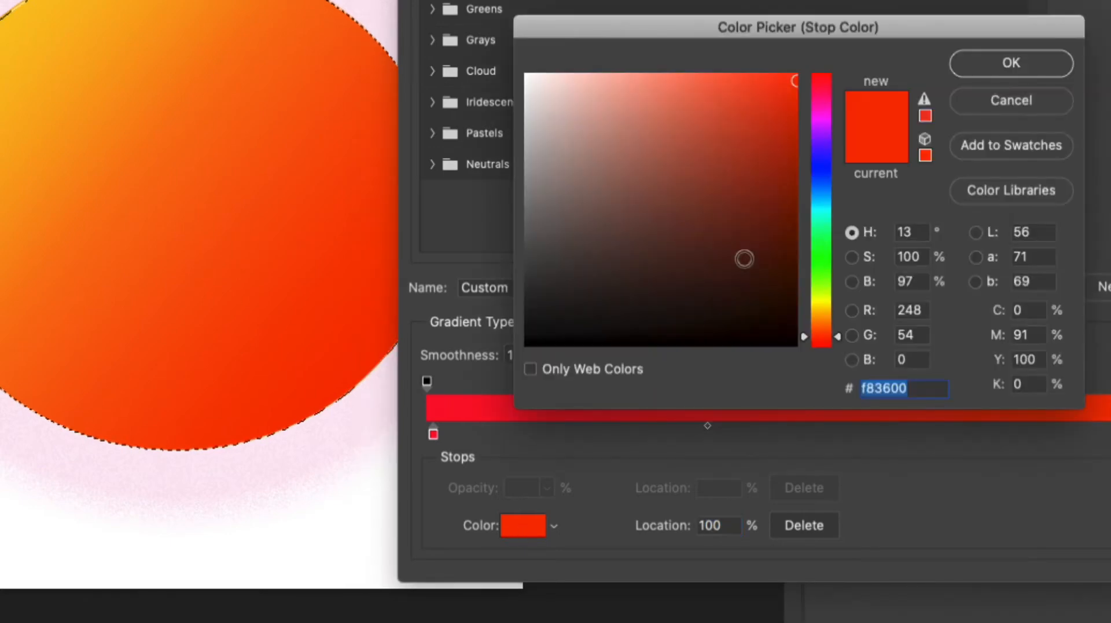
{"action": "left_click", "coordinate": [813, 167]}
{"action": "left_click", "coordinate": [974, 73]}
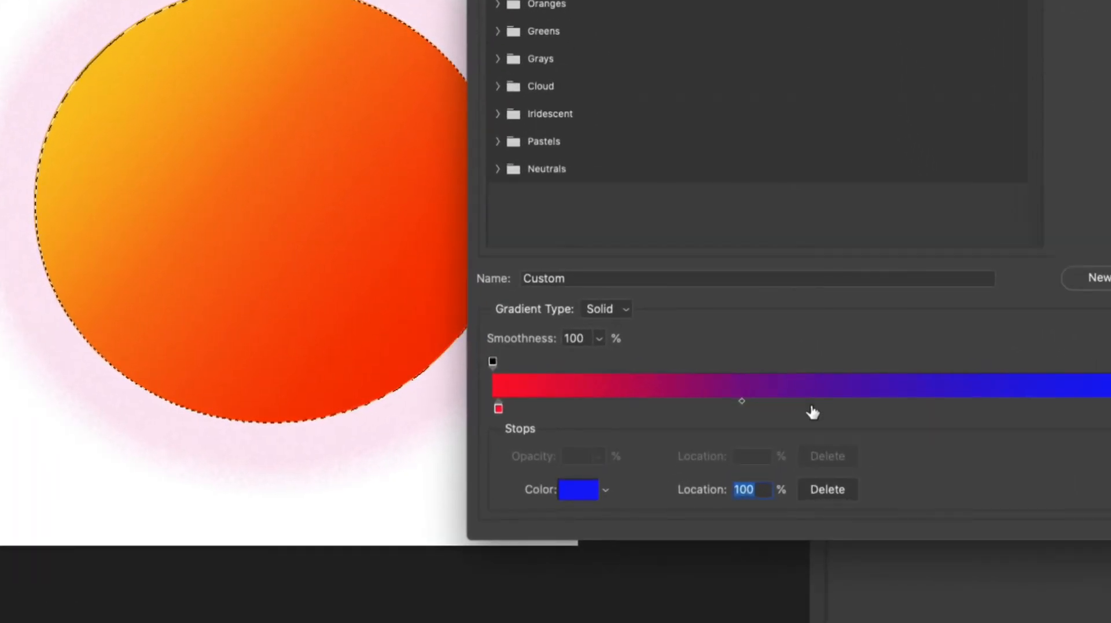
- Add a color stop at 50% between the red and blue stops and make it white
{"action": "left_click", "coordinate": [811, 410]}
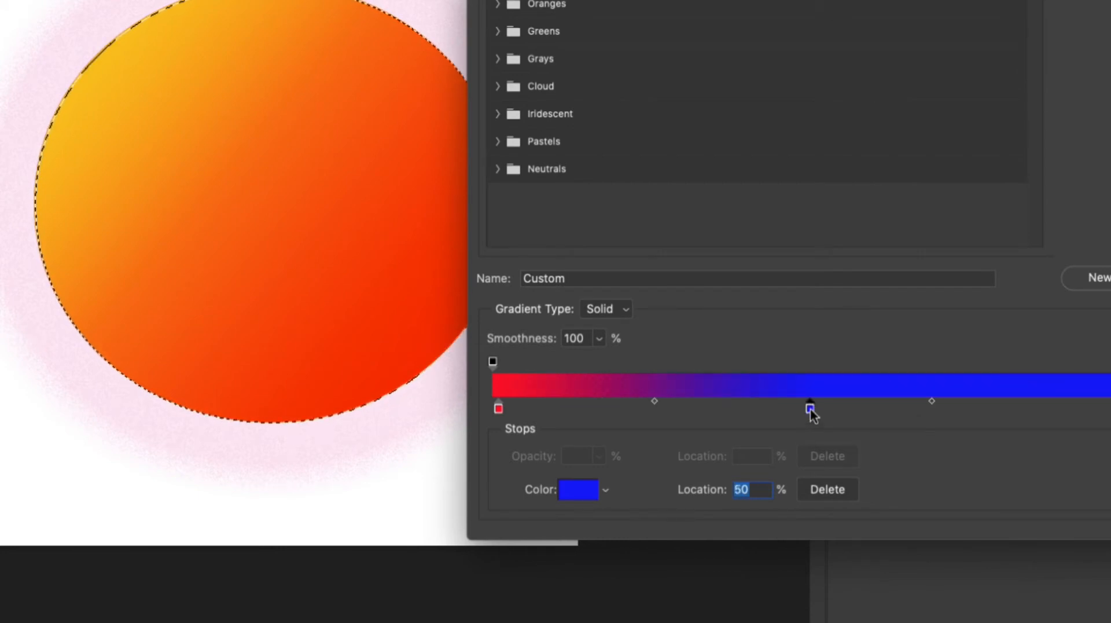
{"action": "double_click", "coordinate": [811, 410]}
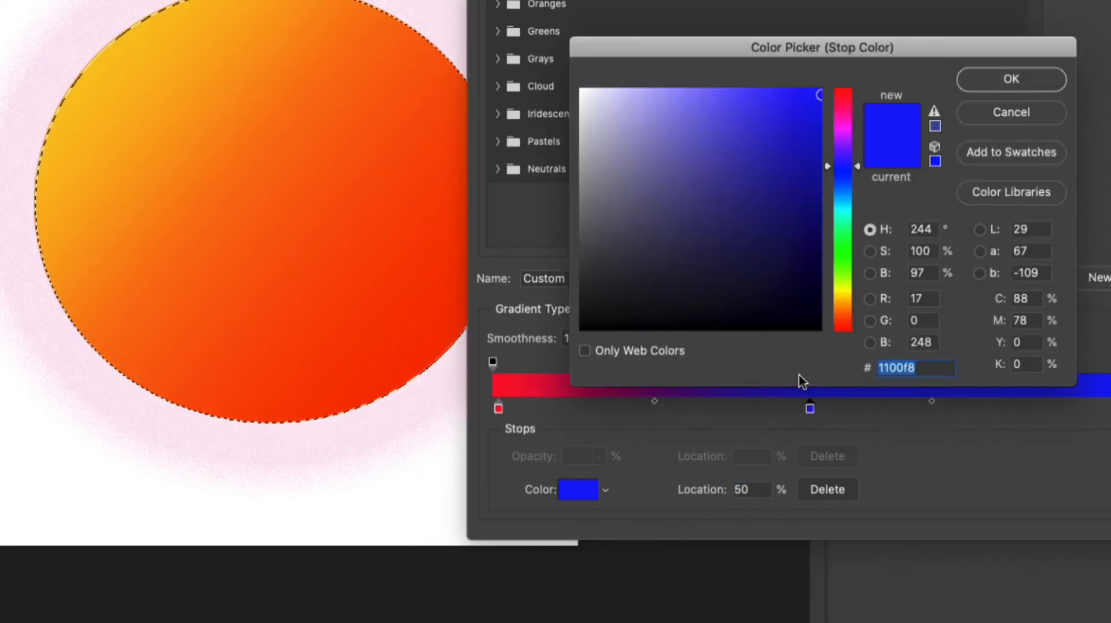
{"action": "left_click", "coordinate": [583, 93]}
{"action": "left_click", "coordinate": [996, 86]}
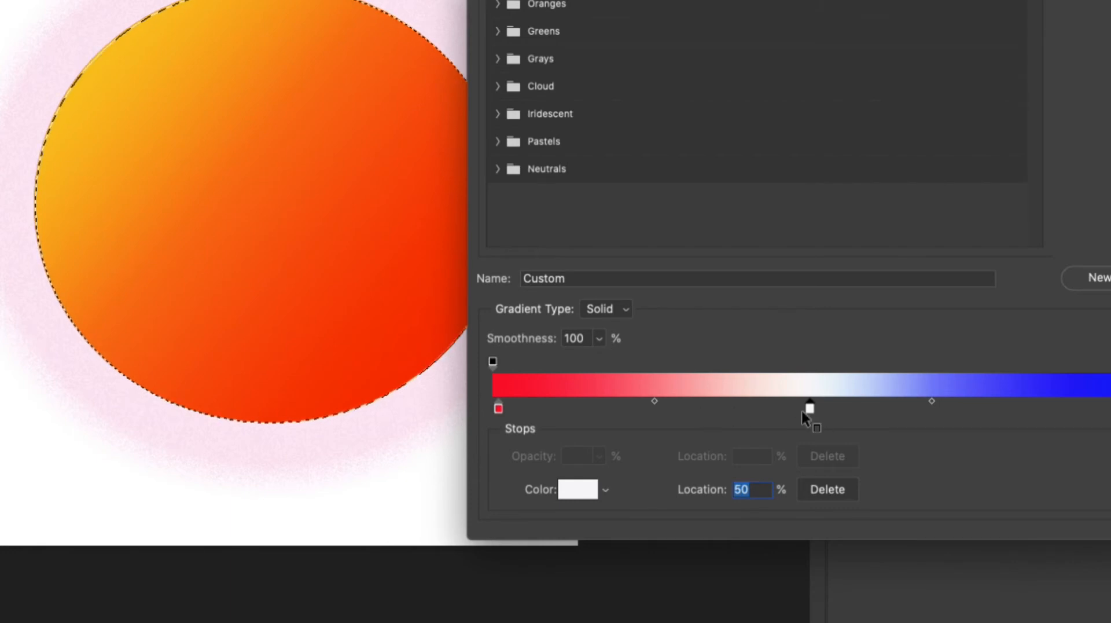
- Set the red-to-white midpoint to 63% and the white-to-blue midpoint to 48%, leaving no extra color stop beside the red one
{"action": "left_click_drag", "start_coordinate": [654, 402], "coordinate": [683, 408]}
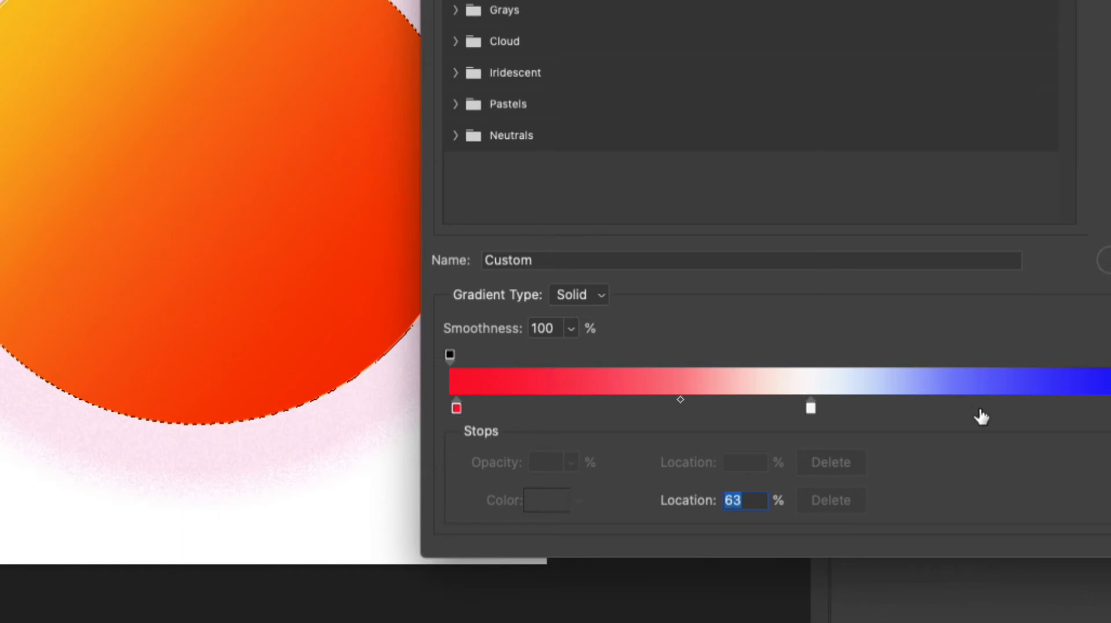
{"action": "left_click", "coordinate": [811, 408]}
{"action": "left_click_drag", "start_coordinate": [950, 401], "coordinate": [984, 409]}
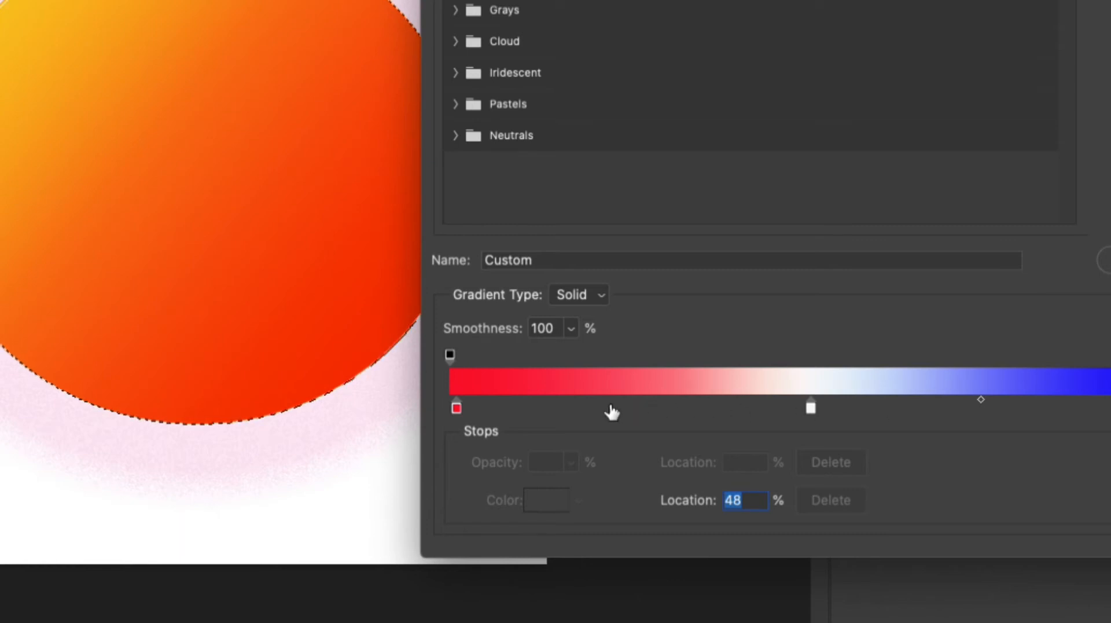
{"action": "left_click", "coordinate": [459, 408]}
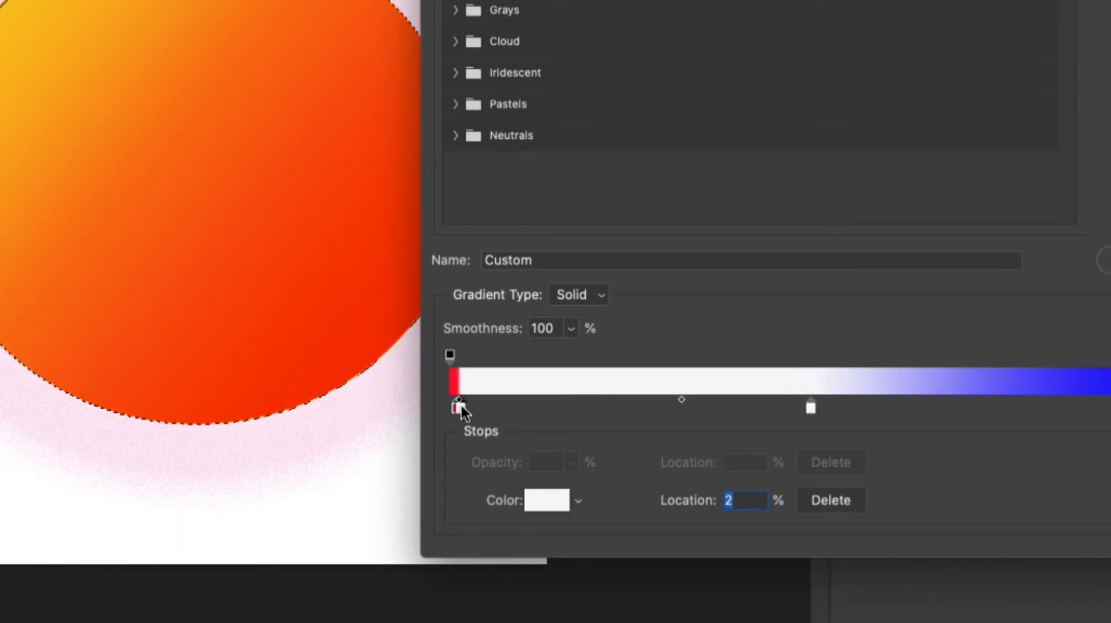
{"action": "key", "text": "Delete"}
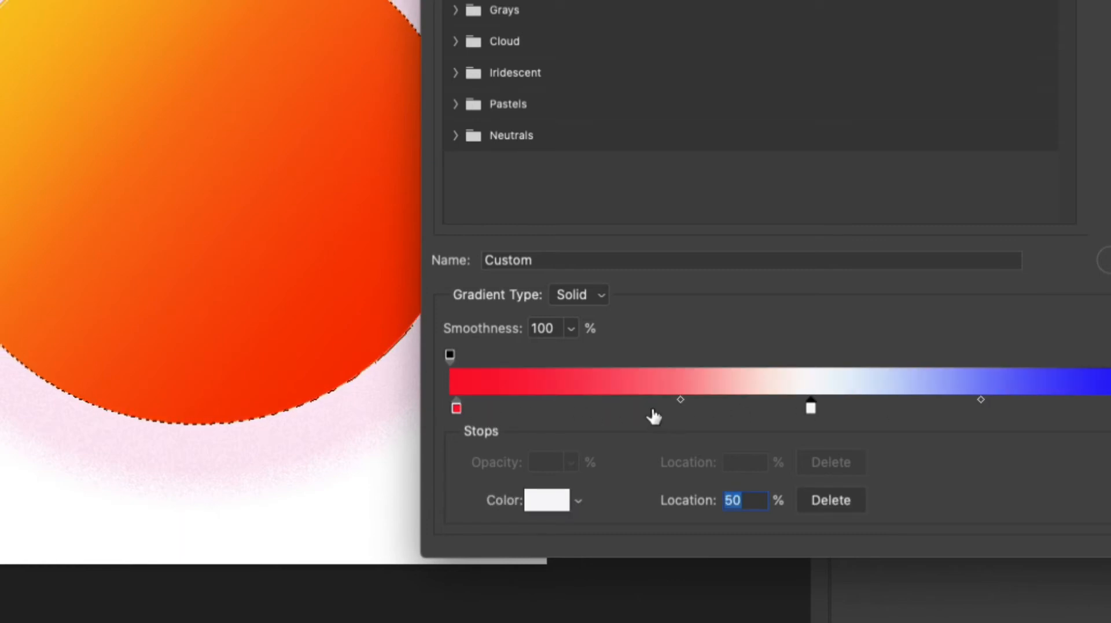
- Name the red-white-blue gradient Patriotic, save it as a new preset, and accept the Gradient Editor
{"action": "left_click", "coordinate": [450, 354]}
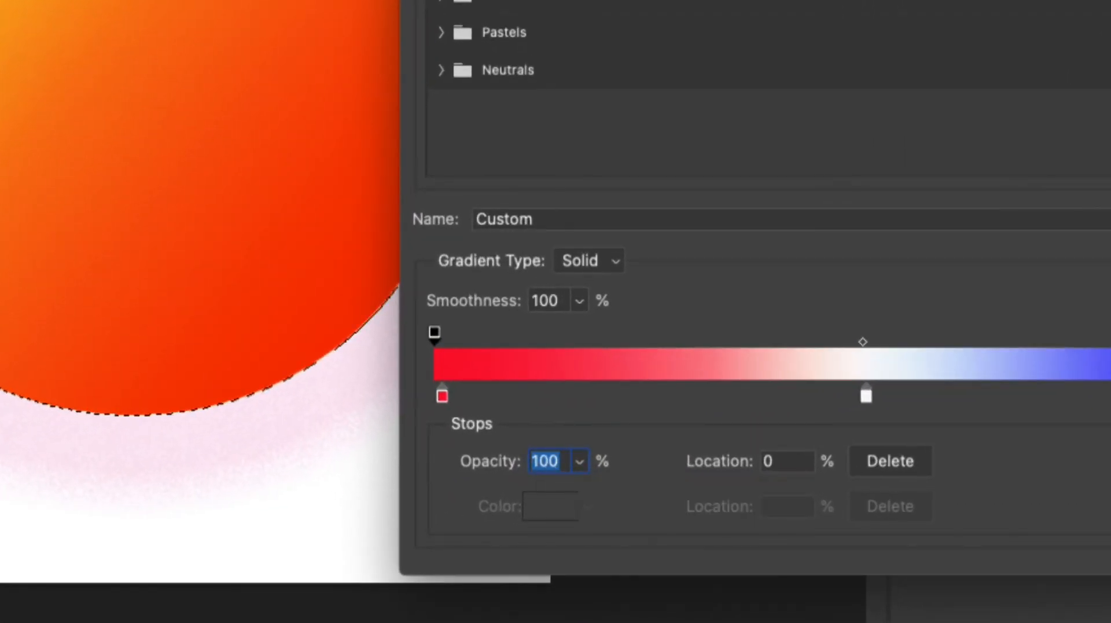
{"action": "double_click", "coordinate": [547, 215]}
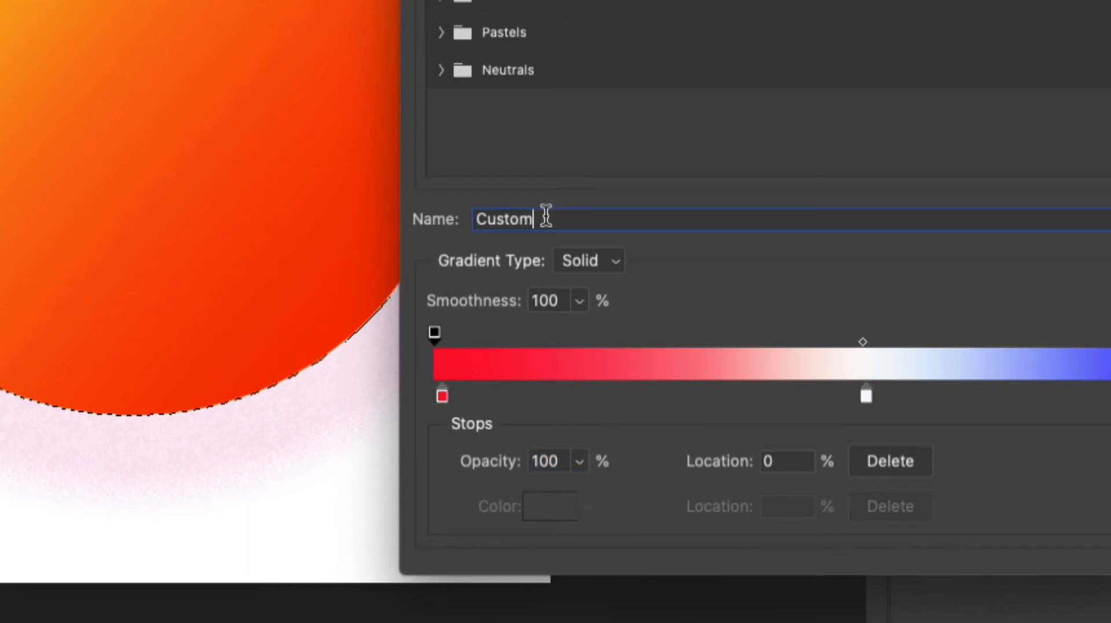
{"action": "left_click_drag", "start_coordinate": [573, 215], "coordinate": [419, 211]}
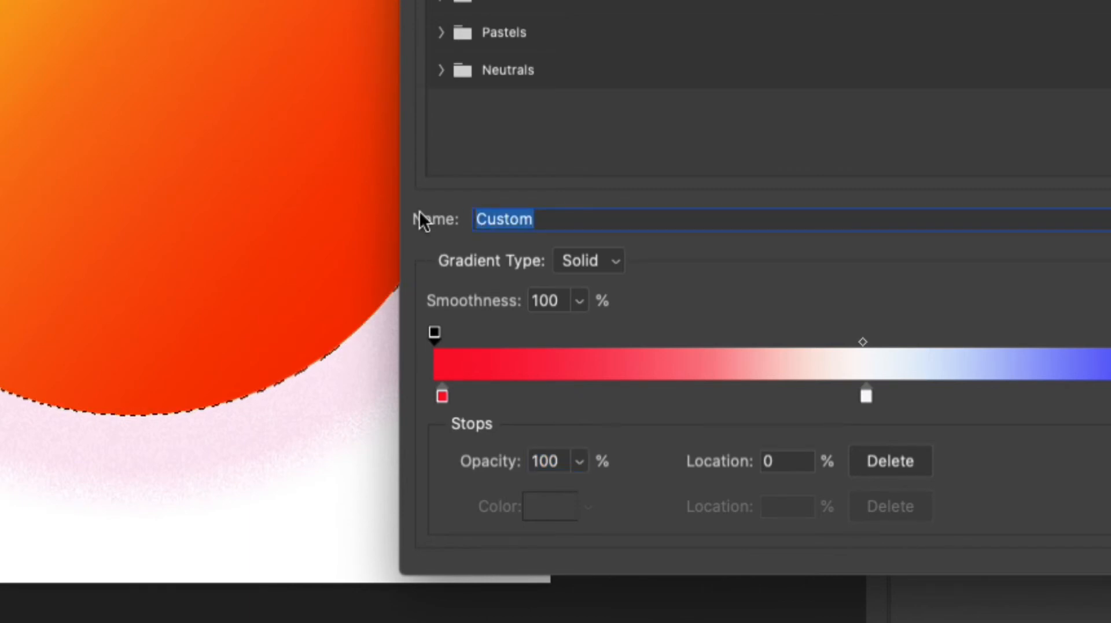
{"action": "type", "text": "Patriotic"}
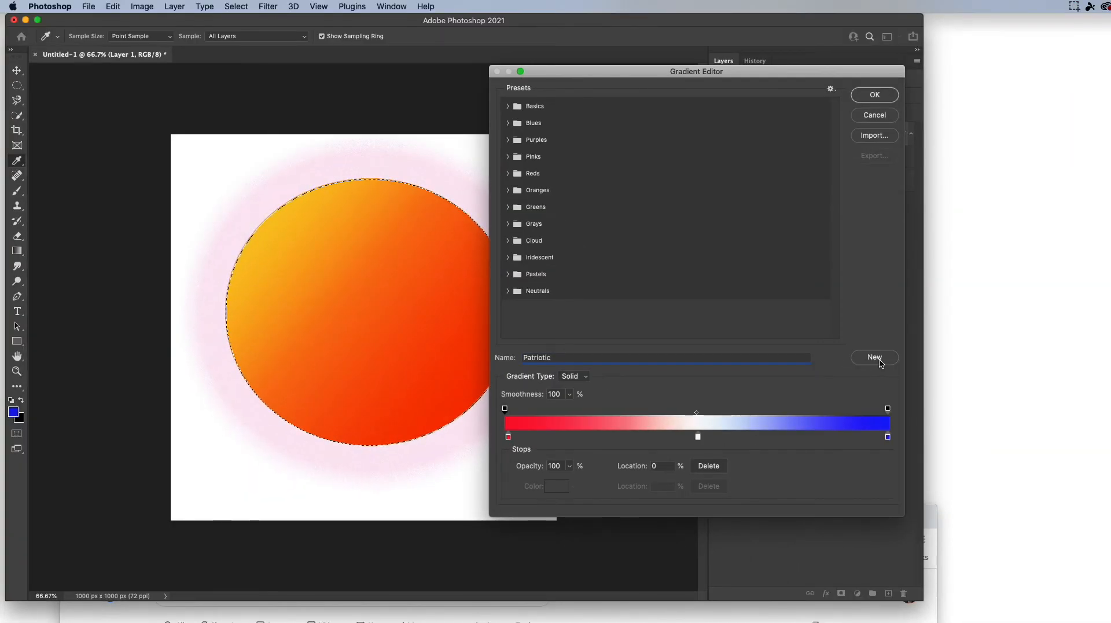
{"action": "left_click", "coordinate": [879, 361]}
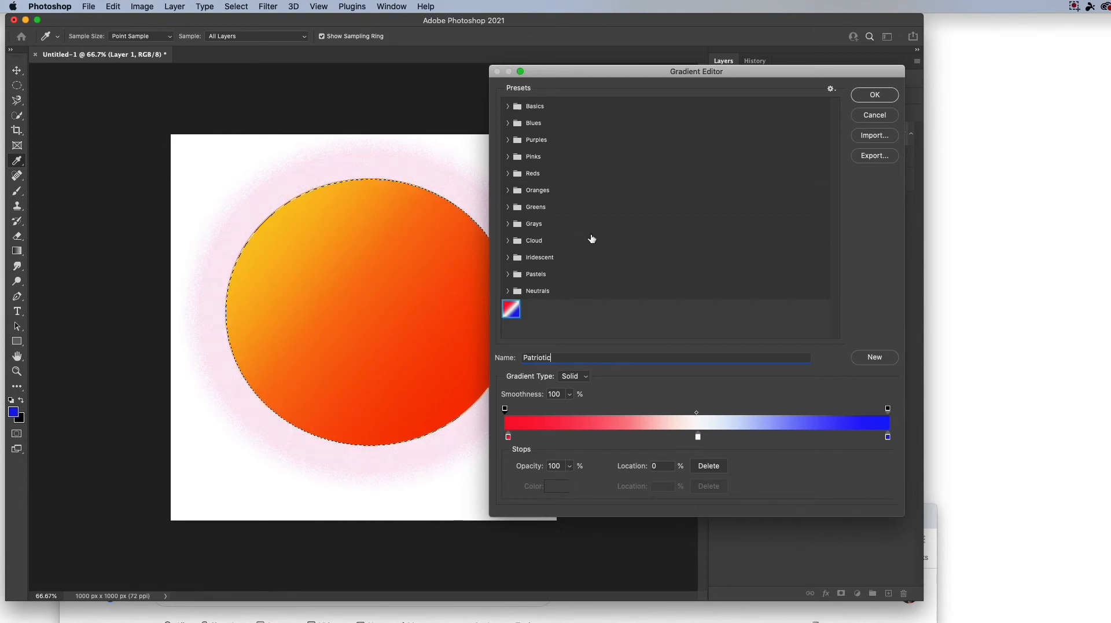
{"action": "left_click", "coordinate": [609, 287]}
{"action": "left_click", "coordinate": [600, 317]}
{"action": "left_click", "coordinate": [883, 96]}
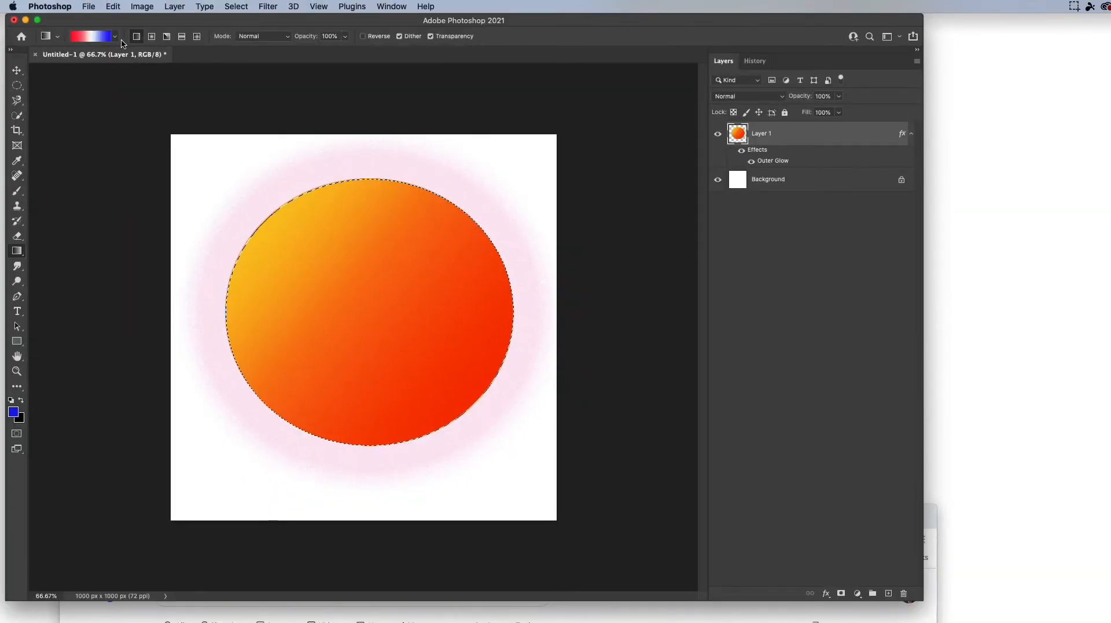
- Collapse the Pinks, Pastels and Neutrals groups in the gradient presets to reach the saved Patriotic gradient
{"action": "left_click", "coordinate": [115, 39]}
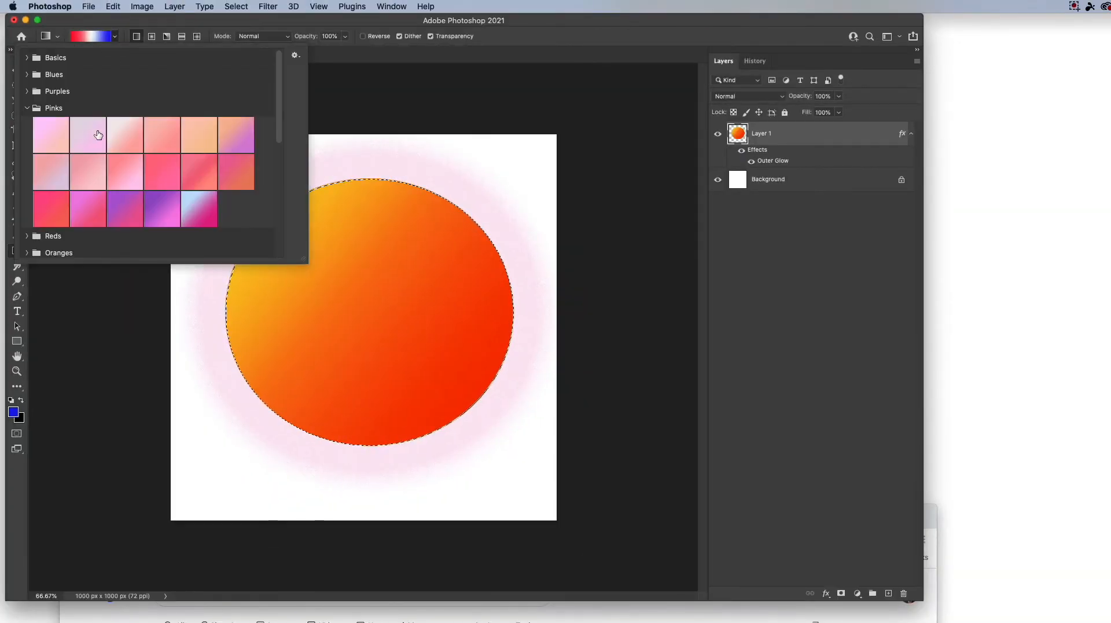
{"action": "left_click", "coordinate": [26, 109]}
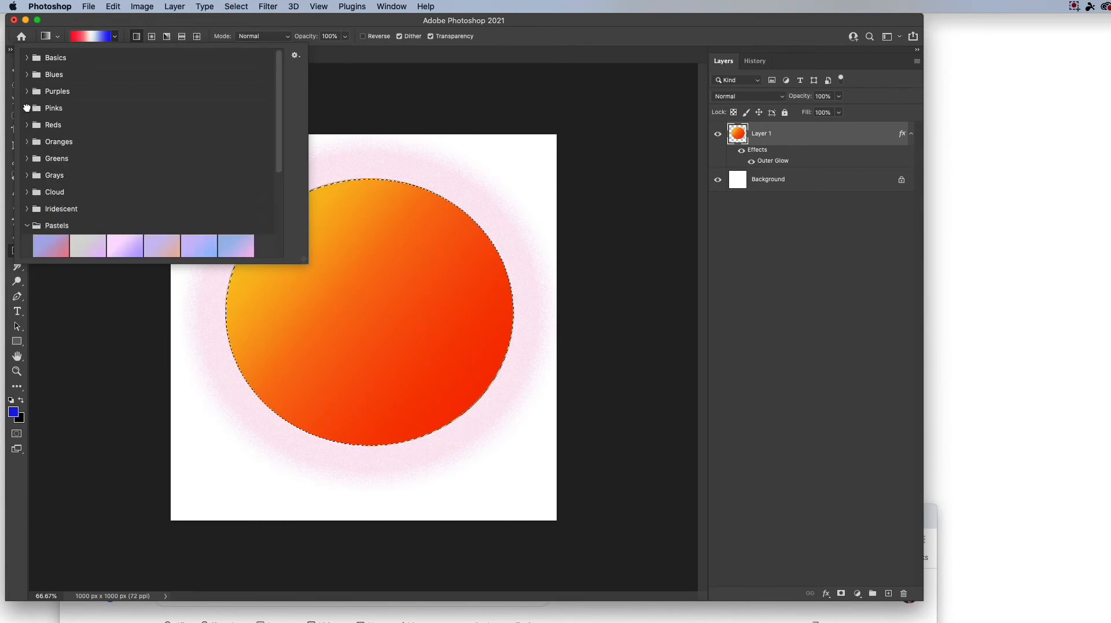
{"action": "left_click", "coordinate": [29, 226]}
{"action": "scroll", "coordinate": [112, 166], "scroll_direction": "down", "scroll_amount": 3}
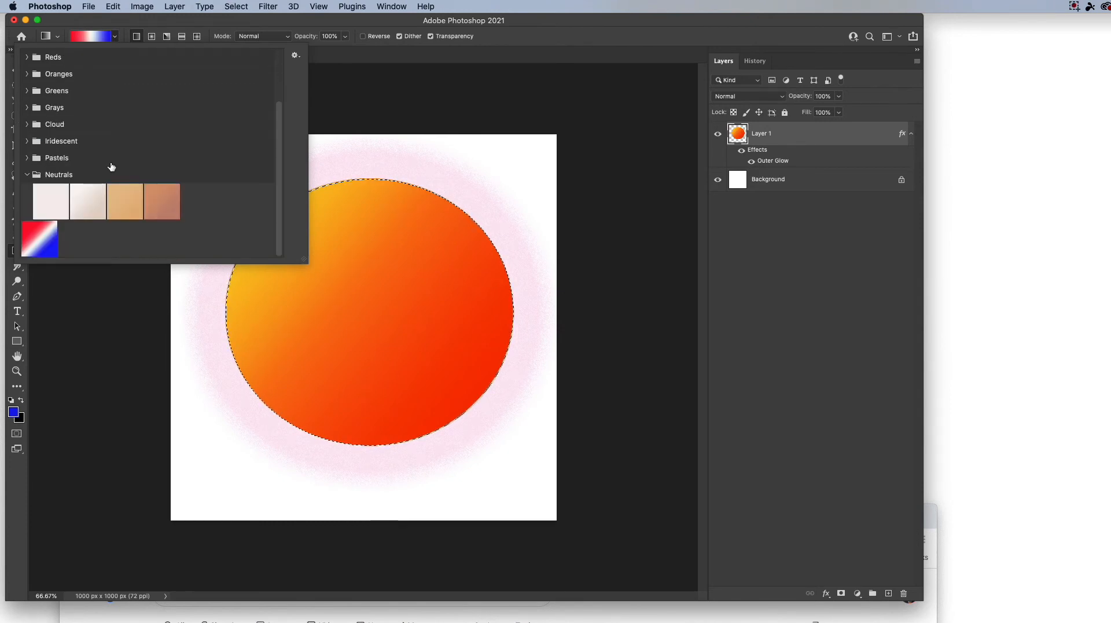
{"action": "left_click", "coordinate": [26, 176]}
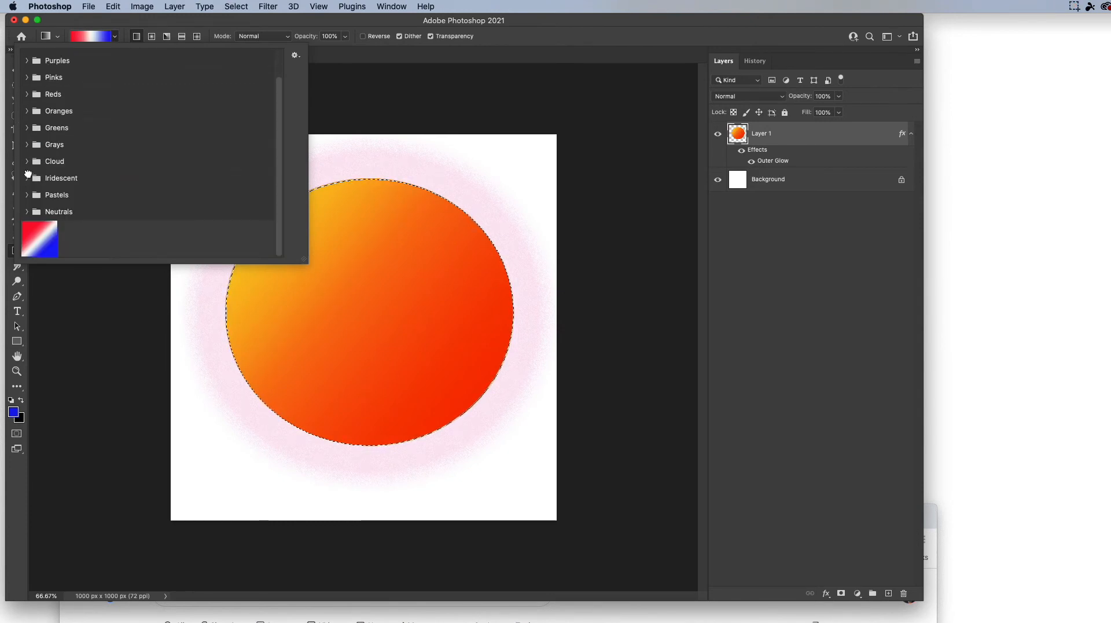
{"action": "left_click", "coordinate": [294, 55]}
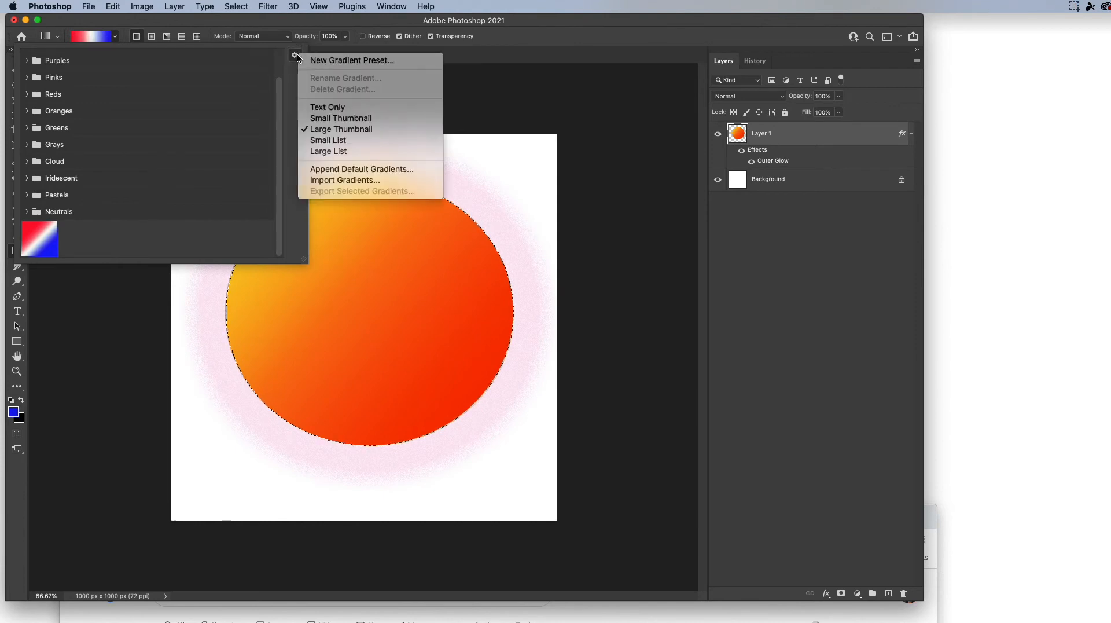
{"action": "left_click", "coordinate": [341, 62]}
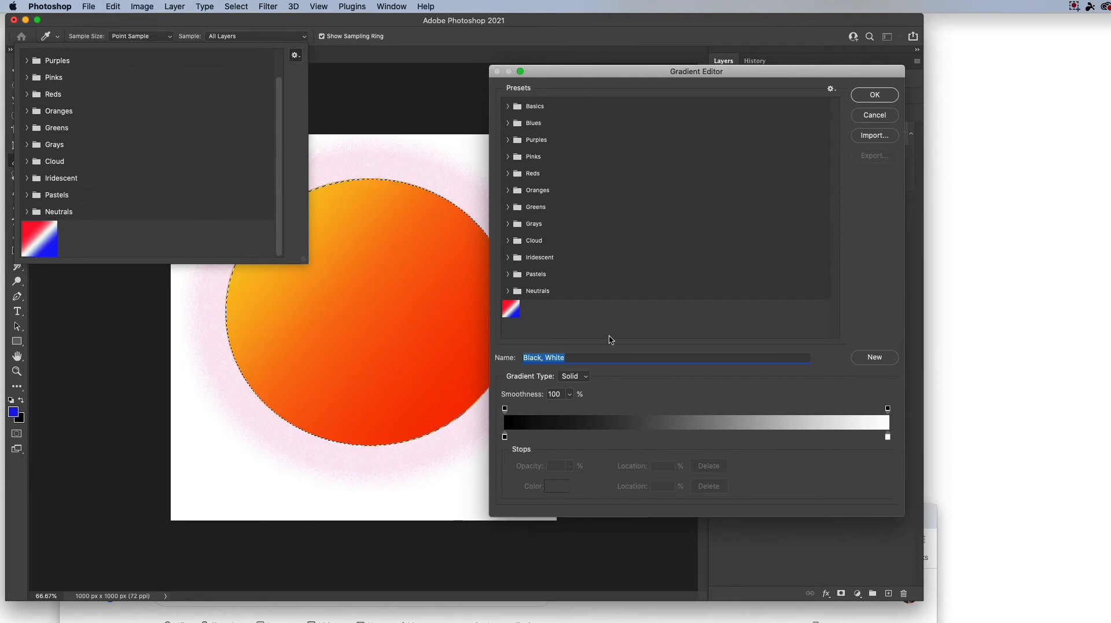
{"action": "left_click", "coordinate": [875, 115]}
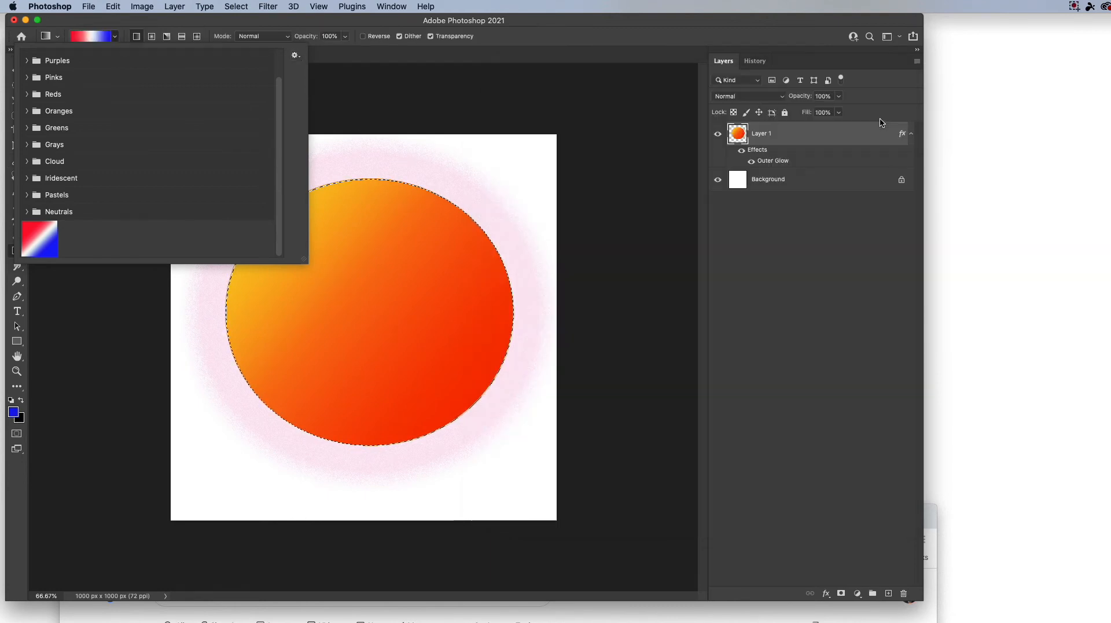
{"action": "left_click", "coordinate": [294, 55]}
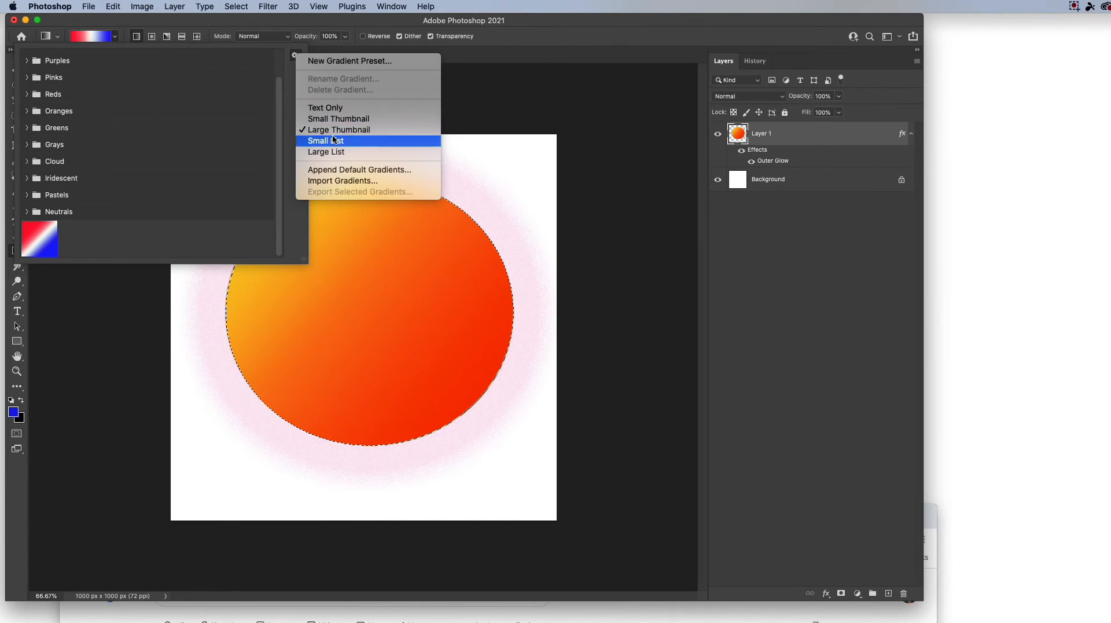
{"action": "left_click", "coordinate": [343, 61]}
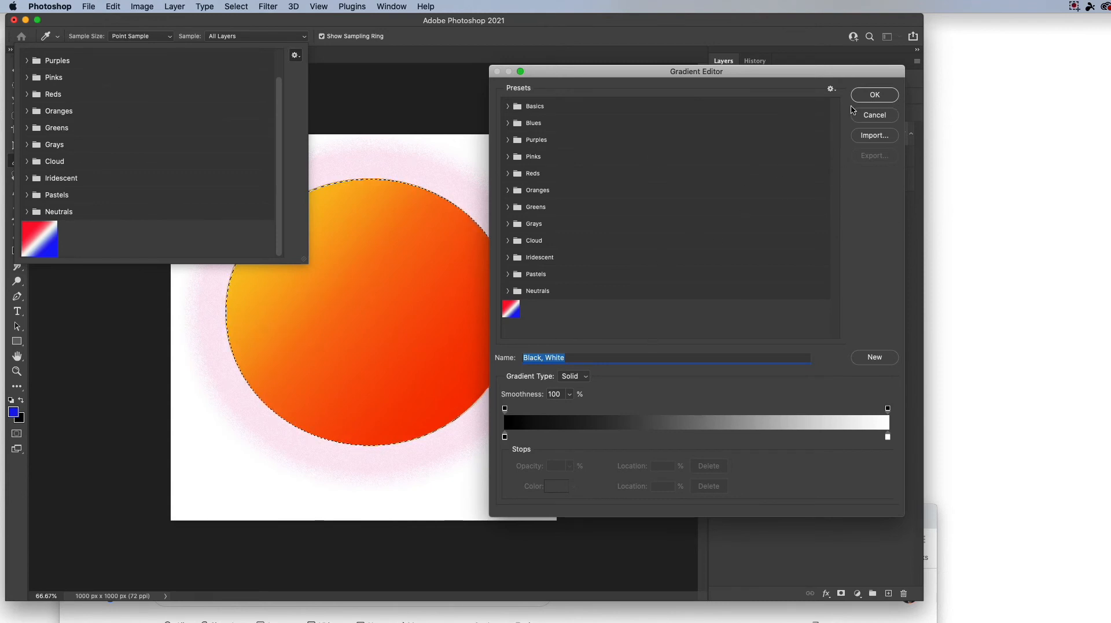
{"action": "left_click", "coordinate": [875, 96]}
{"action": "left_click", "coordinate": [881, 118]}
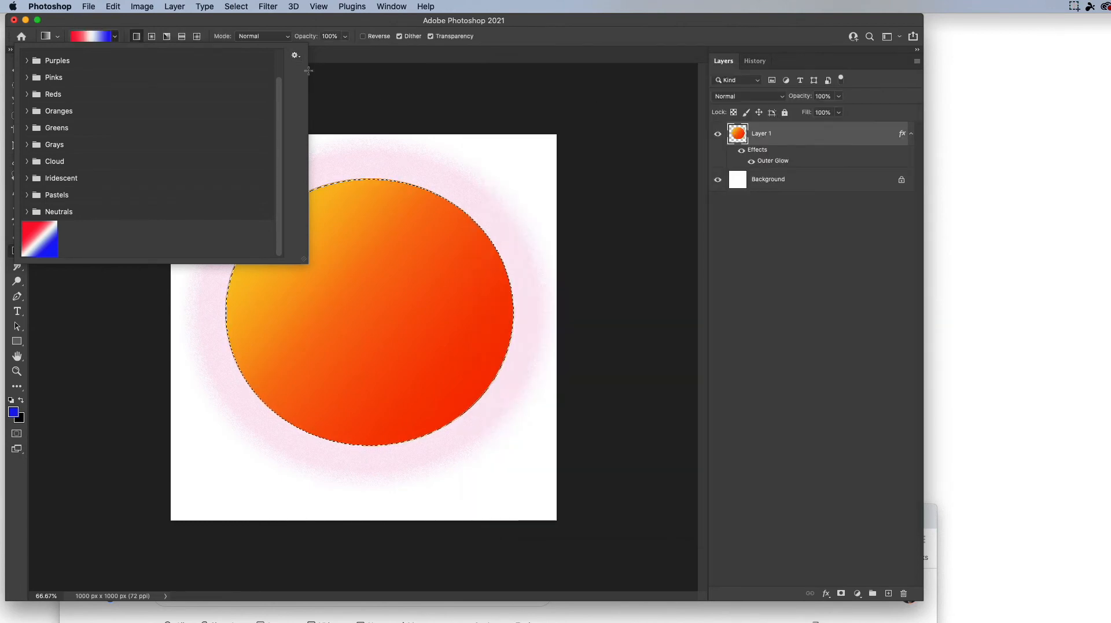
- Load the saved Patriotic preset in the Gradient Editor and create a new gradient group named Hague
{"action": "double_click", "coordinate": [39, 245]}
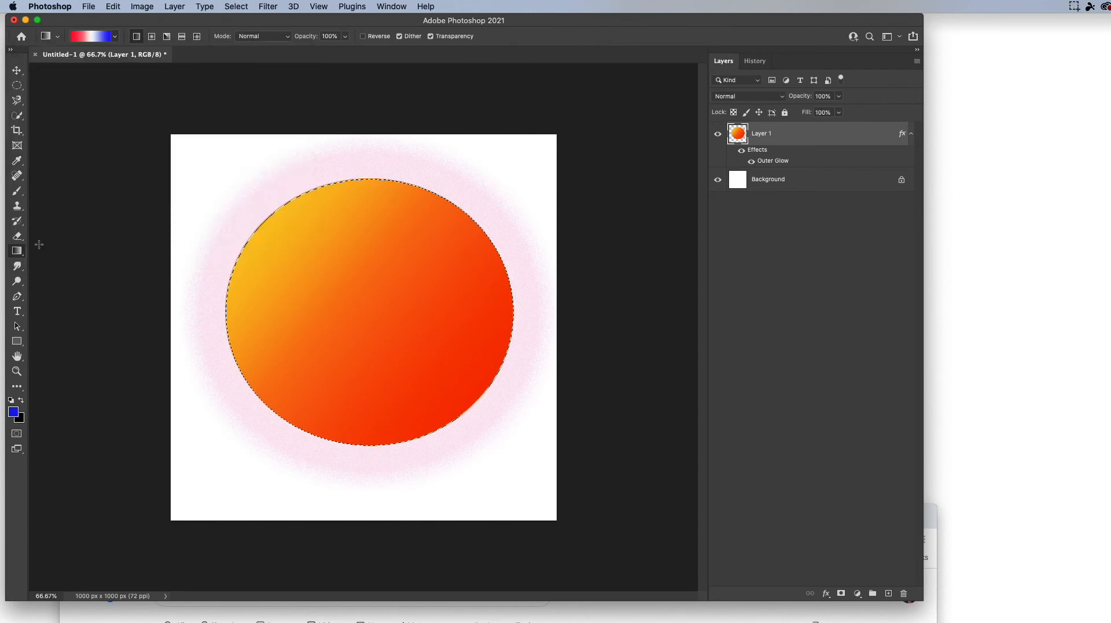
{"action": "left_click", "coordinate": [95, 37]}
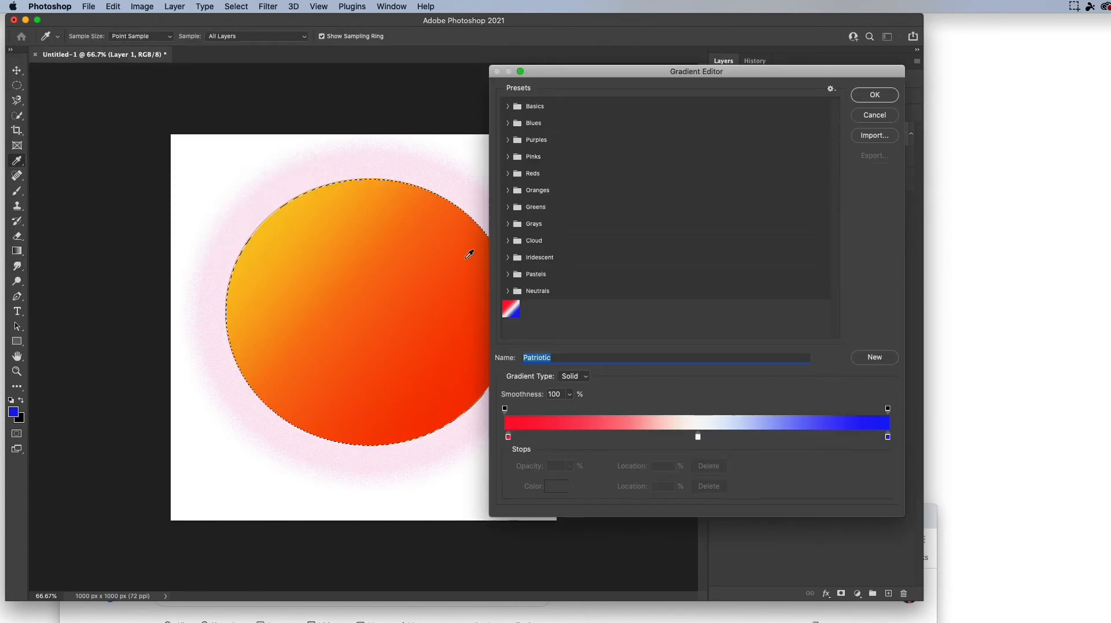
{"action": "right_click", "coordinate": [515, 311]}
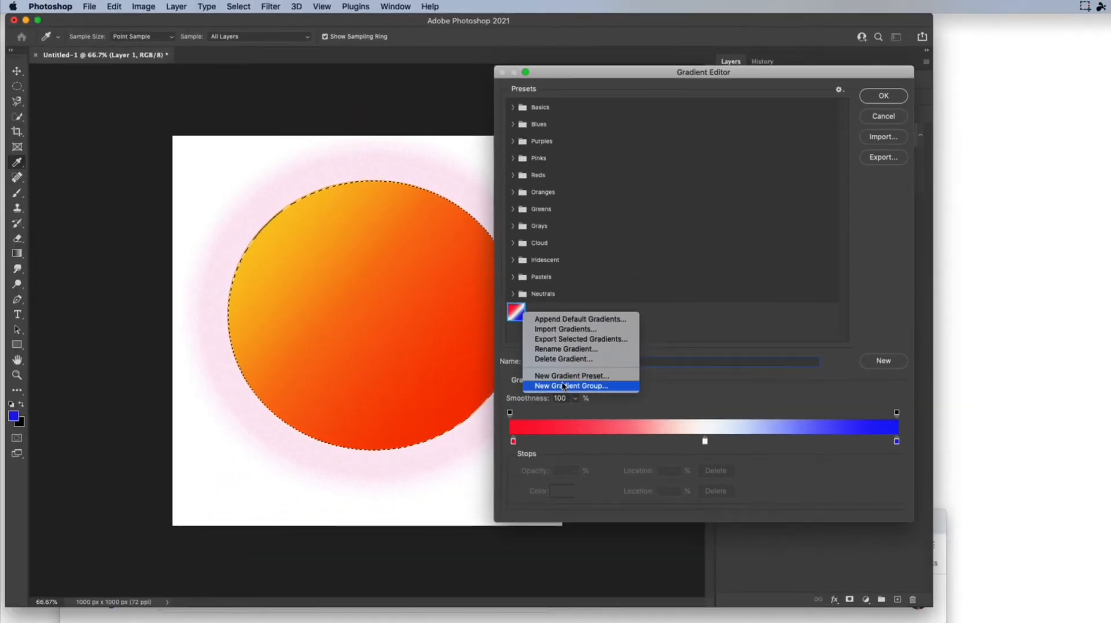
{"action": "left_click", "coordinate": [564, 385]}
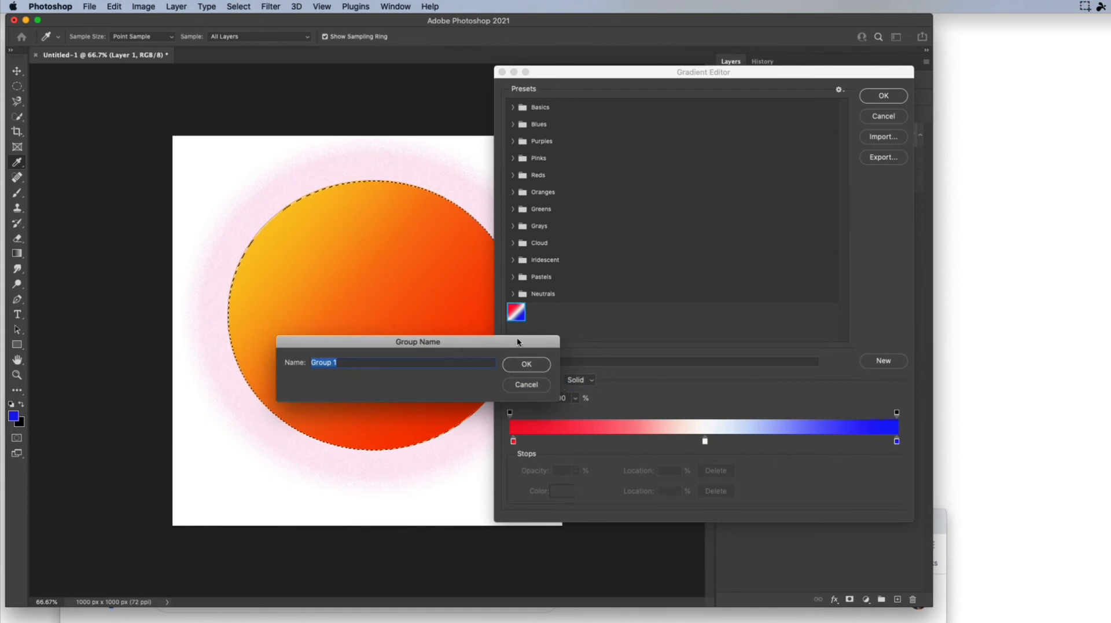
{"action": "type", "text": "Hague"}
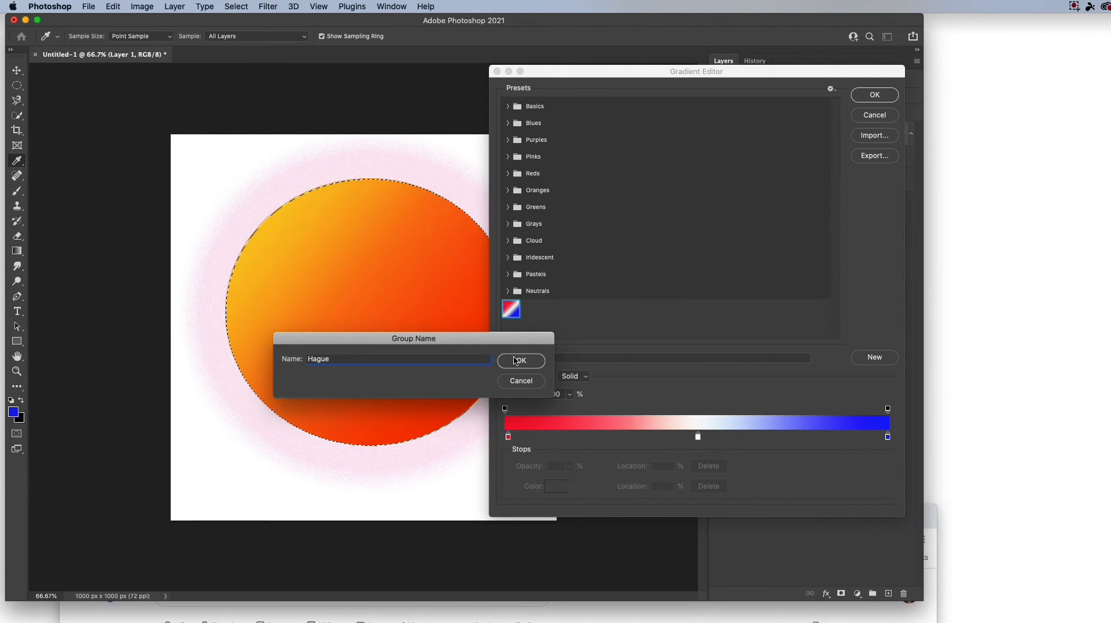
{"action": "left_click", "coordinate": [922, 316]}
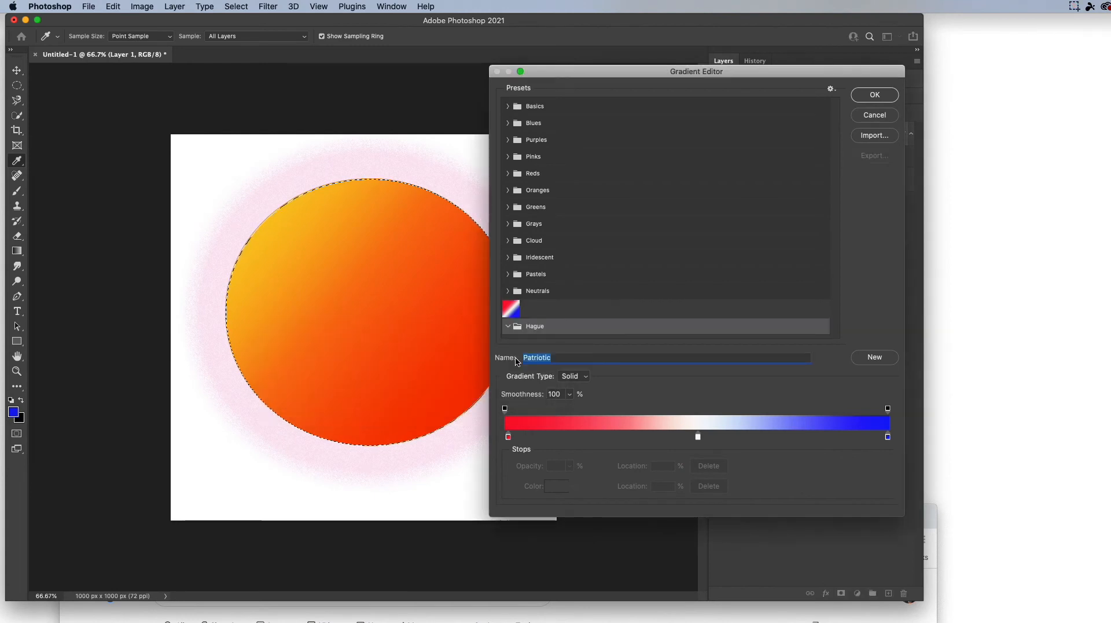
- Move the Patriotic preset into the Hague group and accept the Gradient Editor
{"action": "left_click_drag", "start_coordinate": [511, 308], "coordinate": [524, 328]}
{"action": "left_click", "coordinate": [507, 308]}
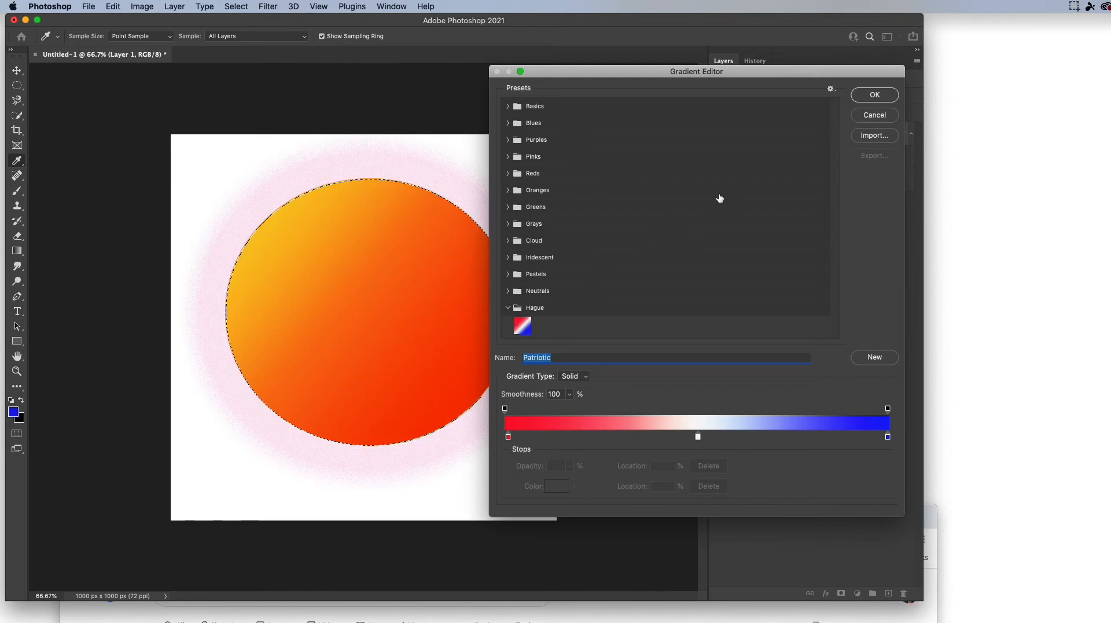
{"action": "left_click", "coordinate": [875, 94]}
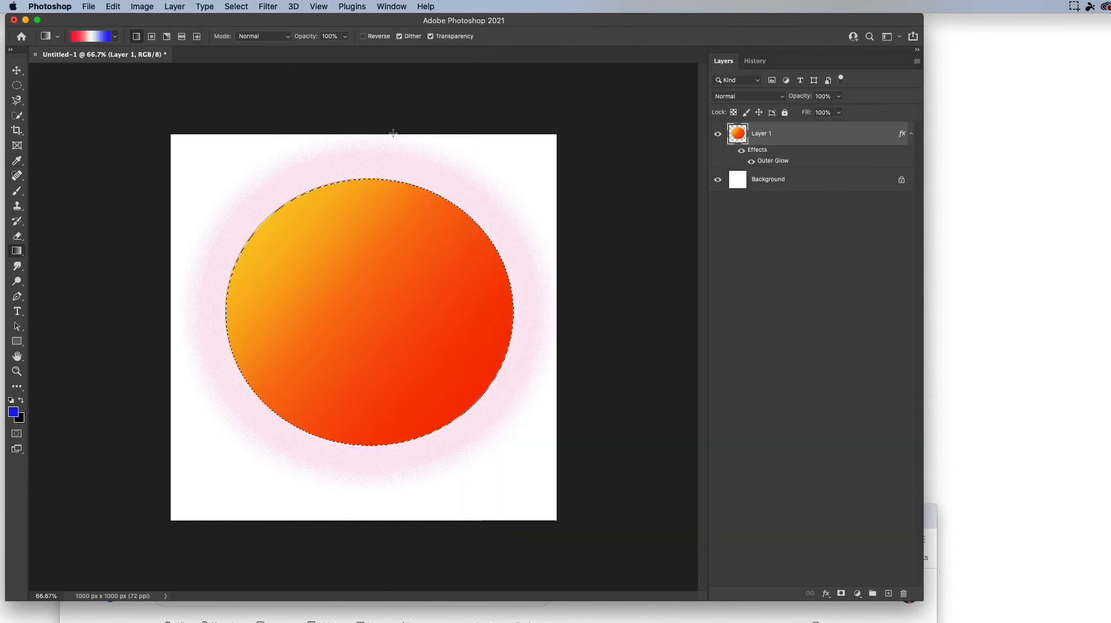
- Revert the document to its original blank Untitled-1 snapshot in the history
{"action": "left_click", "coordinate": [753, 61]}
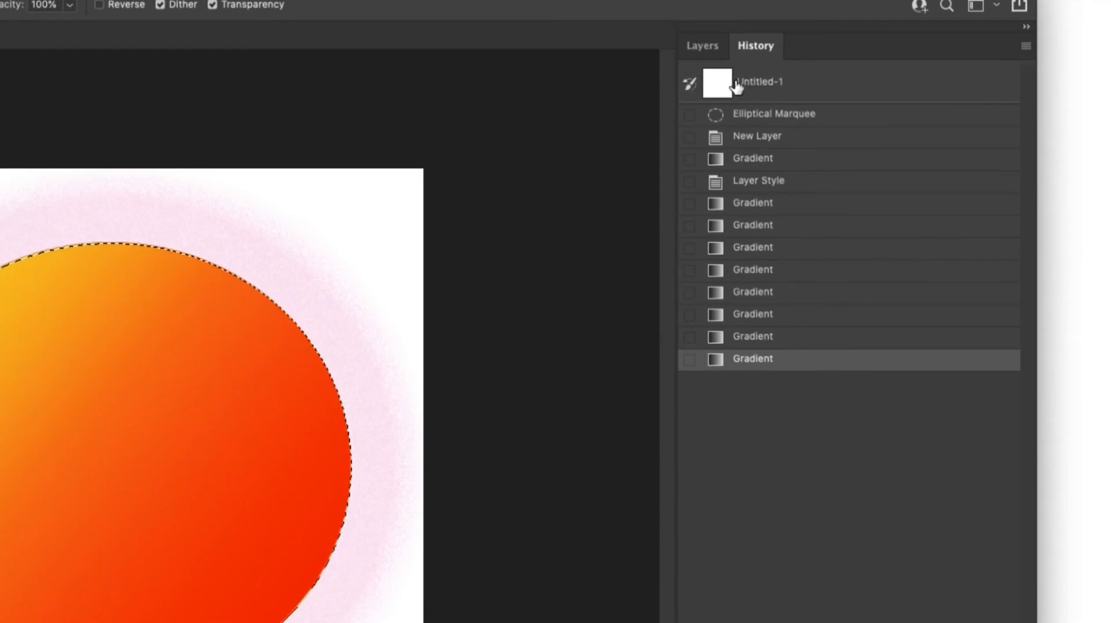
{"action": "left_click", "coordinate": [760, 84]}
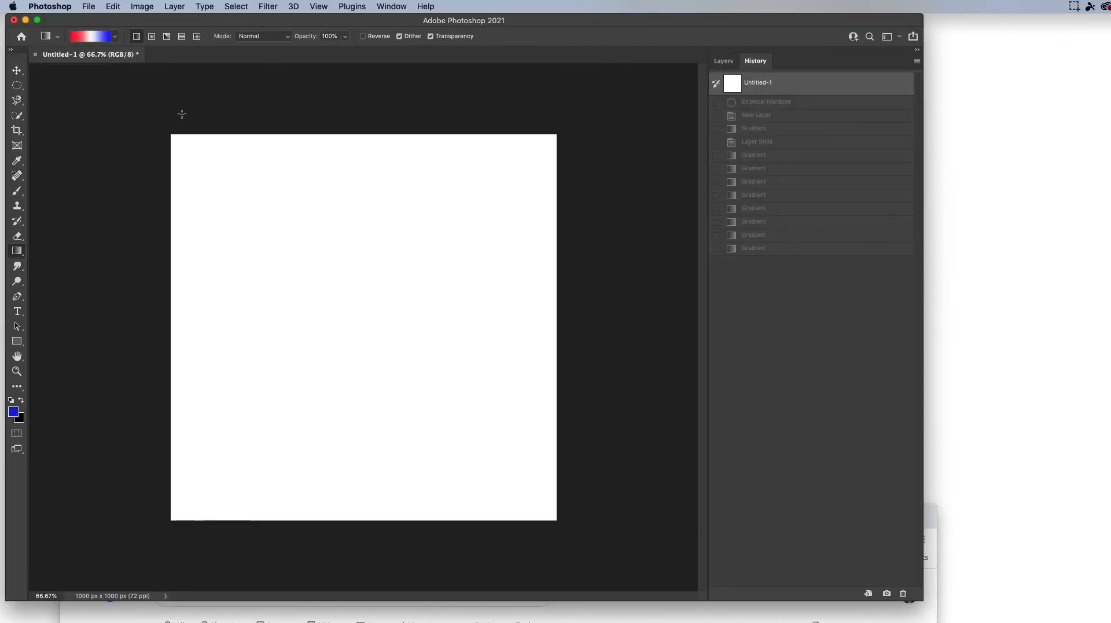
- Make a wide rectangular selection across the middle of the blank canvas and fill it with the linear Patriotic gradient
{"action": "left_click", "coordinate": [17, 85]}
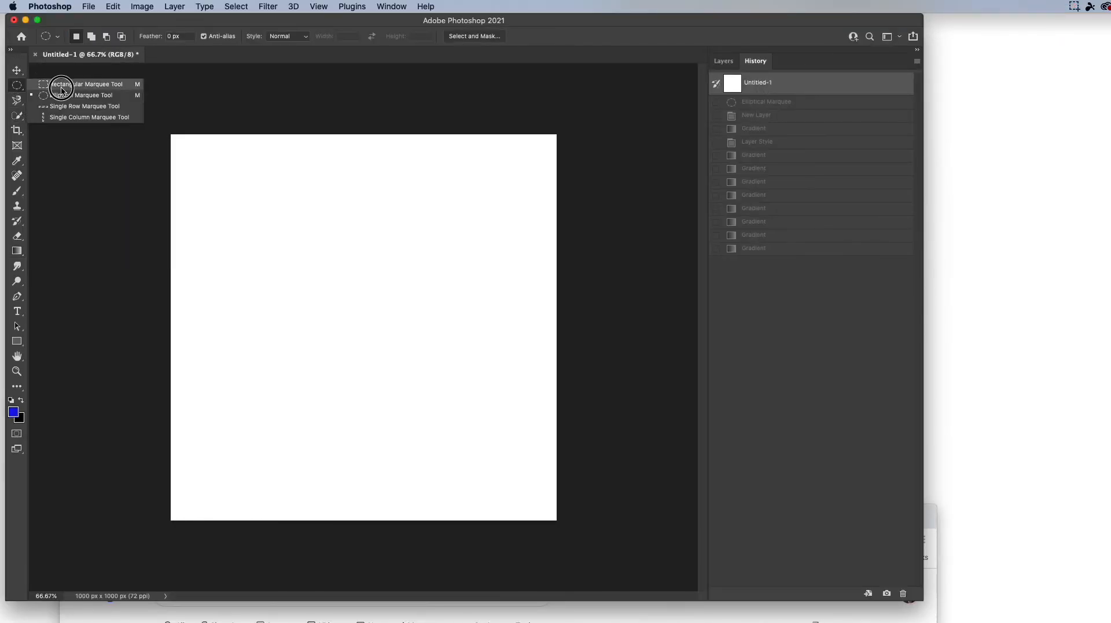
{"action": "left_click", "coordinate": [61, 84]}
{"action": "left_click_drag", "start_coordinate": [178, 236], "coordinate": [541, 425]}
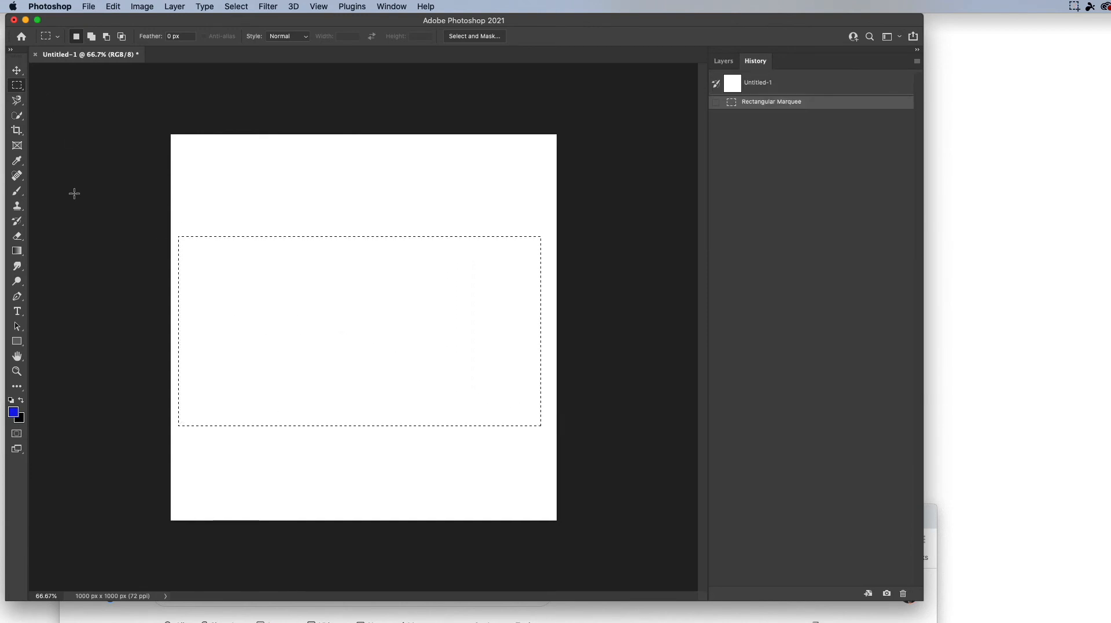
{"action": "left_click", "coordinate": [17, 251]}
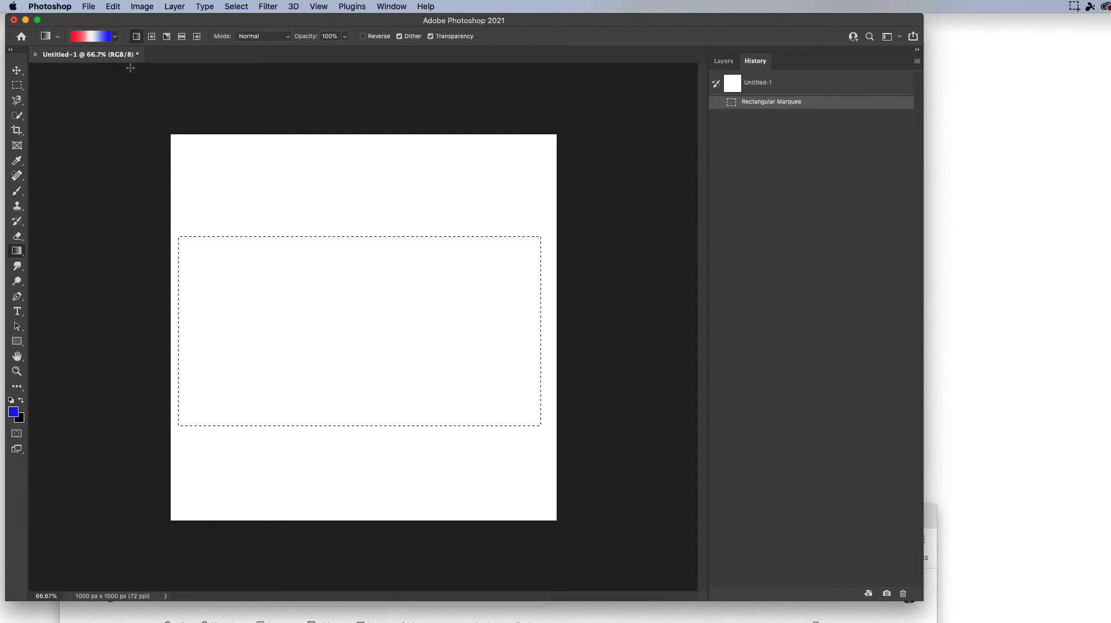
{"action": "left_click_drag", "start_coordinate": [189, 251], "coordinate": [533, 377]}
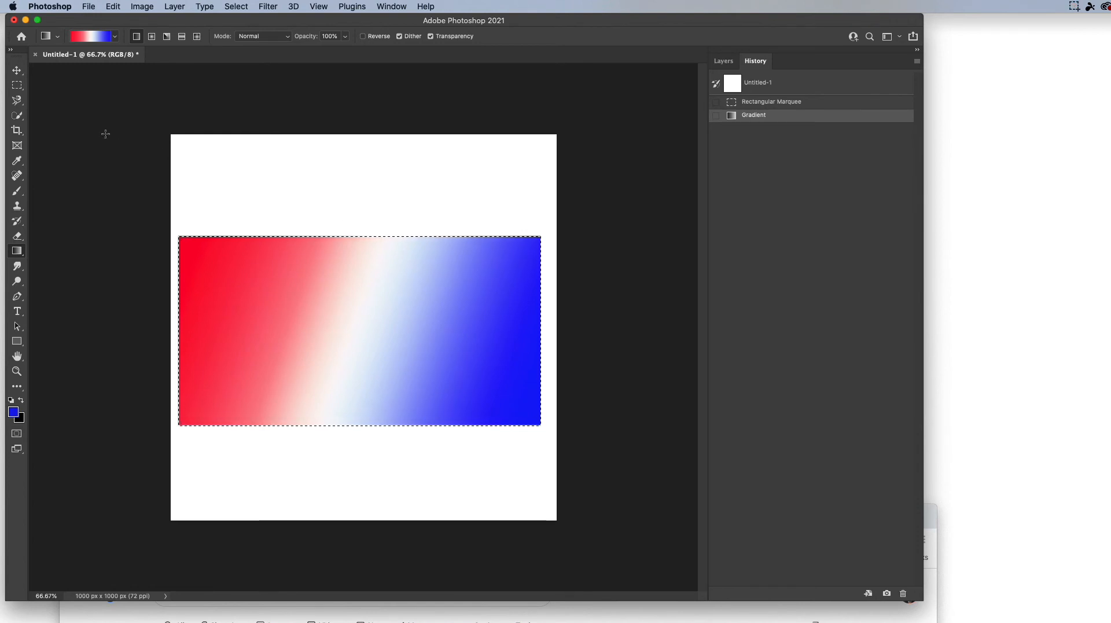
- Try an elliptical selection inside the gradient-filled rectangle and undo it
{"action": "left_click_drag", "start_coordinate": [17, 85], "coordinate": [71, 91]}
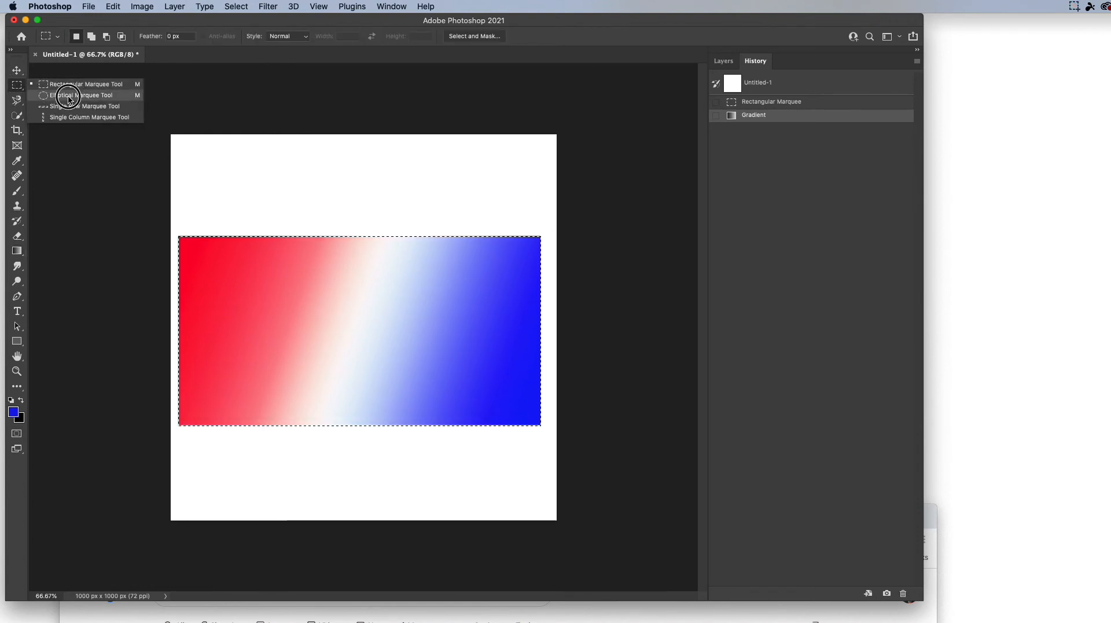
{"action": "left_click", "coordinate": [71, 94]}
{"action": "left_click", "coordinate": [296, 269]}
{"action": "left_click_drag", "start_coordinate": [286, 269], "coordinate": [454, 402]}
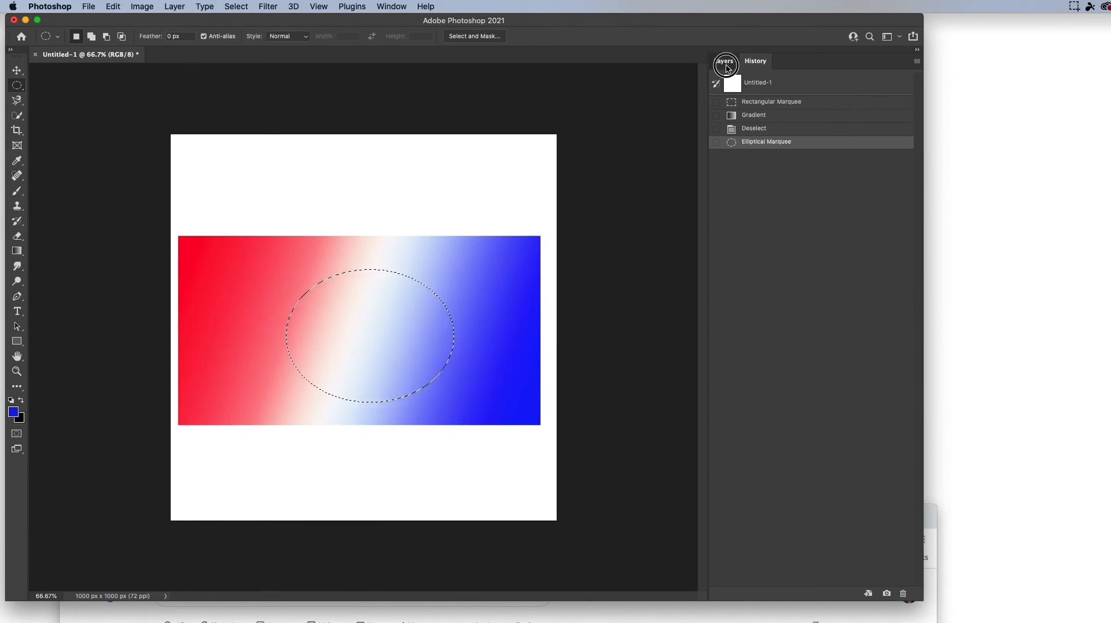
{"action": "left_click", "coordinate": [724, 63]}
{"action": "left_click", "coordinate": [756, 62]}
{"action": "key", "text": "super+z"}
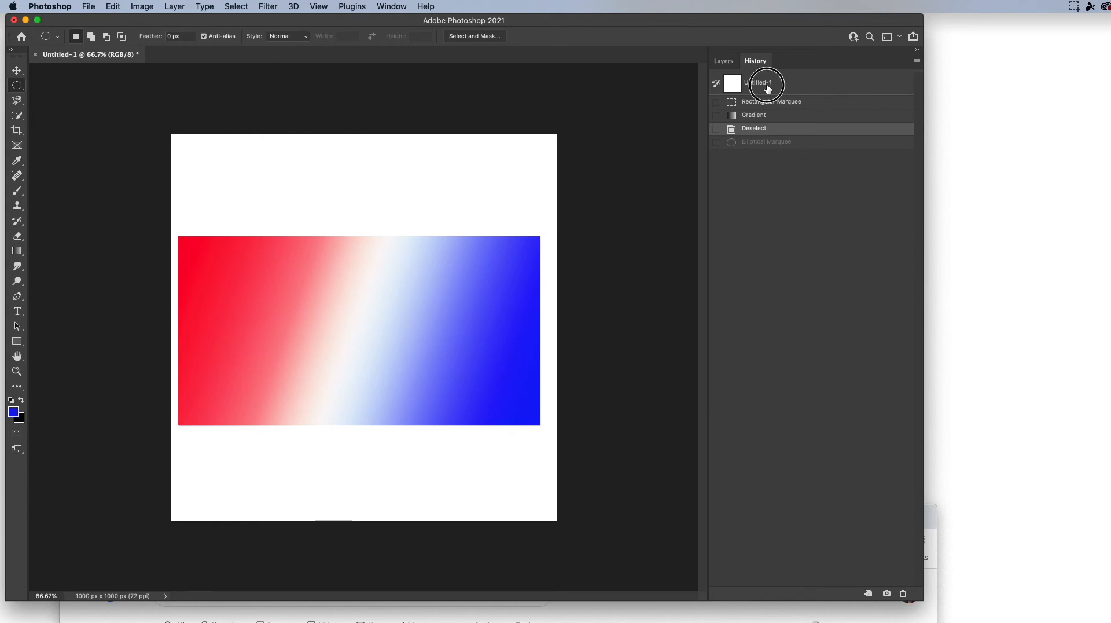
- Revert to the blank Untitled-1 snapshot and place a large rectangular selection, horizontally centred in the upper part of the canvas
{"action": "left_click", "coordinate": [763, 83]}
{"action": "left_click_drag", "start_coordinate": [15, 88], "coordinate": [58, 83]}
{"action": "left_click_drag", "start_coordinate": [177, 189], "coordinate": [536, 412]}
{"action": "left_click_drag", "start_coordinate": [414, 352], "coordinate": [423, 350]}
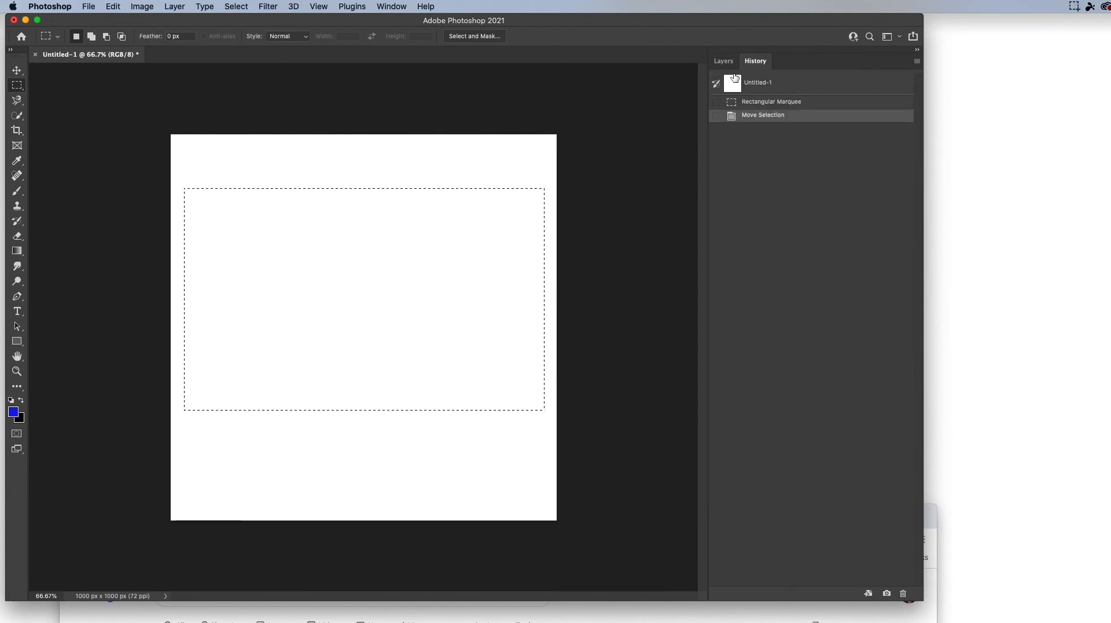
- Add a new layer and fill the rectangular selection with the Patriotic gradient, running diagonally from upper left to lower right
{"action": "left_click", "coordinate": [723, 60]}
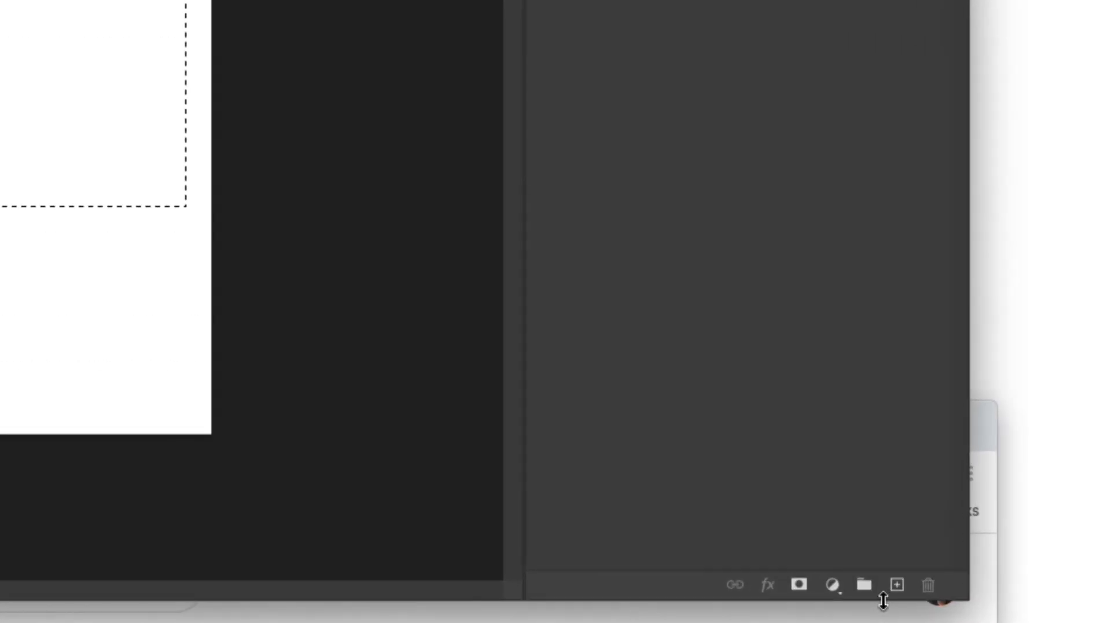
{"action": "left_click", "coordinate": [888, 594]}
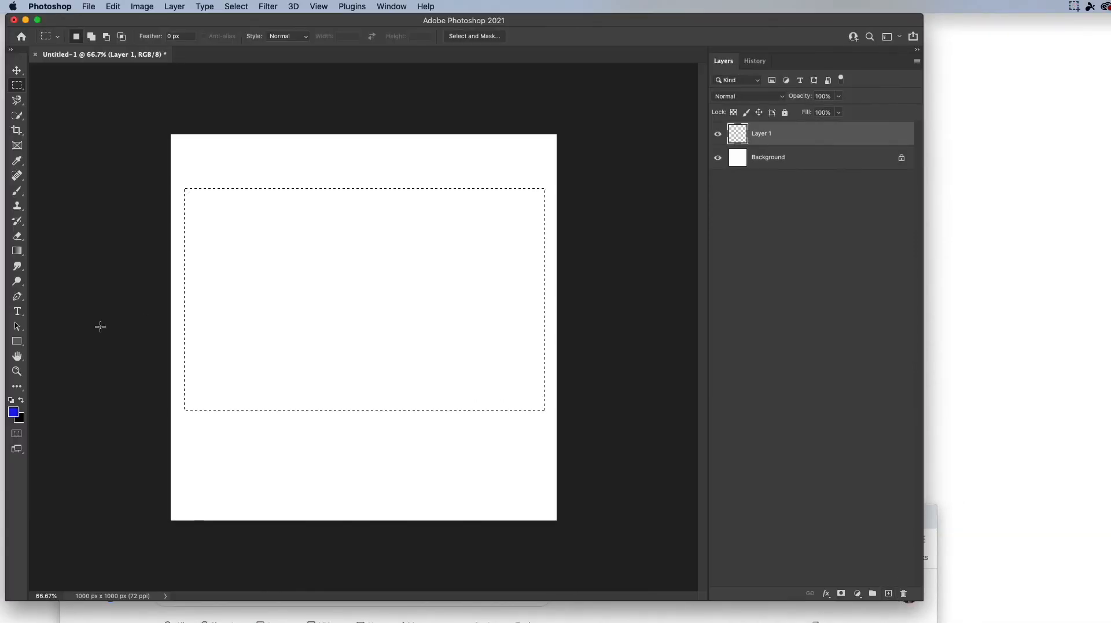
{"action": "left_click", "coordinate": [17, 252]}
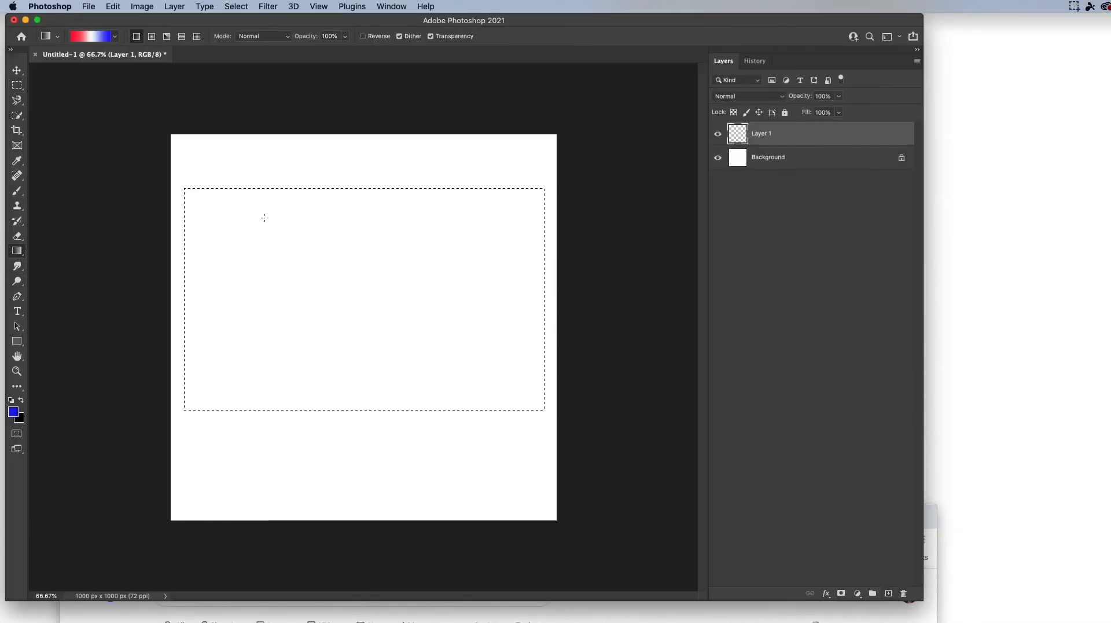
{"action": "left_click_drag", "start_coordinate": [197, 200], "coordinate": [551, 378]}
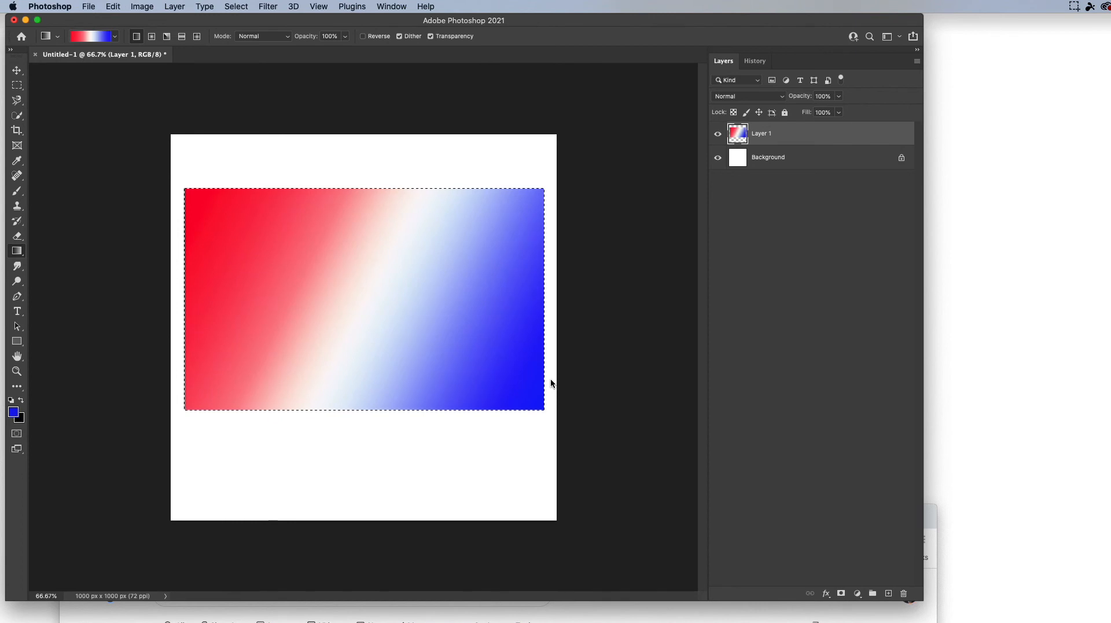
- Add another new layer and centre an elliptical selection inside the gradient-filled rectangle
{"action": "left_click", "coordinate": [889, 594]}
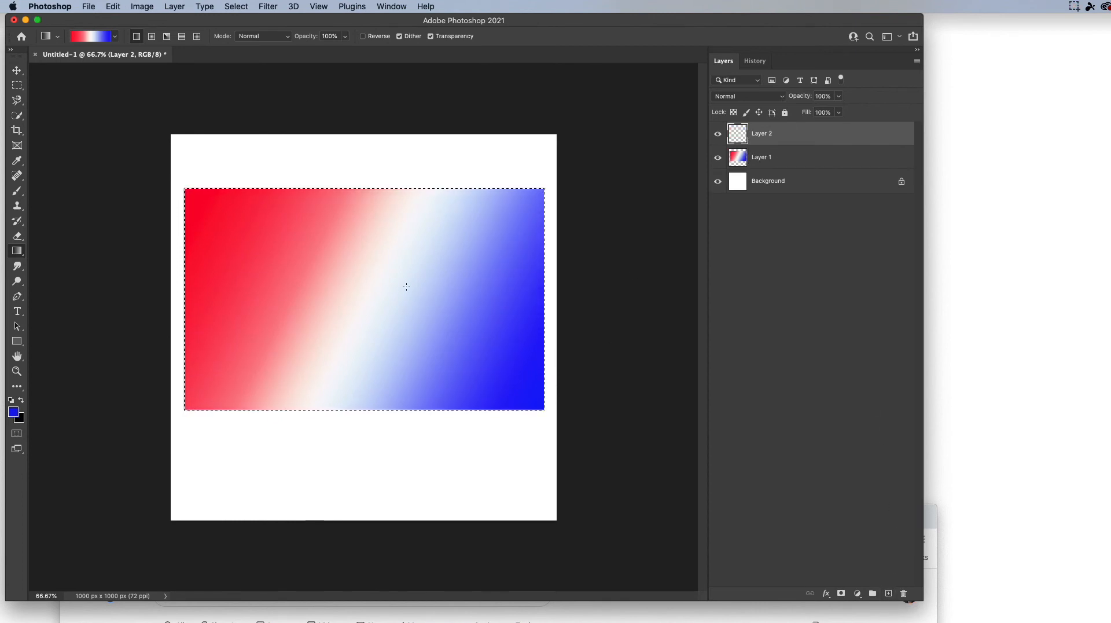
{"action": "left_click", "coordinate": [16, 85]}
{"action": "left_click", "coordinate": [61, 95]}
{"action": "left_click", "coordinate": [250, 211]}
{"action": "left_click_drag", "start_coordinate": [238, 212], "coordinate": [454, 369]}
{"action": "left_click_drag", "start_coordinate": [368, 313], "coordinate": [386, 318]}
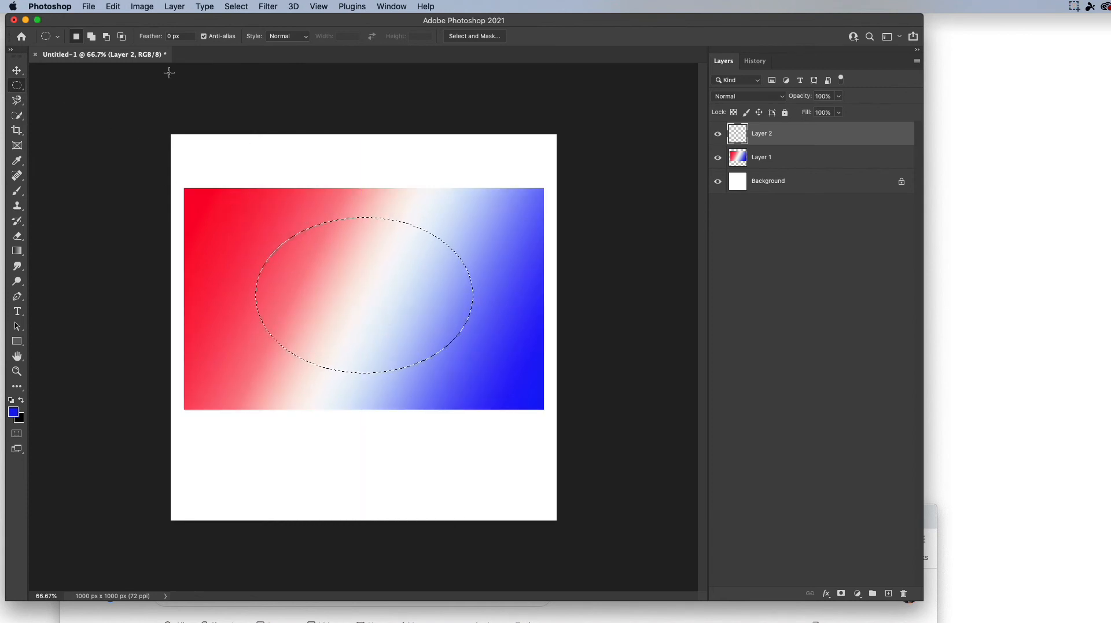
- Switch the Gradient tool to Radial and try a long and a short Patriotic fill in the ellipse, undoing each
{"action": "left_click", "coordinate": [17, 251]}
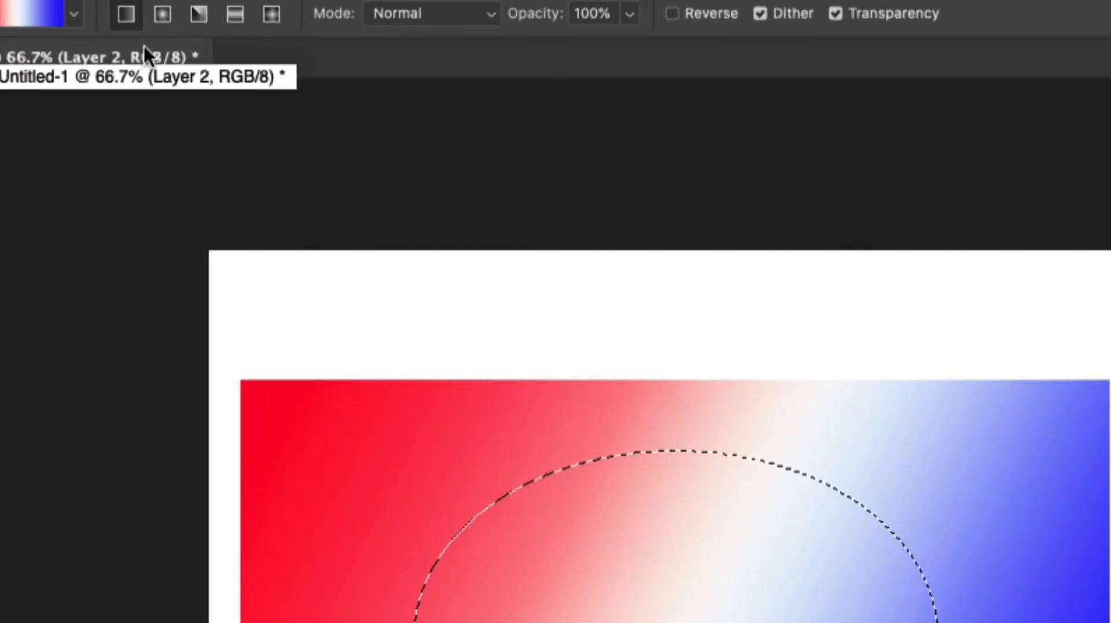
{"action": "left_click", "coordinate": [163, 14]}
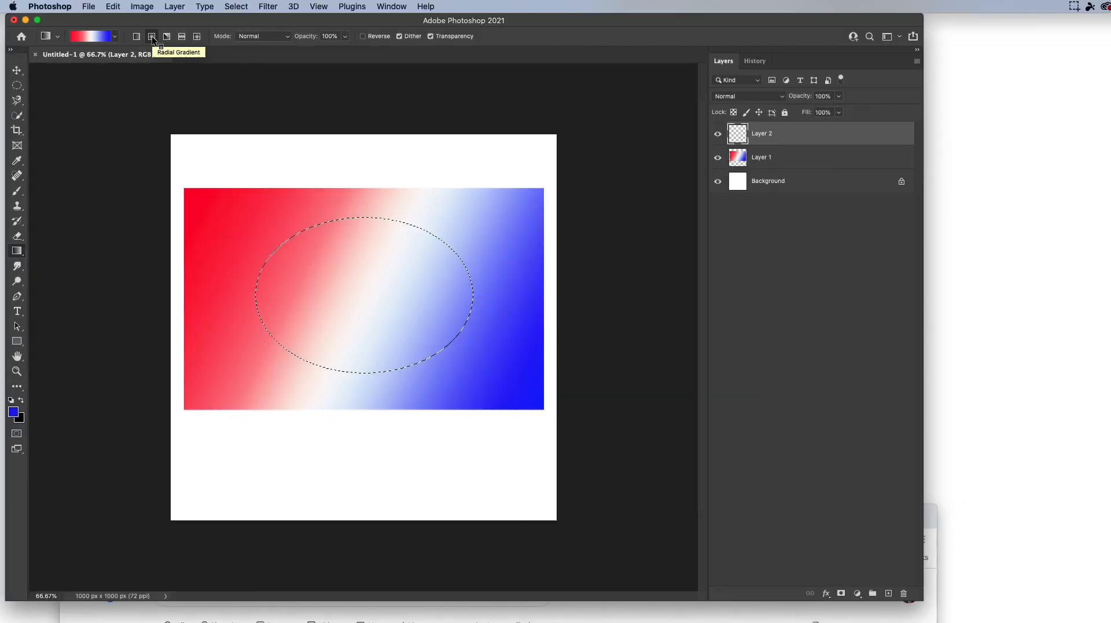
{"action": "left_click_drag", "start_coordinate": [368, 279], "coordinate": [415, 325]}
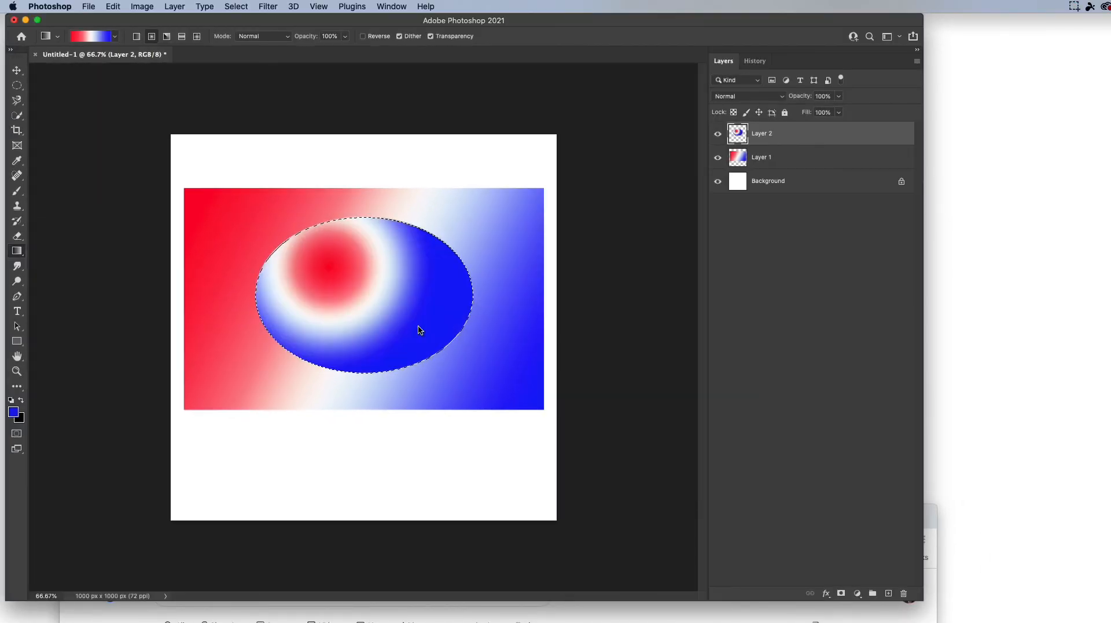
{"action": "key", "text": "super+z"}
{"action": "left_click_drag", "start_coordinate": [361, 279], "coordinate": [392, 303]}
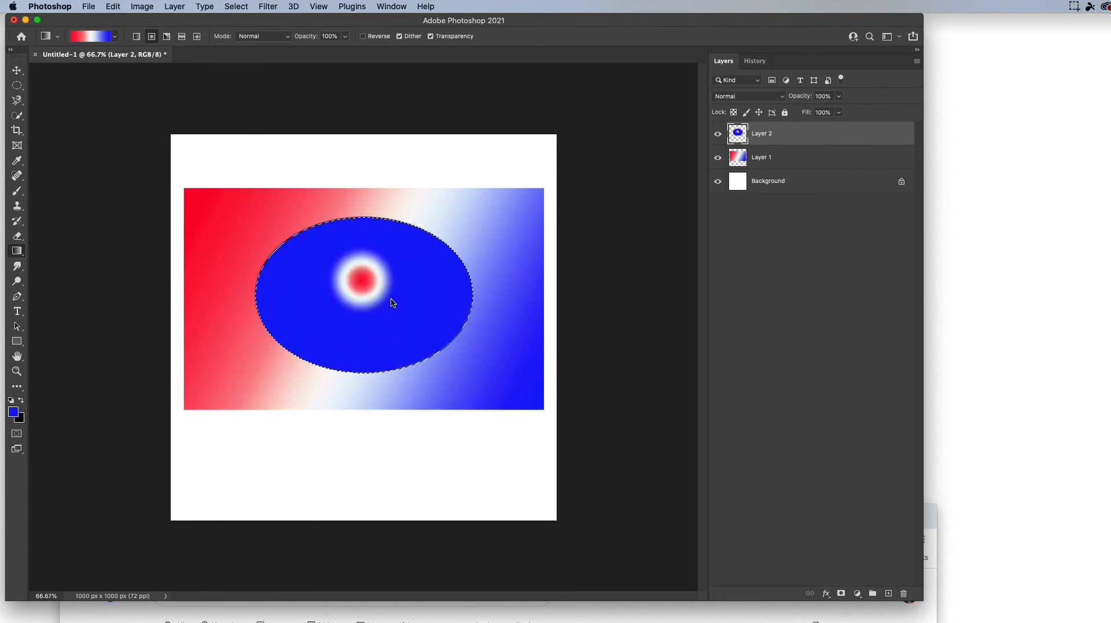
{"action": "key", "text": "super+z"}
- Try radial Patriotic fills starting from different edges of the elliptical selection, undoing each one
{"action": "left_click_drag", "start_coordinate": [297, 238], "coordinate": [489, 367]}
{"action": "key", "text": "super+z"}
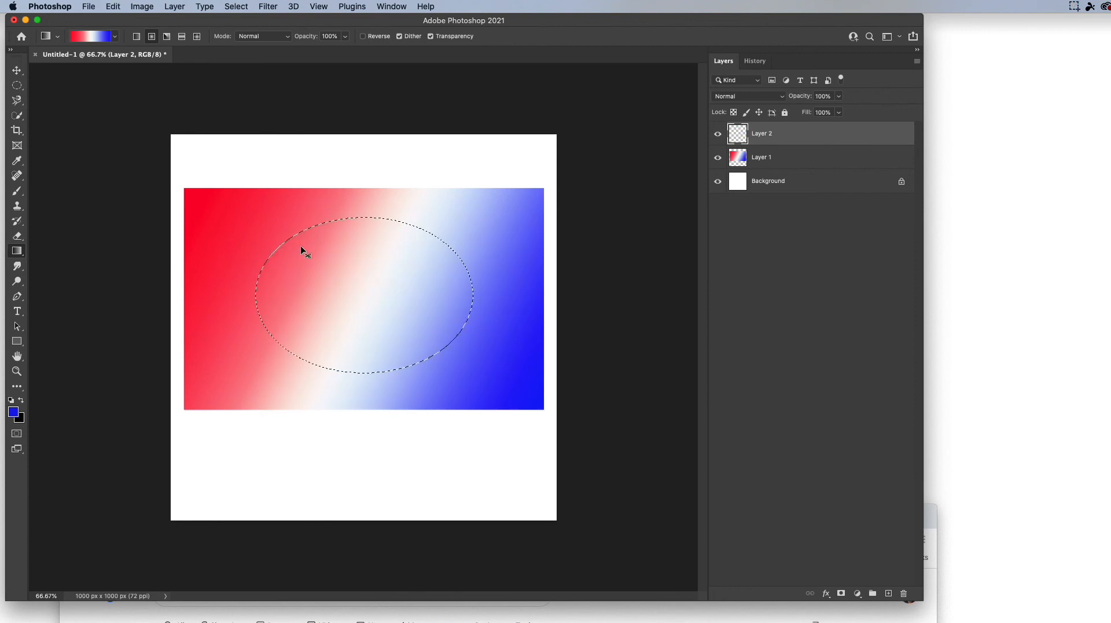
{"action": "left_click_drag", "start_coordinate": [284, 231], "coordinate": [428, 358]}
{"action": "key", "text": "super+z"}
{"action": "left_click_drag", "start_coordinate": [472, 254], "coordinate": [443, 285]}
{"action": "key", "text": "super+z"}
{"action": "left_click_drag", "start_coordinate": [295, 279], "coordinate": [440, 284]}
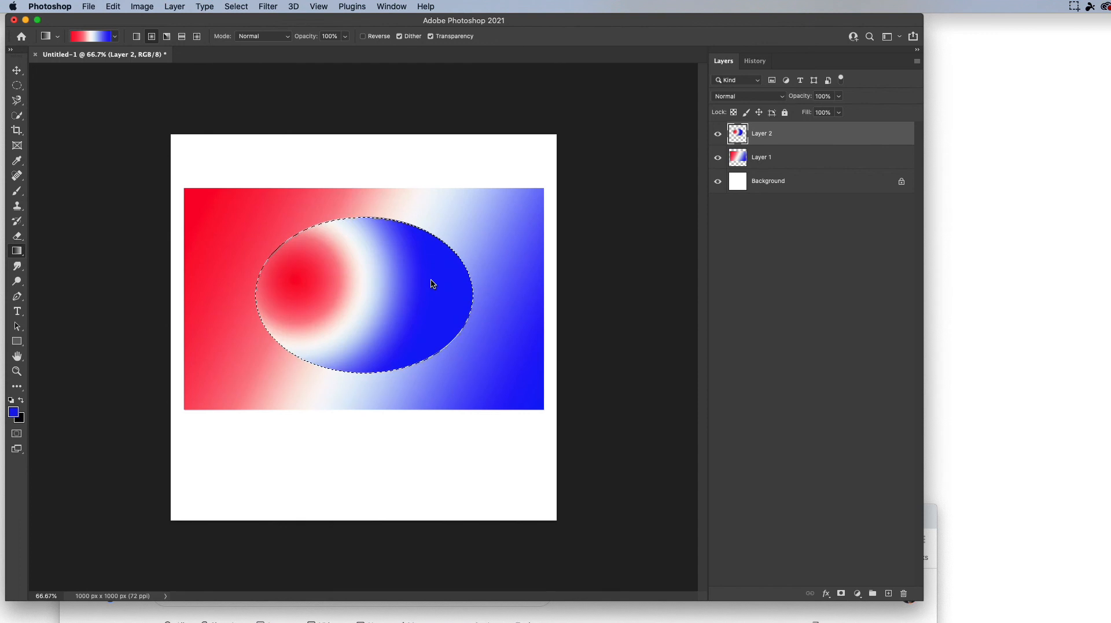
{"action": "key", "text": "super+z"}
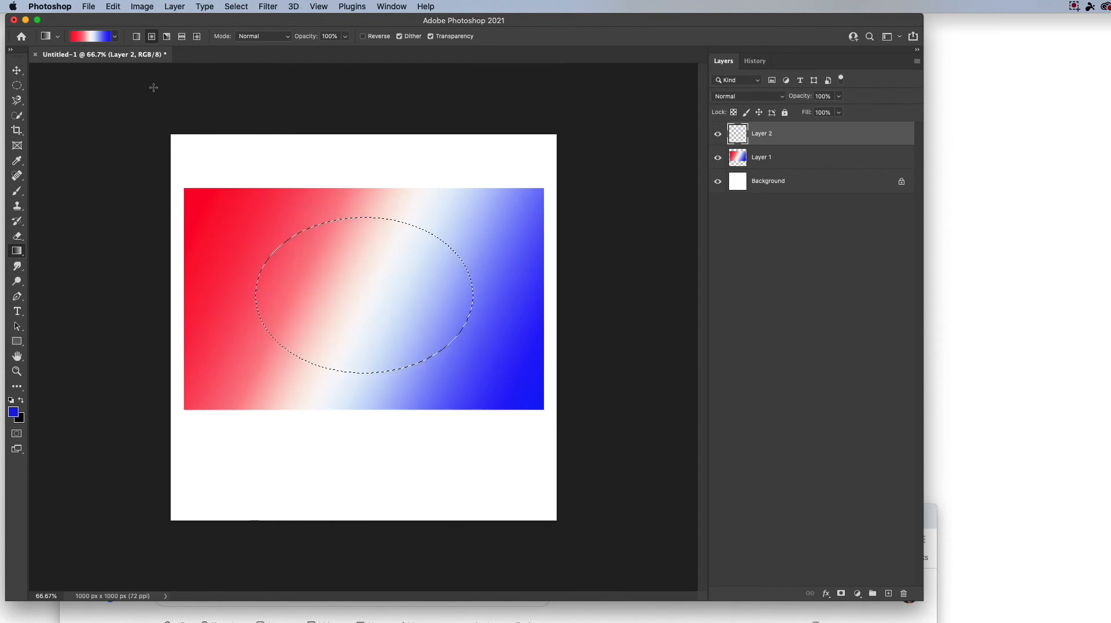
- Try filling the elliptical selection with the pink-to-purple radial gradient from the Purples group, and undo the fill
{"action": "left_click", "coordinate": [115, 36]}
{"action": "left_click", "coordinate": [26, 114]}
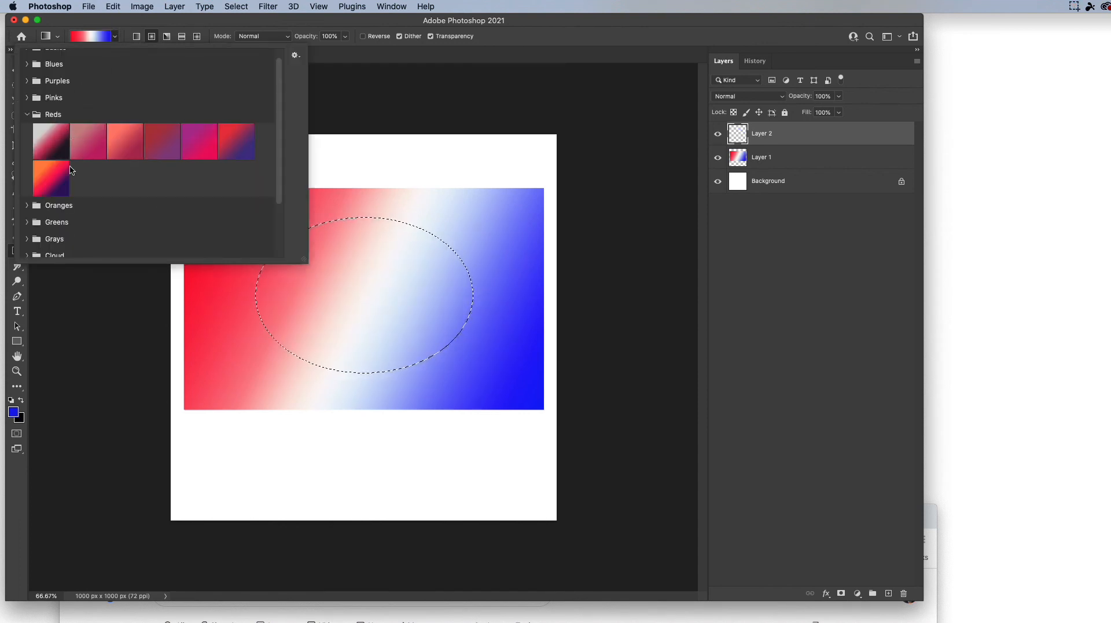
{"action": "left_click", "coordinate": [27, 81]}
{"action": "left_click", "coordinate": [51, 102]}
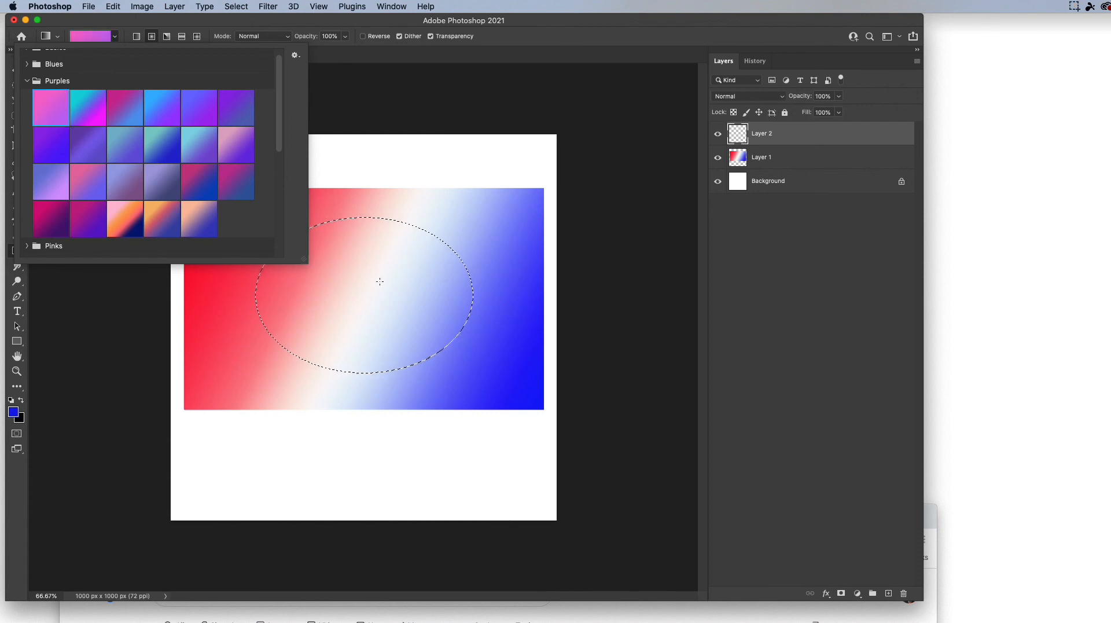
{"action": "left_click", "coordinate": [370, 275]}
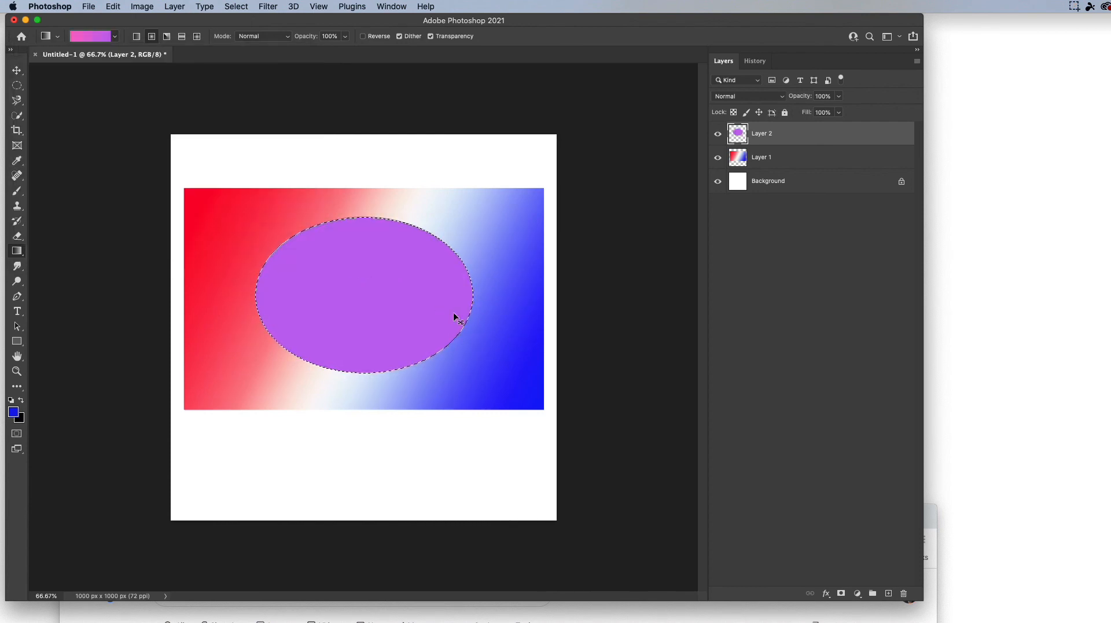
{"action": "key", "text": "super+z"}
{"action": "left_click", "coordinate": [474, 224]}
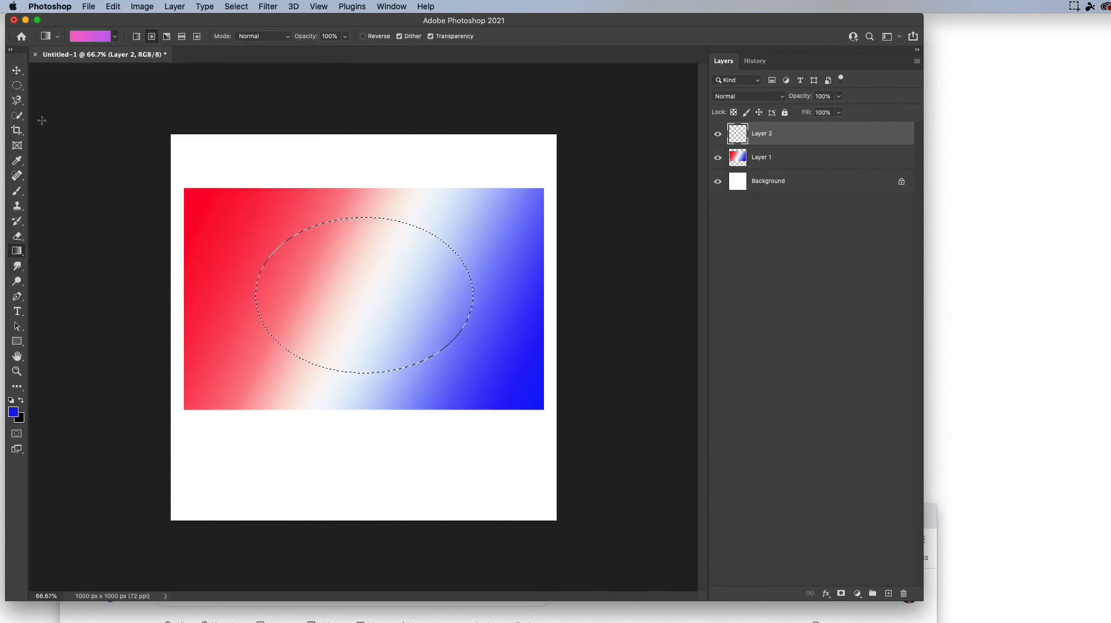
- Replace the elliptical selection with a rectangular marquee selection inside the gradient-filled rectangle
{"action": "left_click", "coordinate": [16, 85]}
{"action": "left_click", "coordinate": [242, 193]}
{"action": "left_click_drag", "start_coordinate": [249, 204], "coordinate": [467, 361]}
{"action": "left_click", "coordinate": [18, 88]}
{"action": "left_click", "coordinate": [64, 79]}
{"action": "left_click_drag", "start_coordinate": [256, 217], "coordinate": [495, 383]}
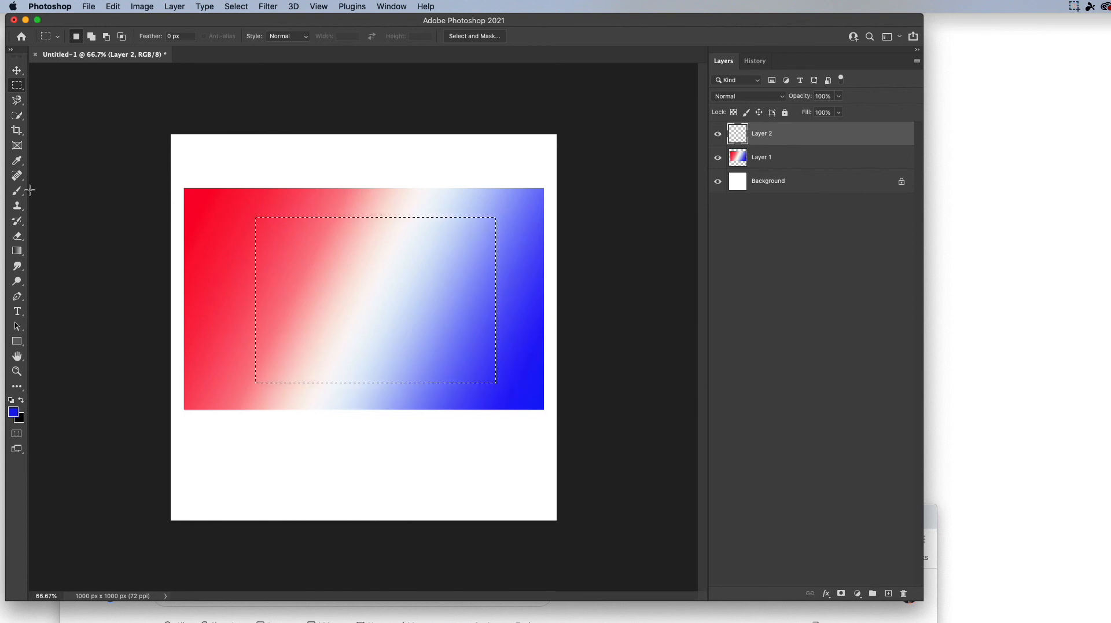
- Reselect the custom red-white-blue Patriotic gradient, undo a radial trial, and fill the inner rectangular selection with a diagonal Linear gradient
{"action": "left_click", "coordinate": [17, 252]}
{"action": "left_click", "coordinate": [114, 38]}
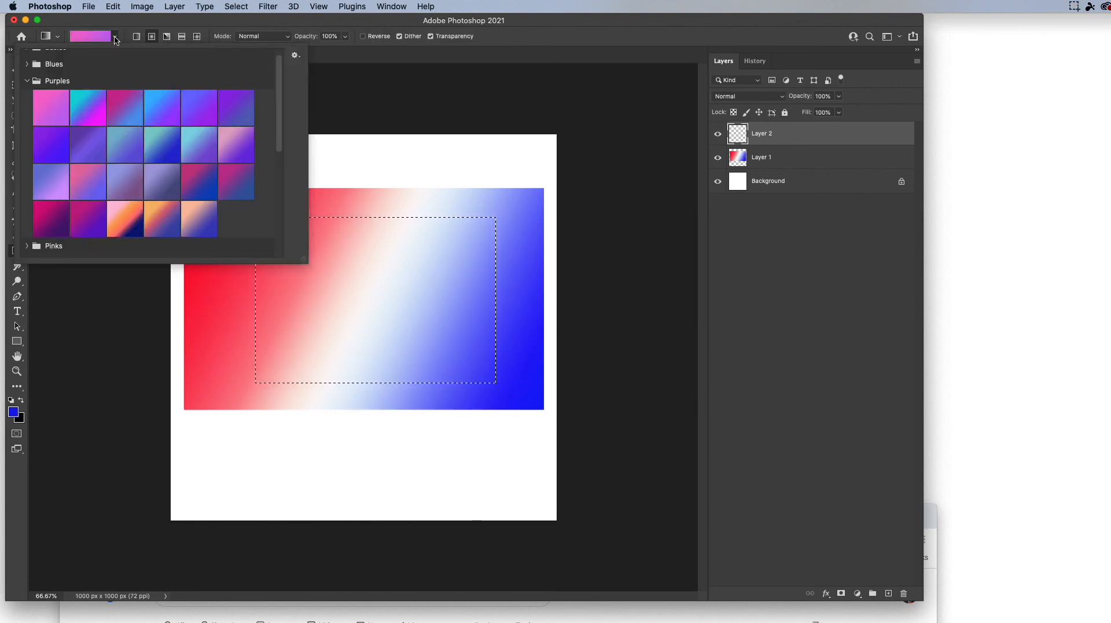
{"action": "scroll", "coordinate": [91, 198], "scroll_direction": "down", "scroll_amount": 10}
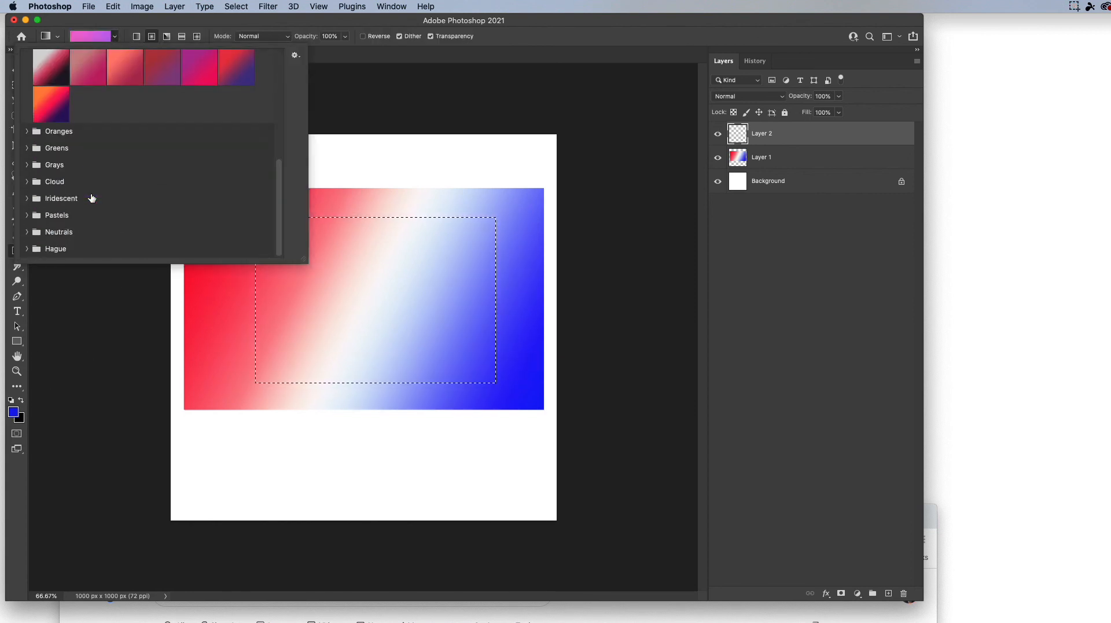
{"action": "left_click", "coordinate": [27, 249]}
{"action": "left_click", "coordinate": [55, 235]}
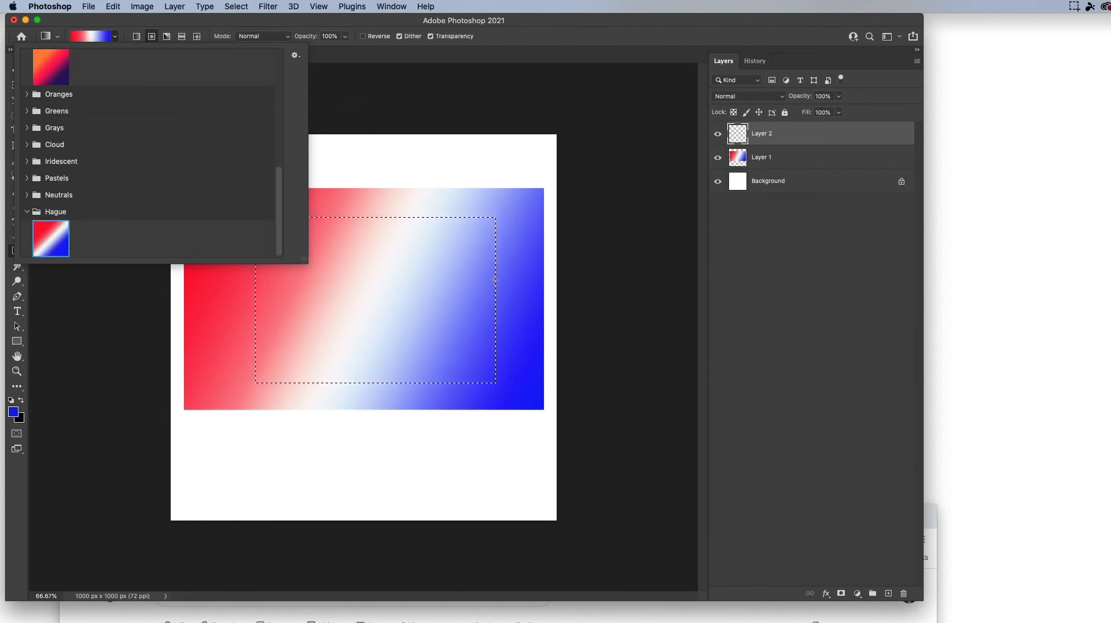
{"action": "left_click", "coordinate": [295, 278]}
{"action": "key", "text": "super+z"}
{"action": "left_click", "coordinate": [139, 38]}
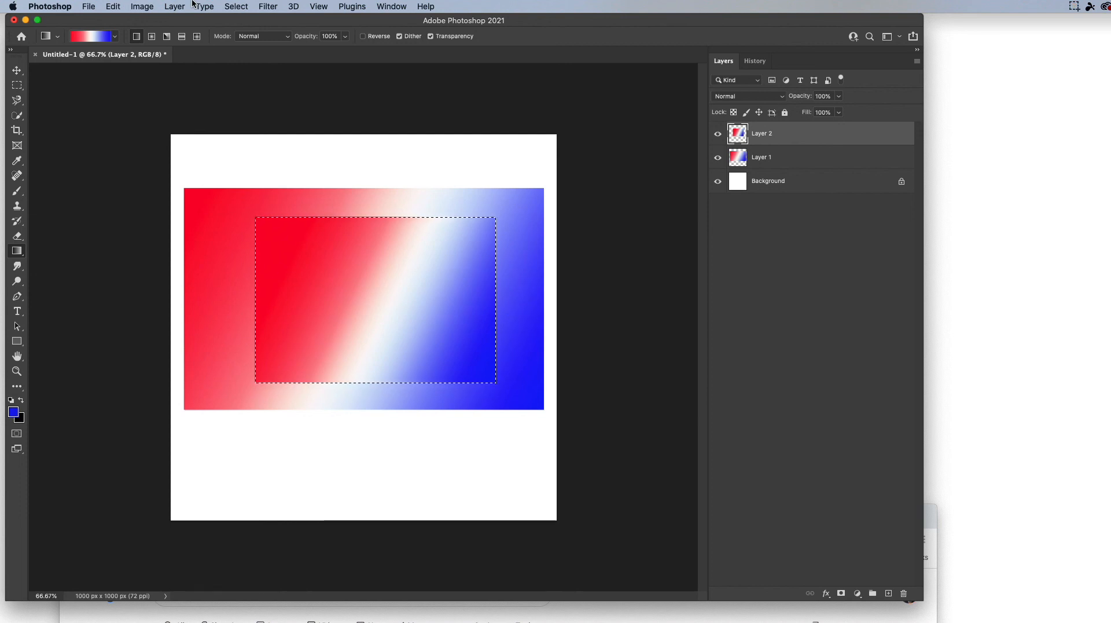
- Switch to Chrome and copy the enlarged white T-shirt image from the Google image results
{"action": "mouse_move", "coordinate": [624, 621]}
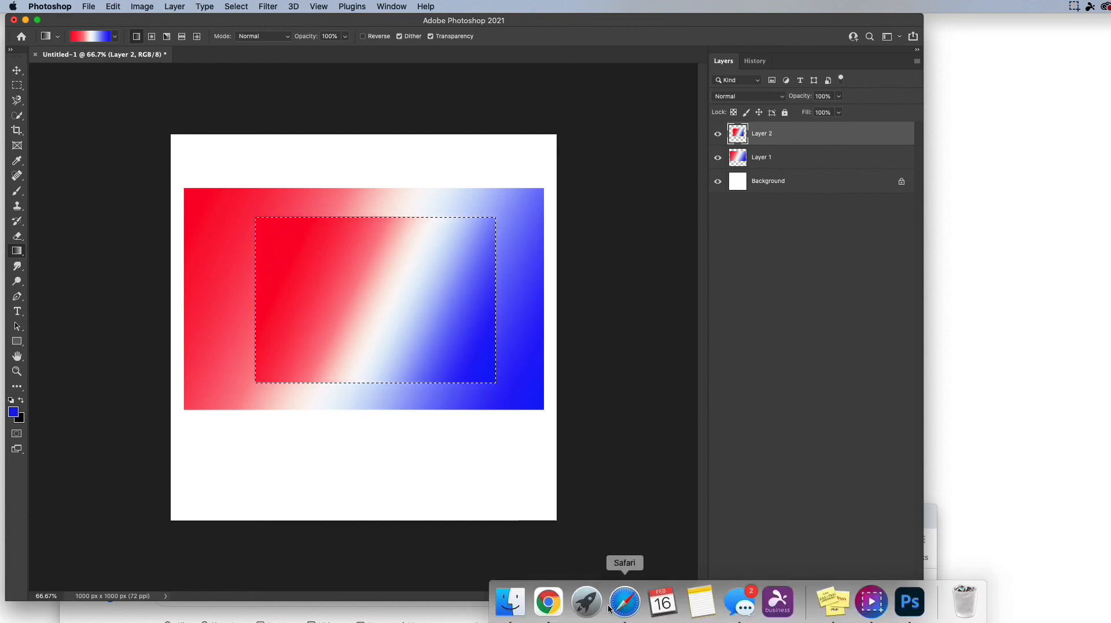
{"action": "left_click", "coordinate": [553, 604]}
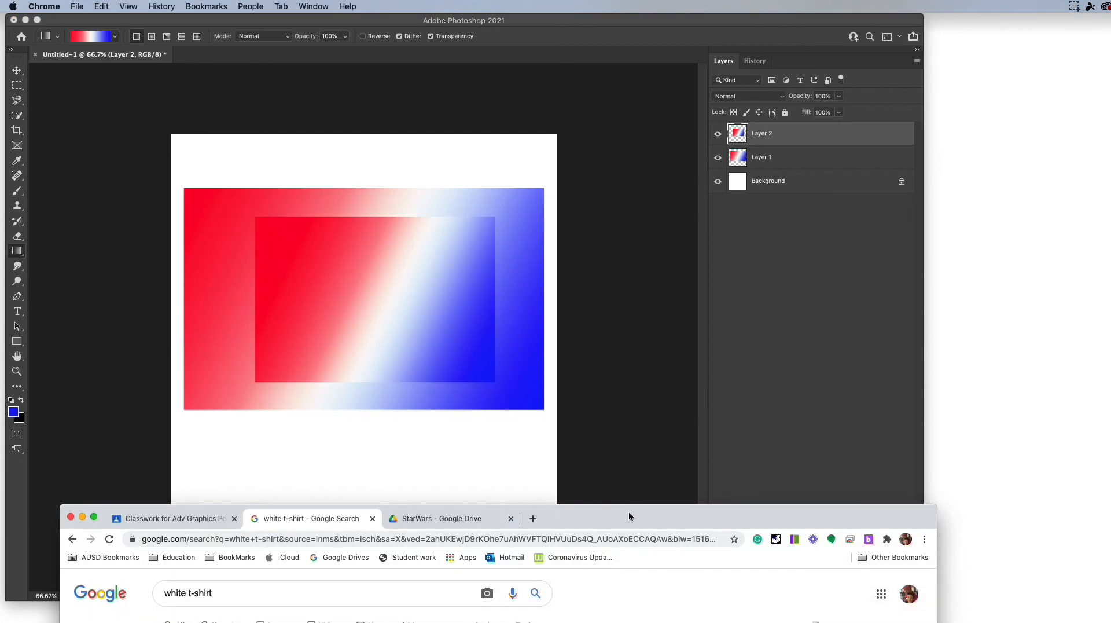
{"action": "left_click", "coordinate": [642, 133]}
{"action": "mouse_move", "coordinate": [582, 614]}
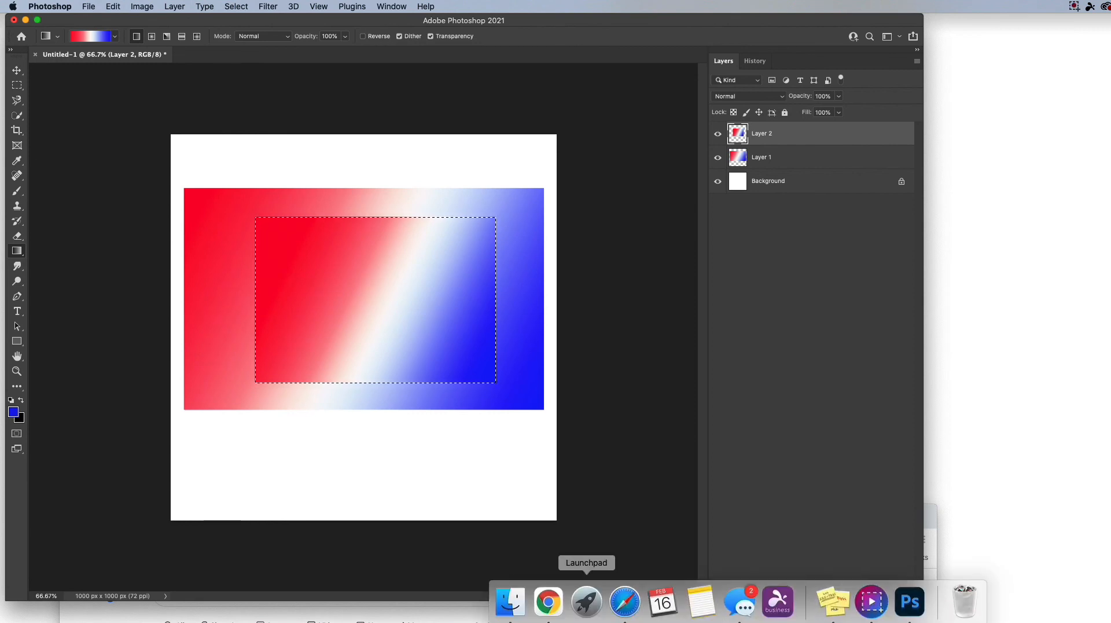
{"action": "left_click", "coordinate": [553, 603]}
{"action": "left_click_drag", "start_coordinate": [596, 519], "coordinate": [612, 24]}
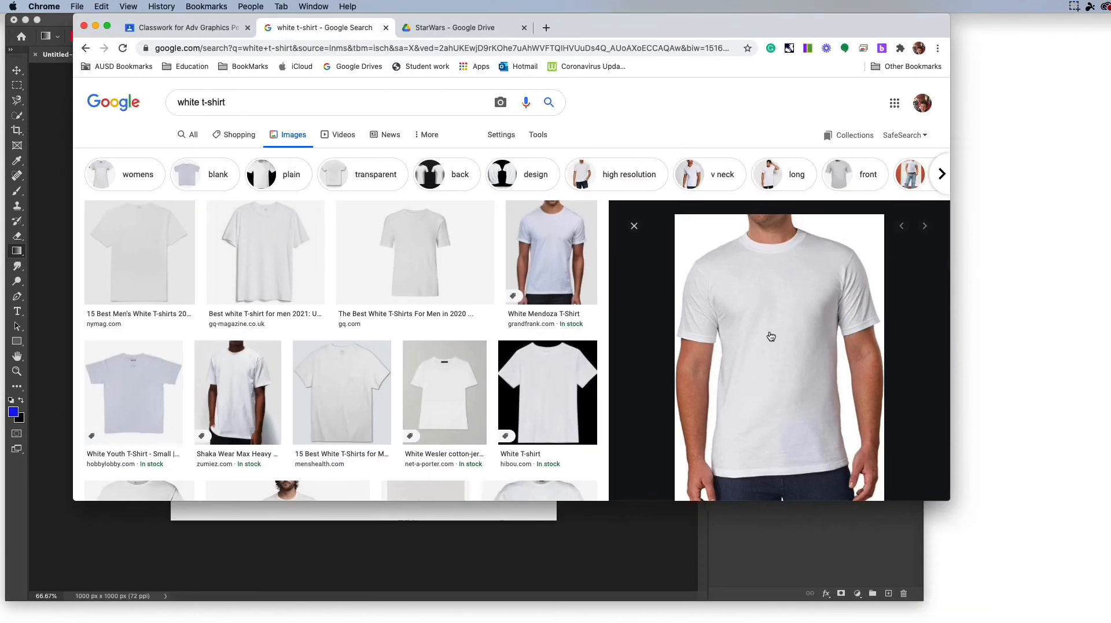
{"action": "right_click", "coordinate": [774, 334]}
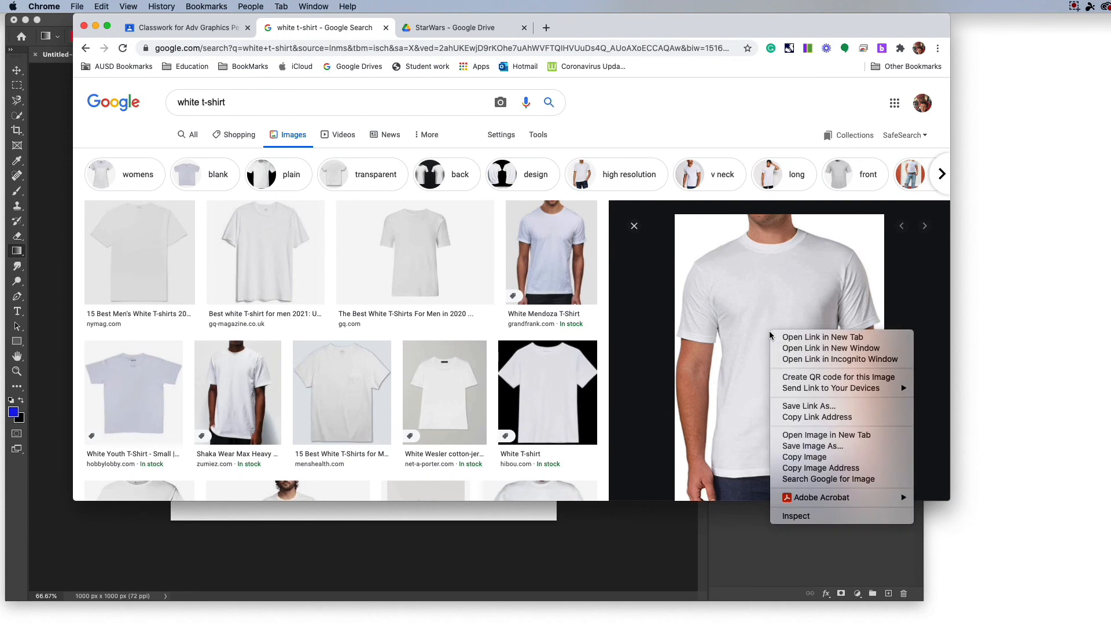
{"action": "left_click", "coordinate": [791, 456]}
- Return to Photoshop, create a 569 x 841 px document from the Clipboard preset and paste the T-shirt photo
{"action": "key", "text": "super+Tab"}
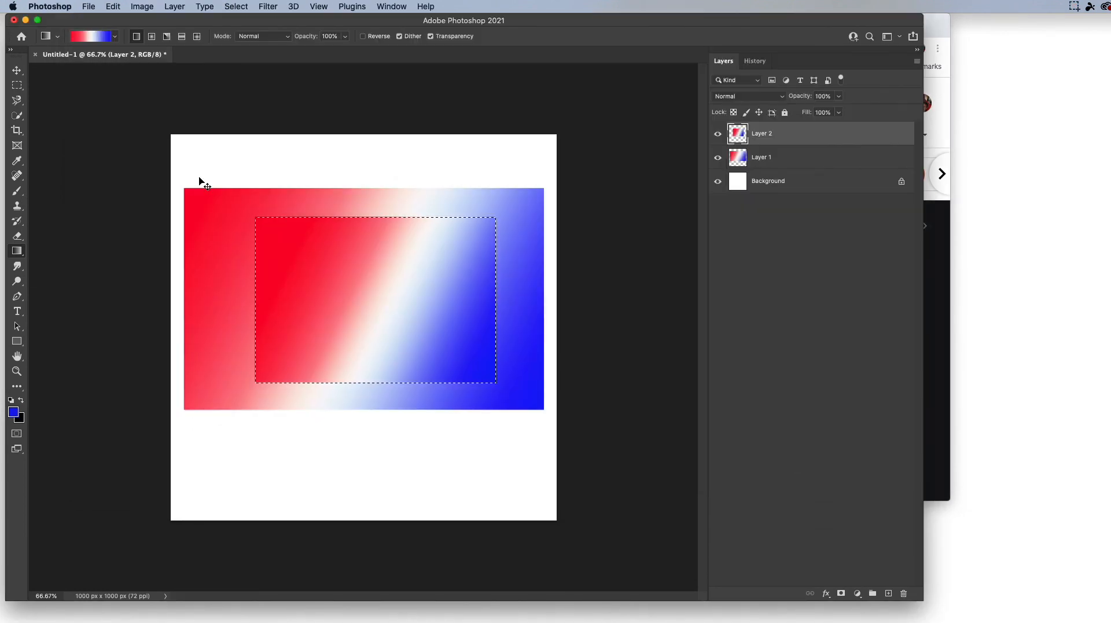
{"action": "key", "text": "super+Tab"}
{"action": "key", "text": "super+Tab"}
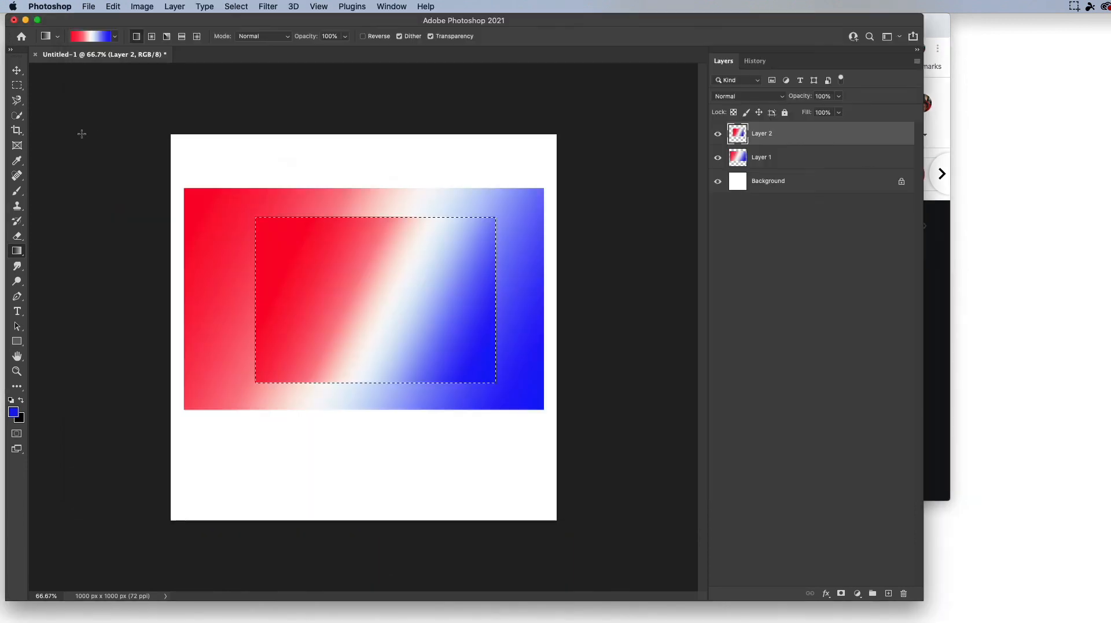
{"action": "left_click", "coordinate": [85, 9]}
{"action": "left_click", "coordinate": [99, 19]}
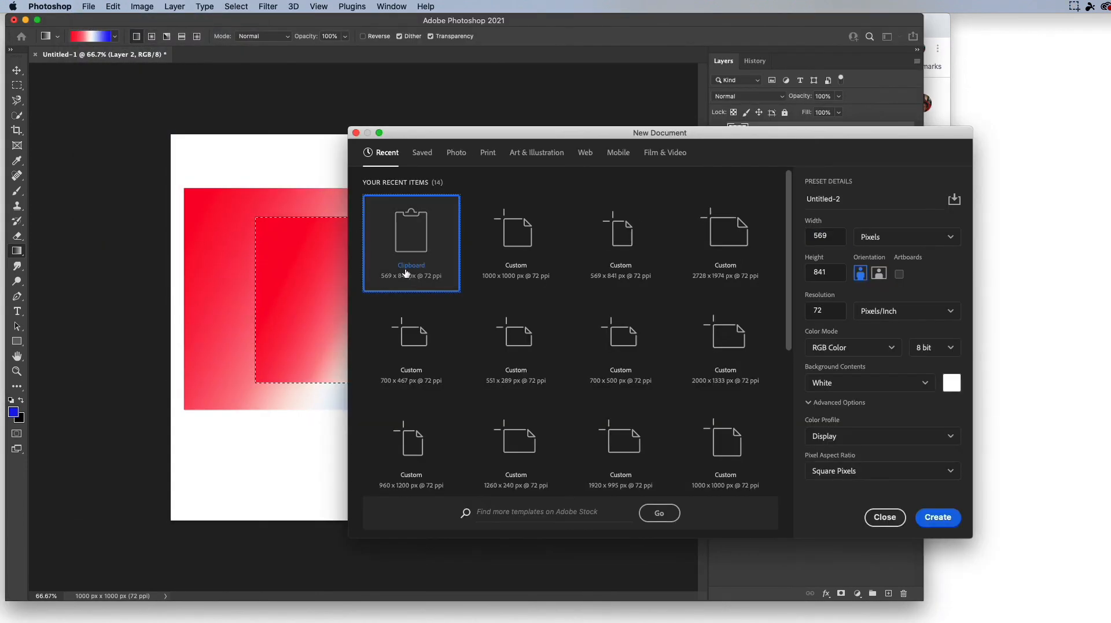
{"action": "double_click", "coordinate": [415, 238]}
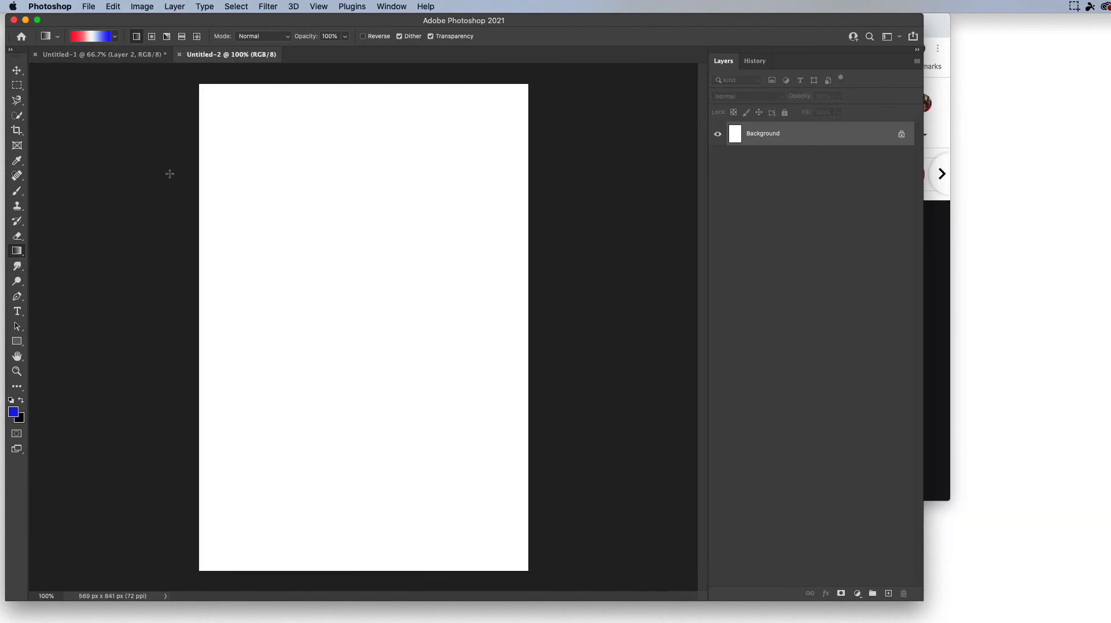
{"action": "key", "text": "super+v"}
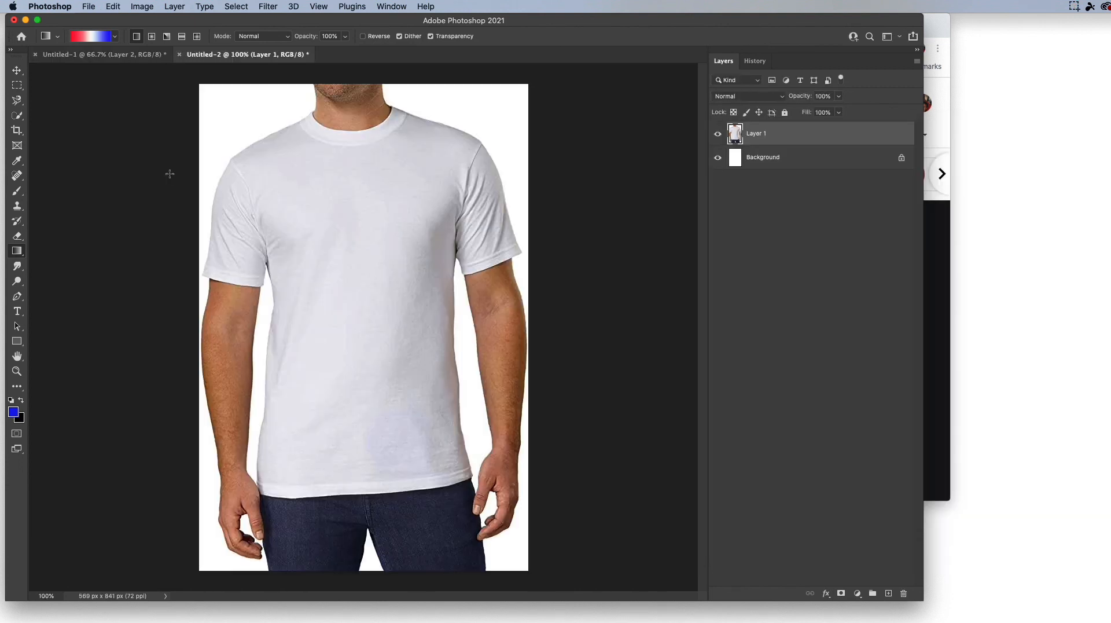
- Select the whole T-shirt by tracing its outline with the Magnetic Lasso tool, starting and closing at the collar
{"action": "left_click", "coordinate": [17, 103]}
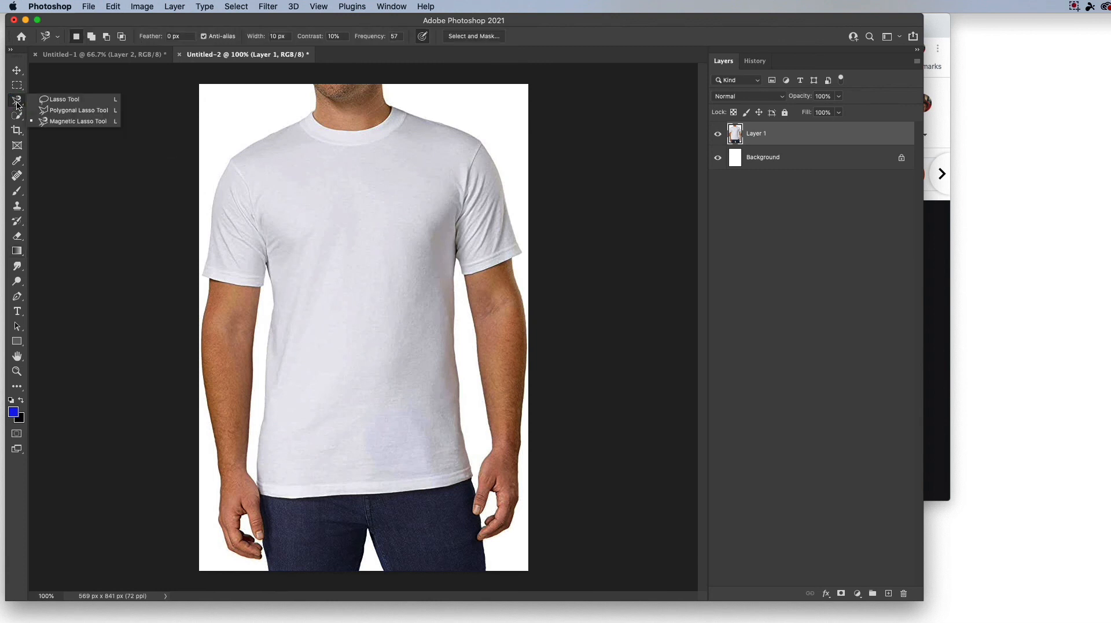
{"action": "left_click", "coordinate": [310, 114]}
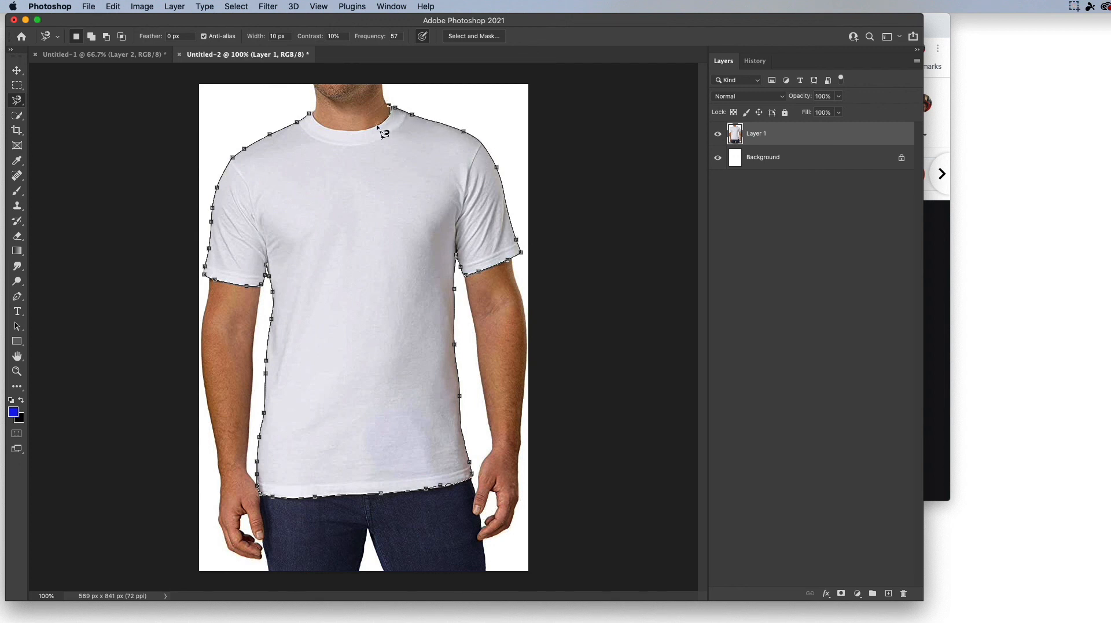
{"action": "left_click", "coordinate": [311, 114]}
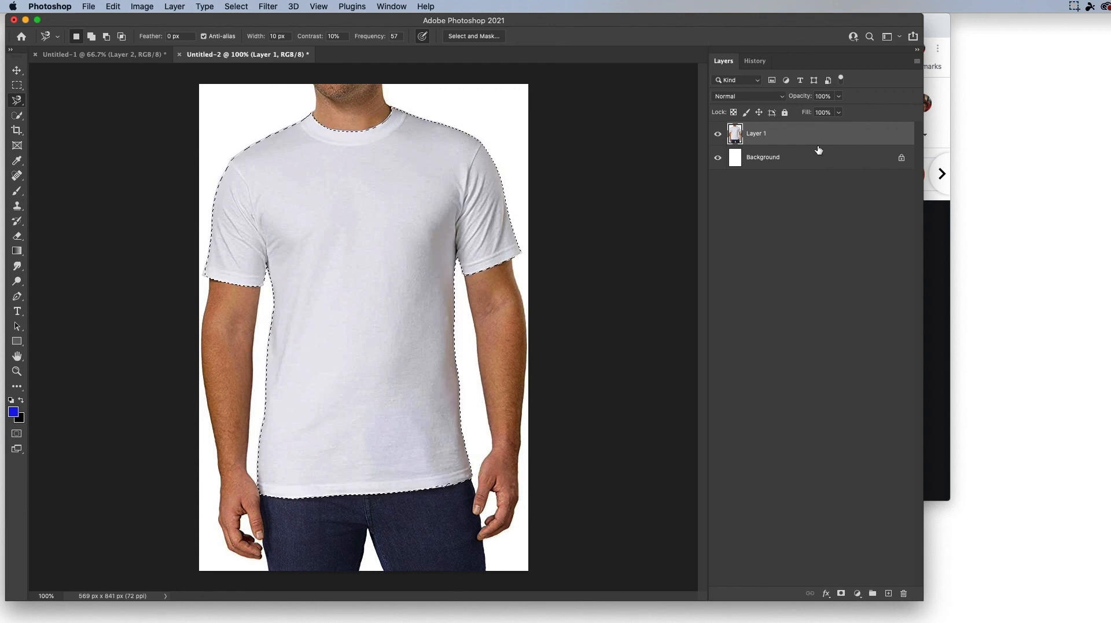
- Add a new layer and fill the T-shirt selection with the linear Patriotic gradient, diagonally from upper left to lower right
{"action": "left_click", "coordinate": [888, 593]}
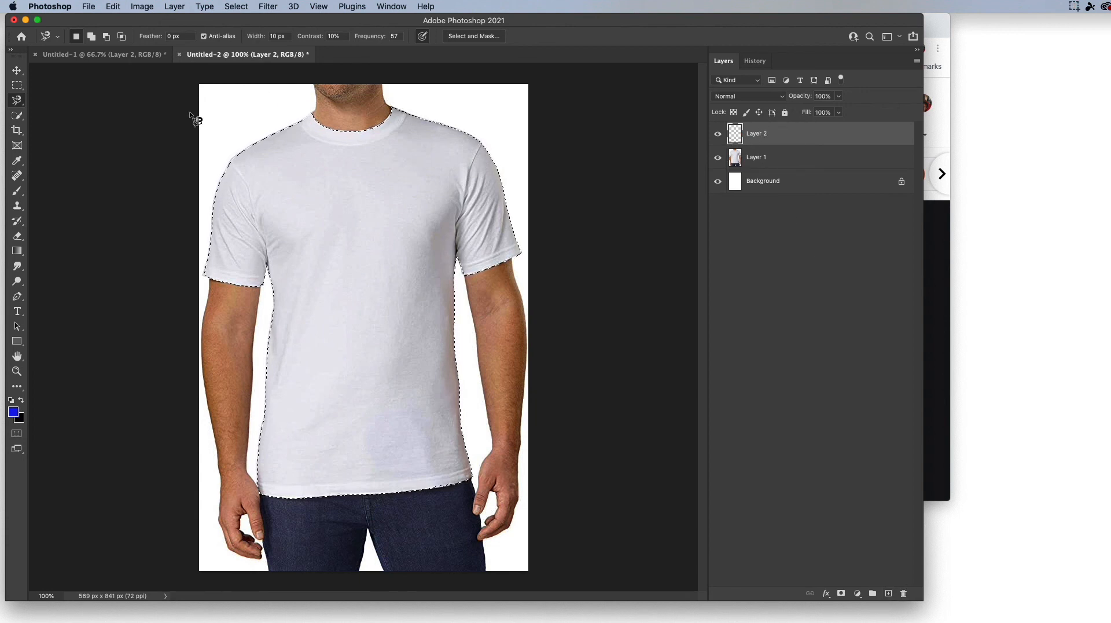
{"action": "left_click", "coordinate": [16, 251]}
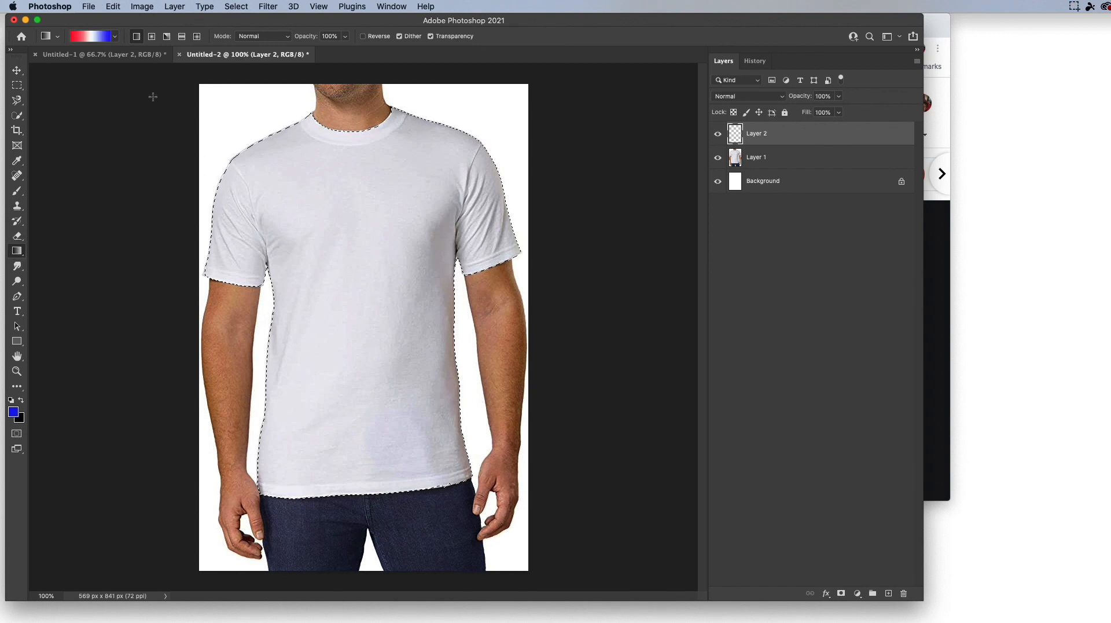
{"action": "left_click_drag", "start_coordinate": [260, 178], "coordinate": [464, 429]}
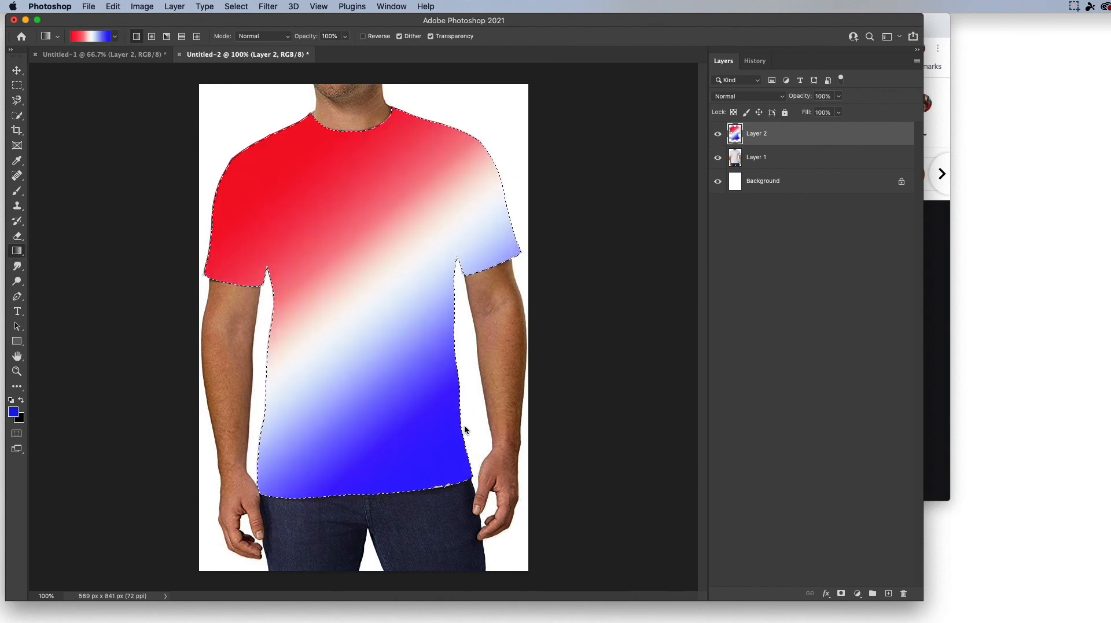
- Lower the gradient layer's opacity to 58% and deselect the T-shirt
{"action": "left_click", "coordinate": [839, 96]}
{"action": "left_click_drag", "start_coordinate": [837, 110], "coordinate": [817, 113]}
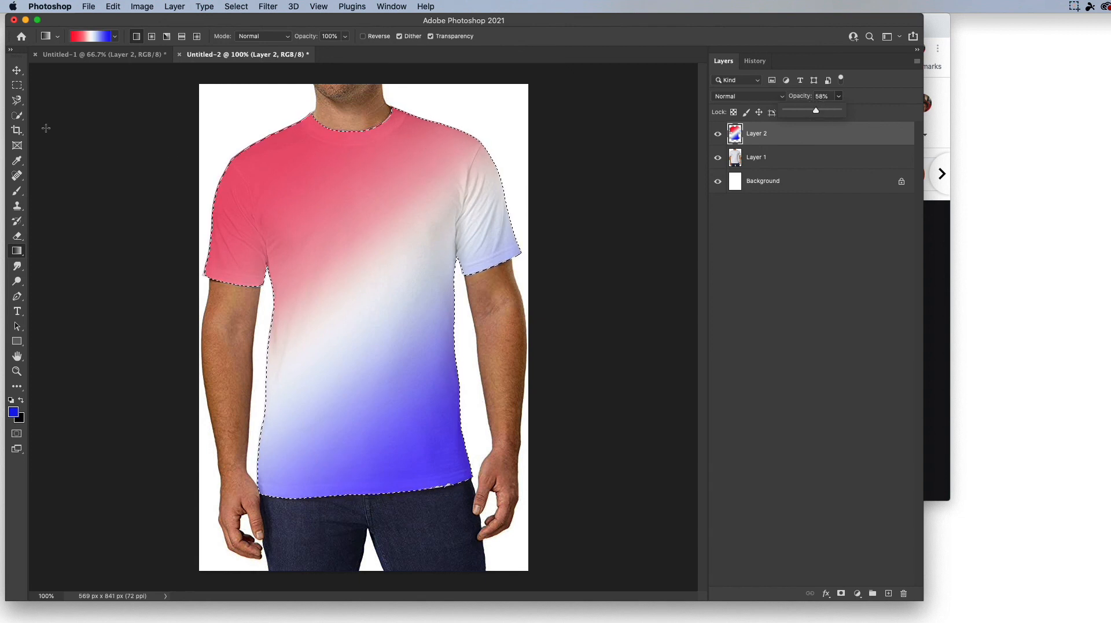
{"action": "key", "text": "m"}
{"action": "left_click", "coordinate": [233, 120]}
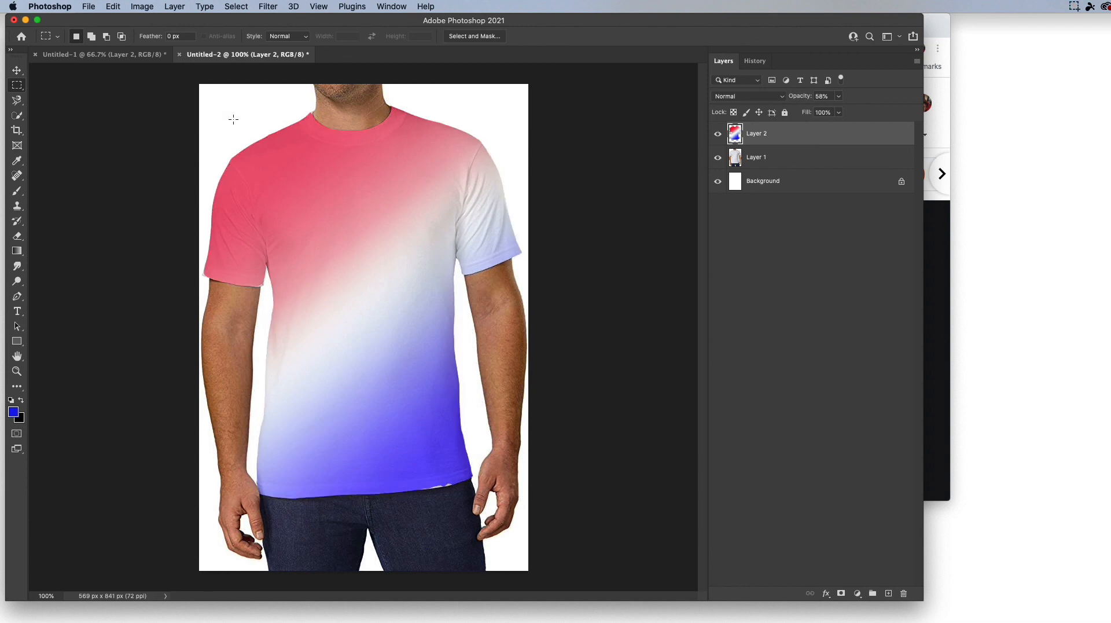
{"action": "left_click", "coordinate": [123, 56]}
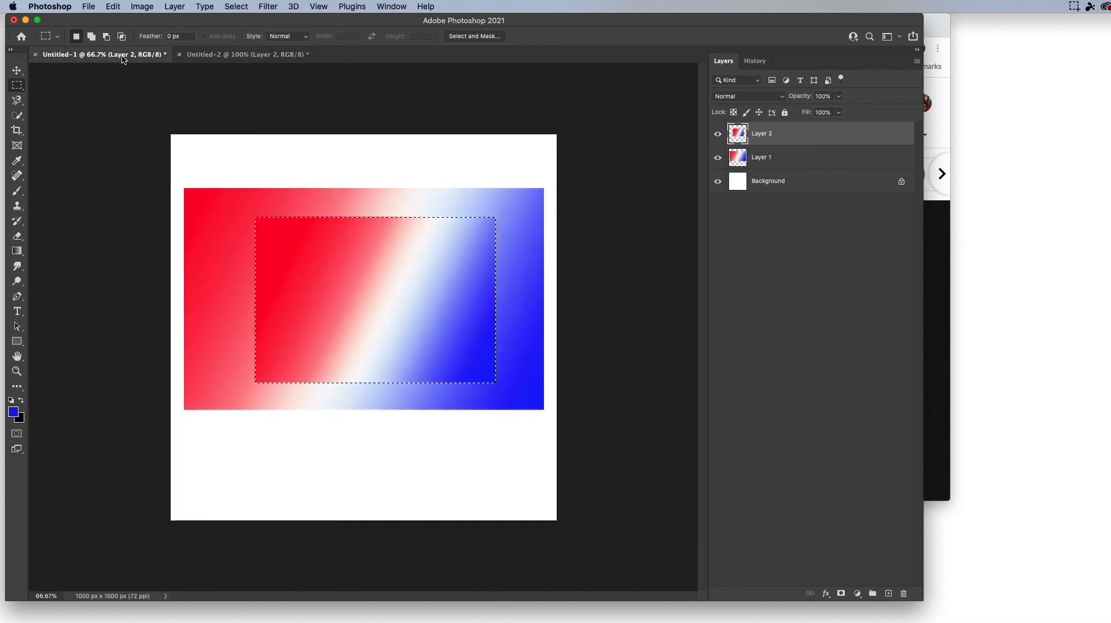
{"action": "left_click", "coordinate": [210, 56]}
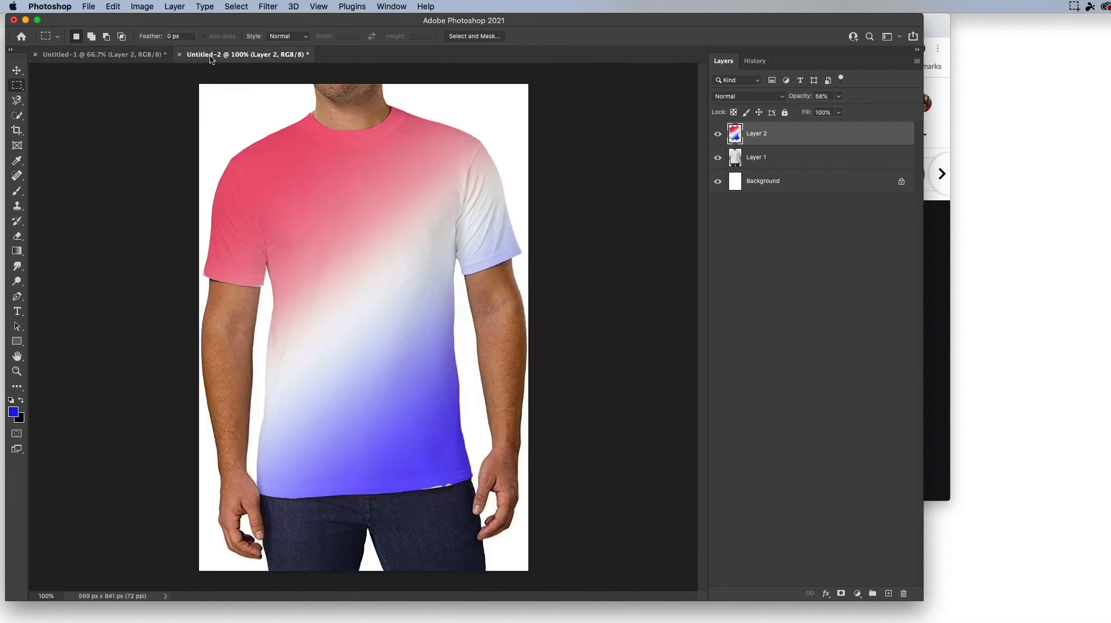
{"action": "left_click", "coordinate": [1076, 7]}
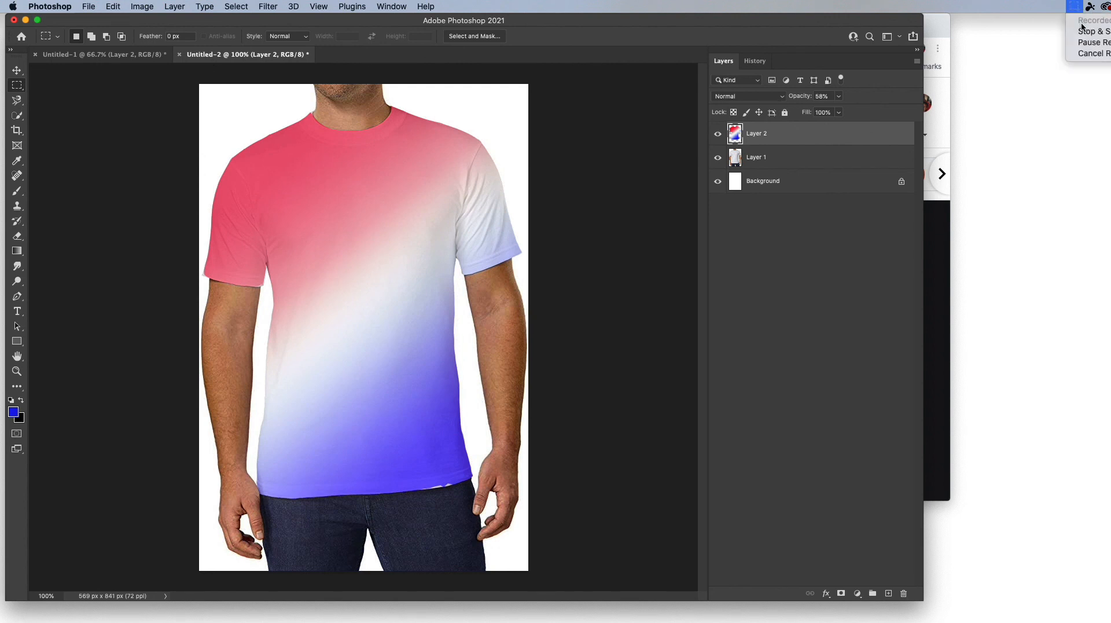